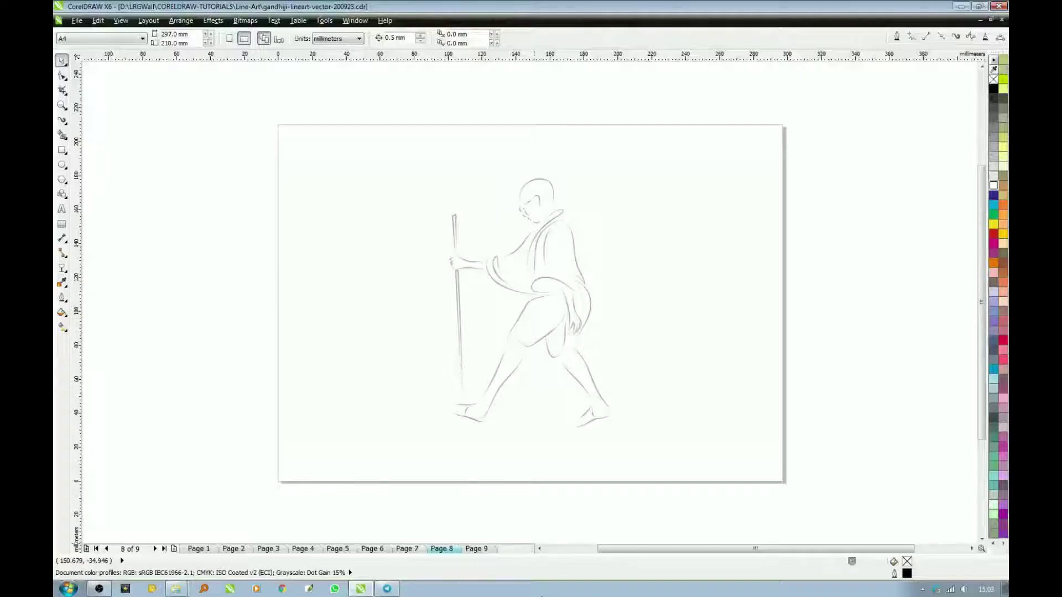
Step: Zoom in on the sketch's head, shoulder and the hand holding the stick
{"action": "scroll", "coordinate": [534, 300], "scroll_direction": "up", "scroll_amount": 1}
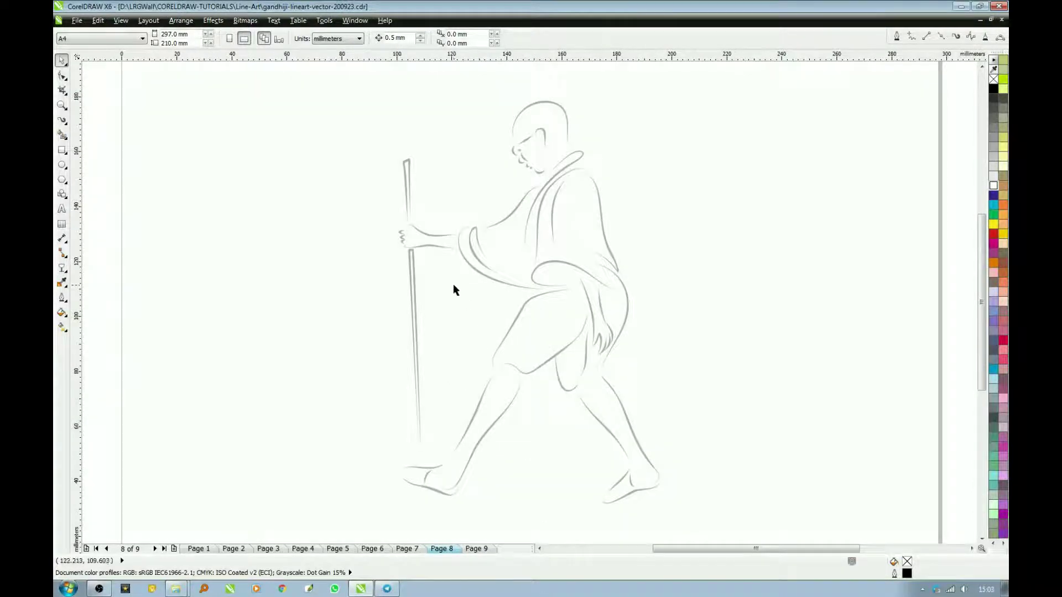
{"action": "key", "text": "z"}
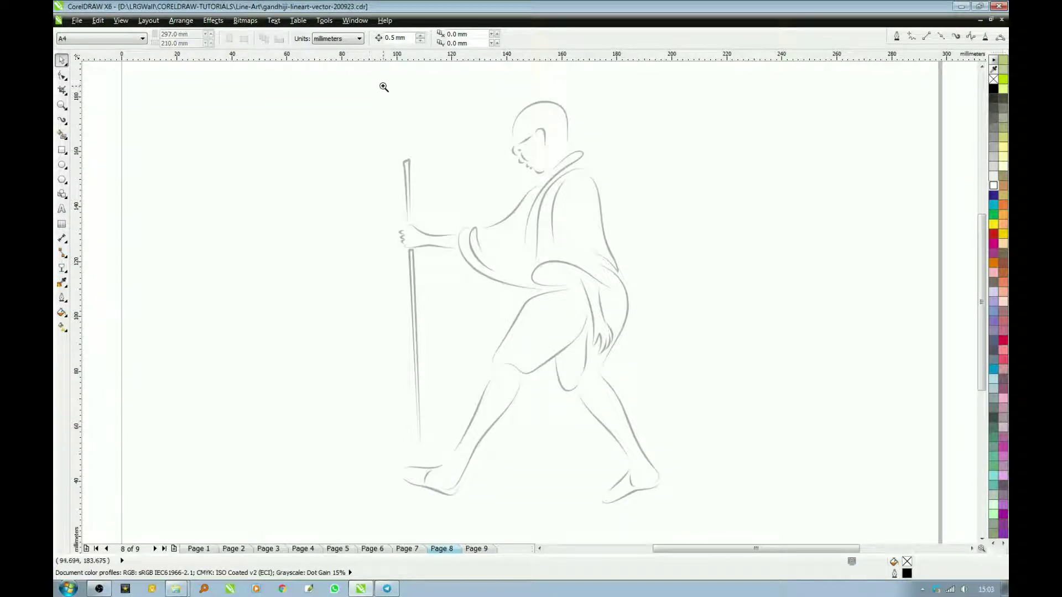
{"action": "left_click_drag", "start_coordinate": [470, 89], "coordinate": [636, 262]}
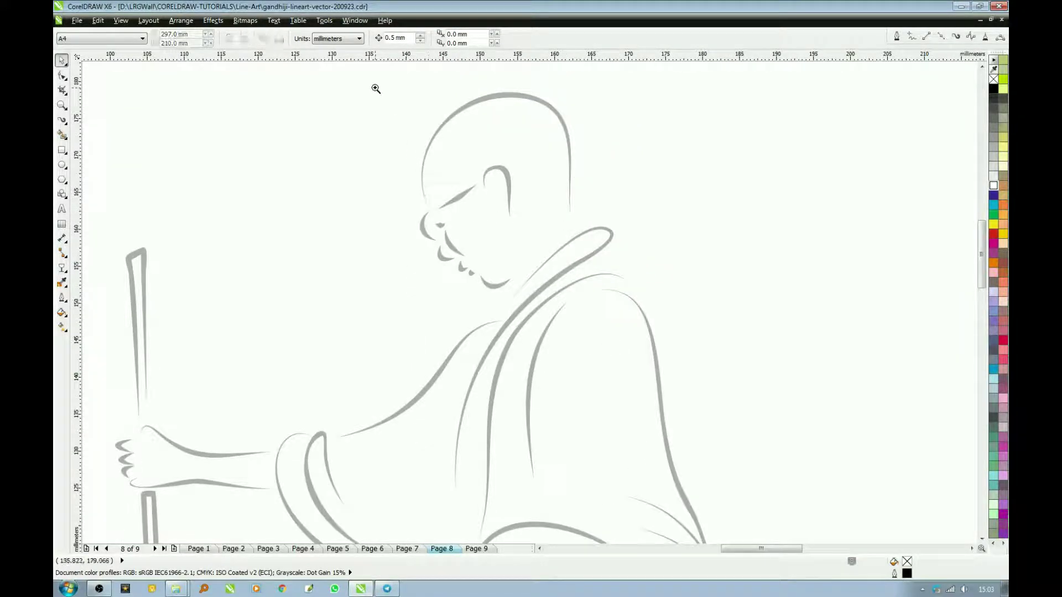
Step: Trace the head outline from forehead over the top down to the nape as a black Bezier curve
{"action": "left_click_drag", "start_coordinate": [377, 79], "coordinate": [615, 315]}
{"action": "key", "text": "F5"}
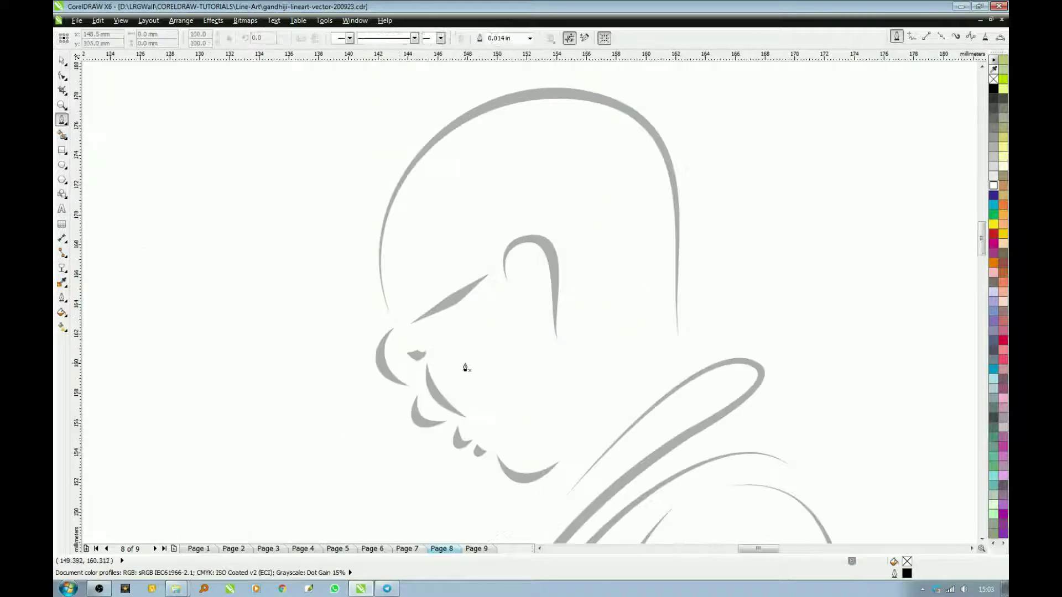
{"action": "left_click", "coordinate": [392, 316]}
{"action": "left_click_drag", "start_coordinate": [410, 165], "coordinate": [471, 100]}
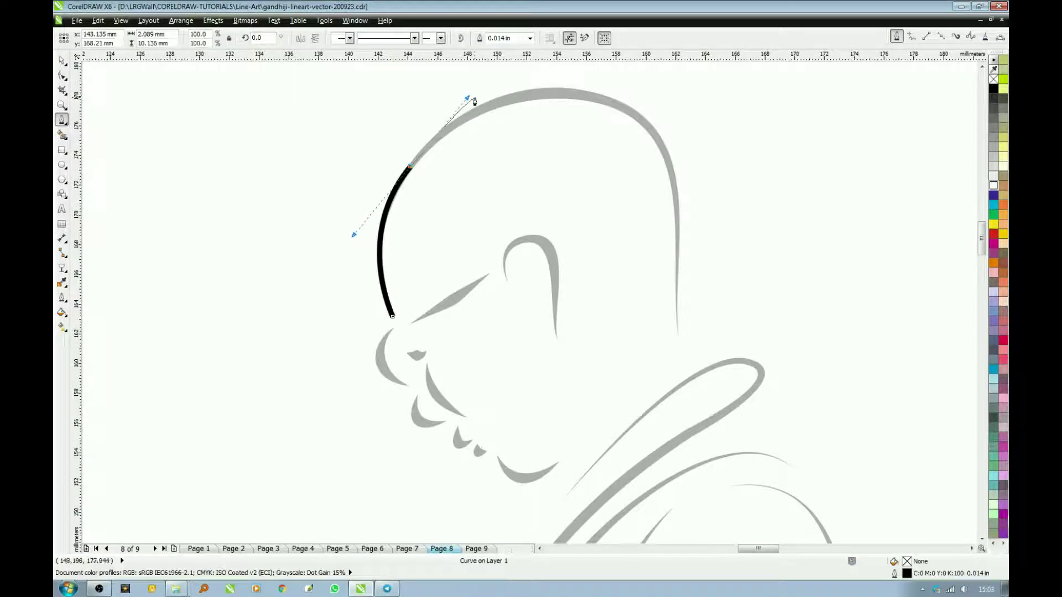
{"action": "left_click_drag", "start_coordinate": [590, 99], "coordinate": [636, 113]}
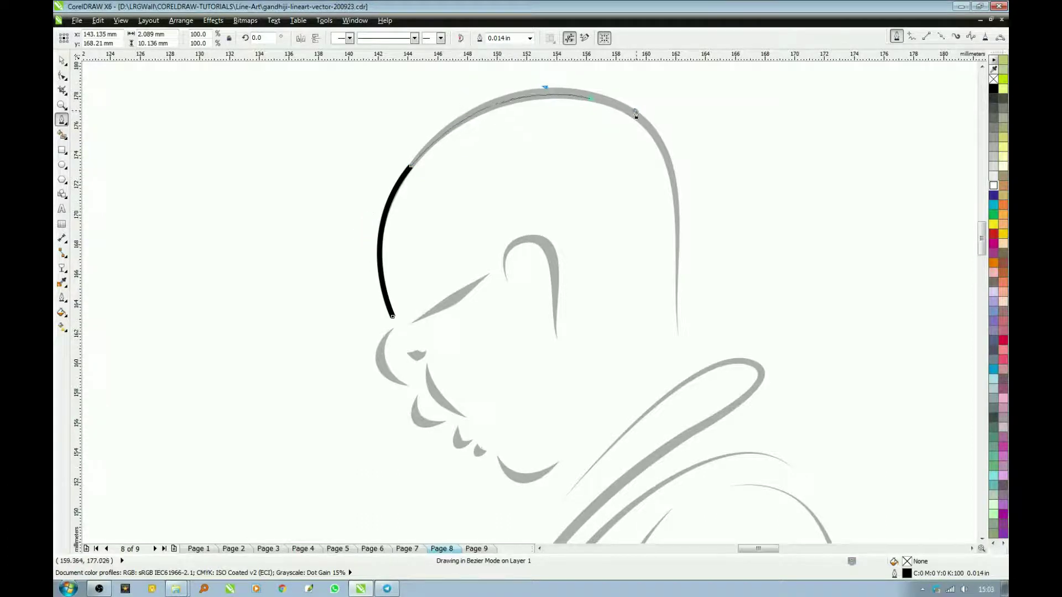
{"action": "left_click_drag", "start_coordinate": [679, 206], "coordinate": [676, 263]}
{"action": "left_click_drag", "start_coordinate": [681, 349], "coordinate": [697, 386]}
{"action": "key", "text": "space"}
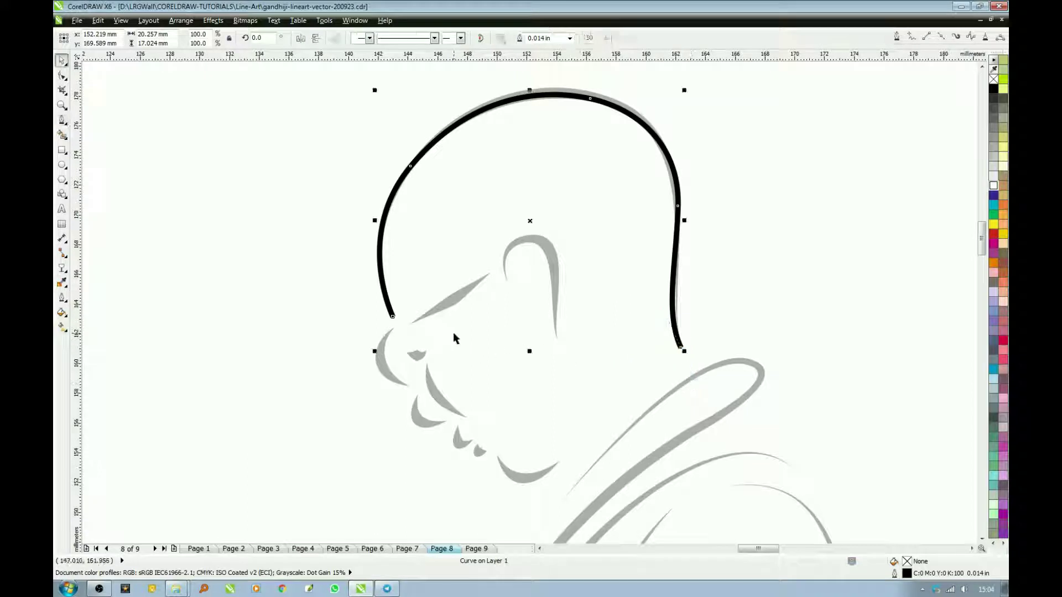
Step: Trace the ear with a Bezier curve, then zoom out to the whole figure
{"action": "key", "text": "space"}
{"action": "left_click_drag", "start_coordinate": [507, 281], "coordinate": [541, 236]}
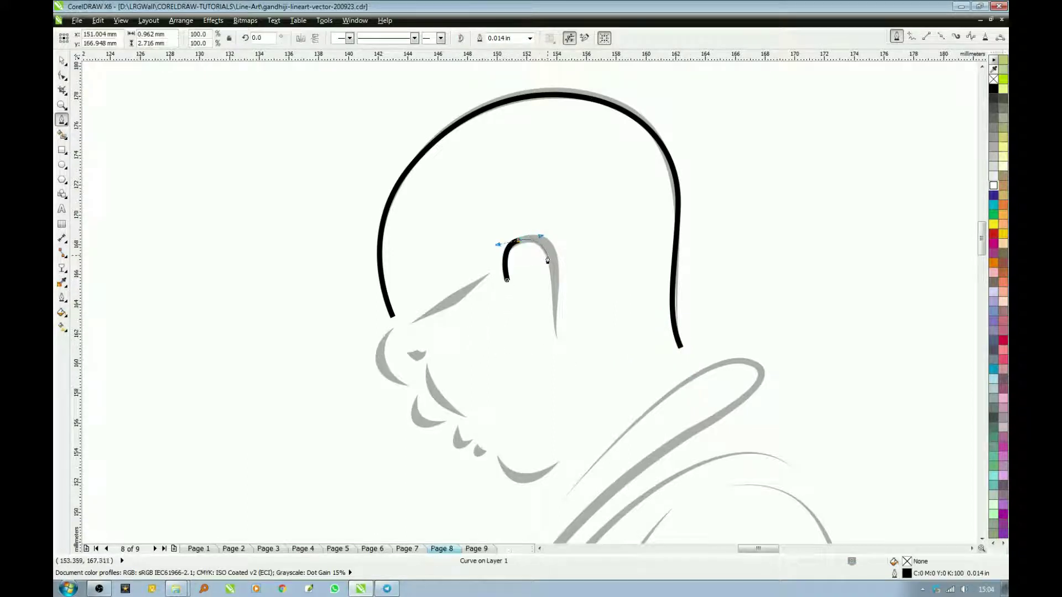
{"action": "left_click_drag", "start_coordinate": [554, 272], "coordinate": [556, 290]}
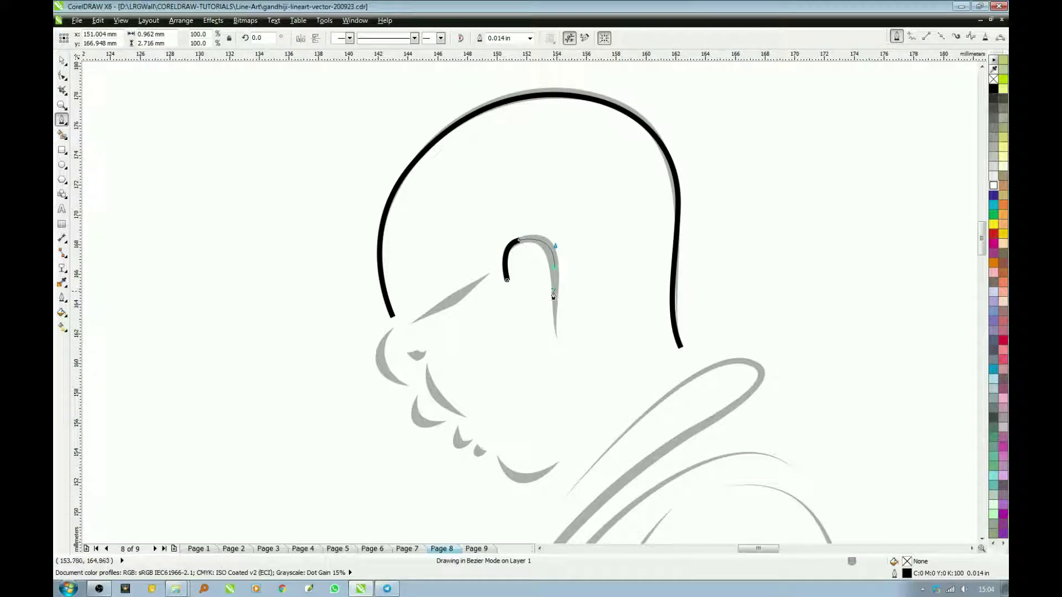
{"action": "left_click_drag", "start_coordinate": [554, 336], "coordinate": [566, 358]}
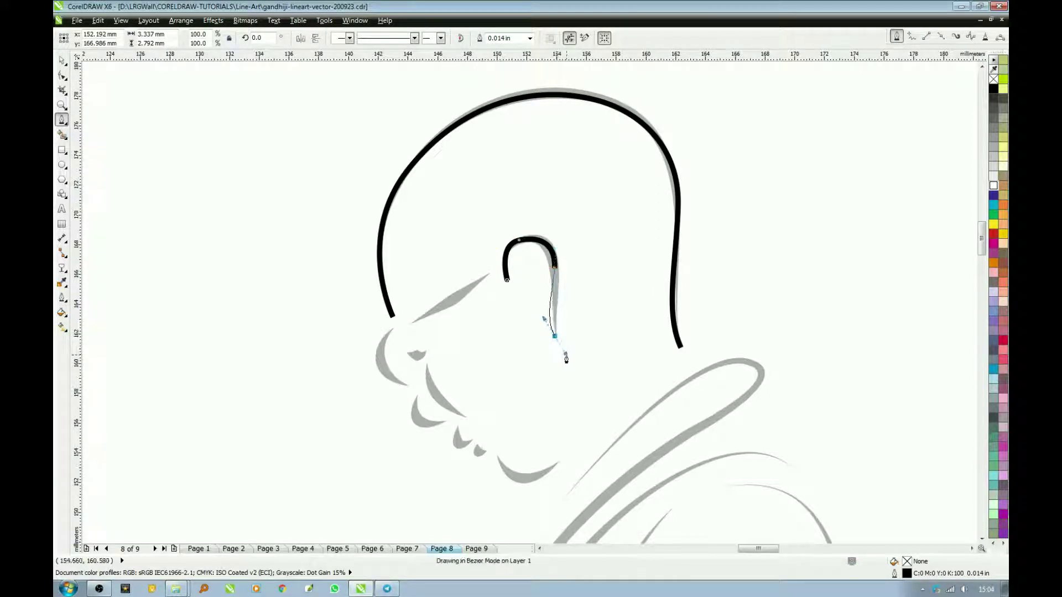
{"action": "key", "text": "space"}
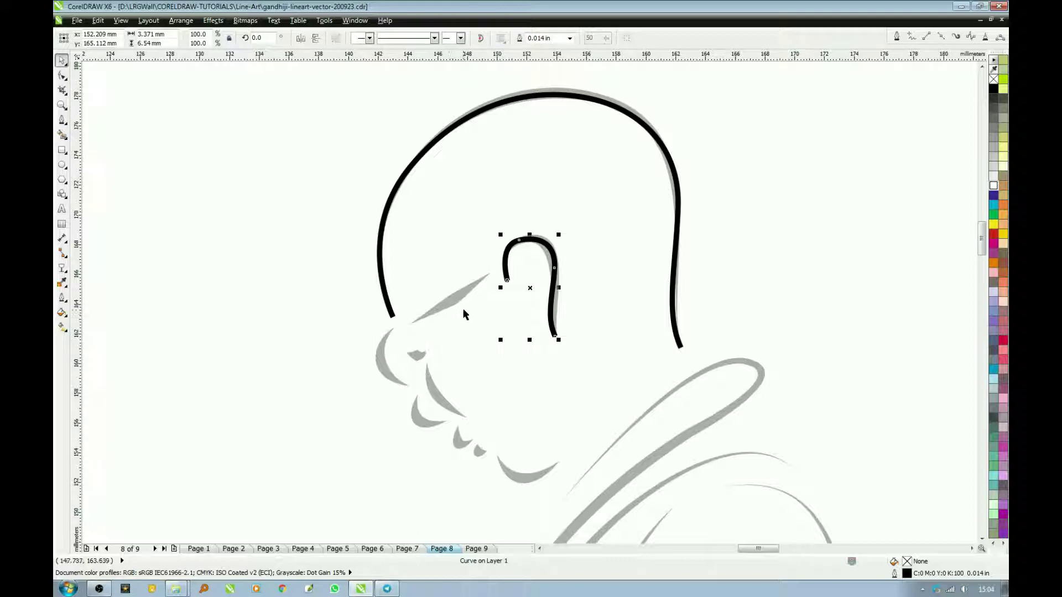
{"action": "key", "text": "F10"}
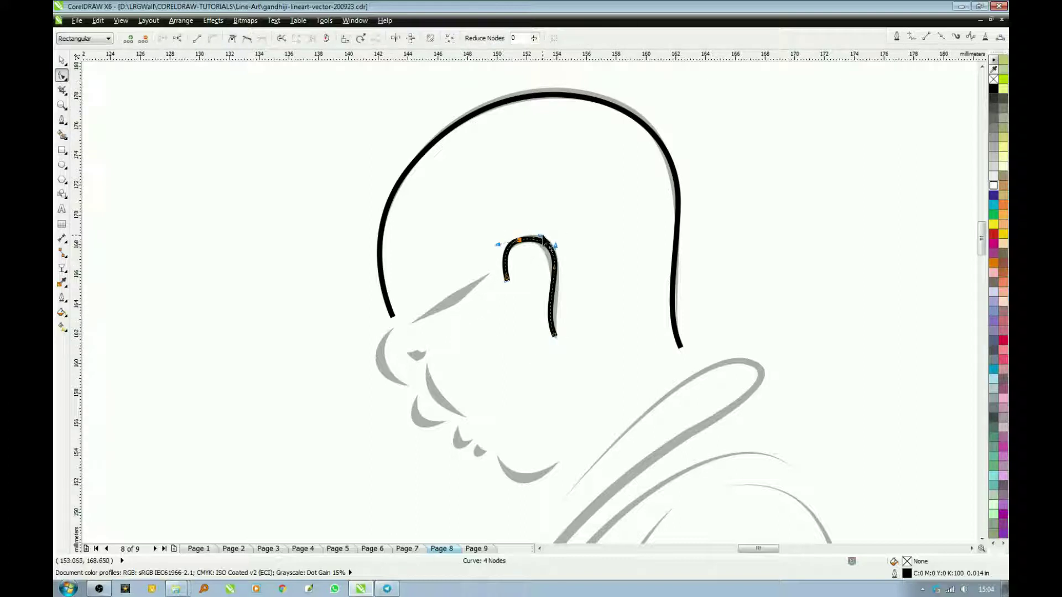
{"action": "key", "text": "space"}
{"action": "left_click", "coordinate": [480, 286]}
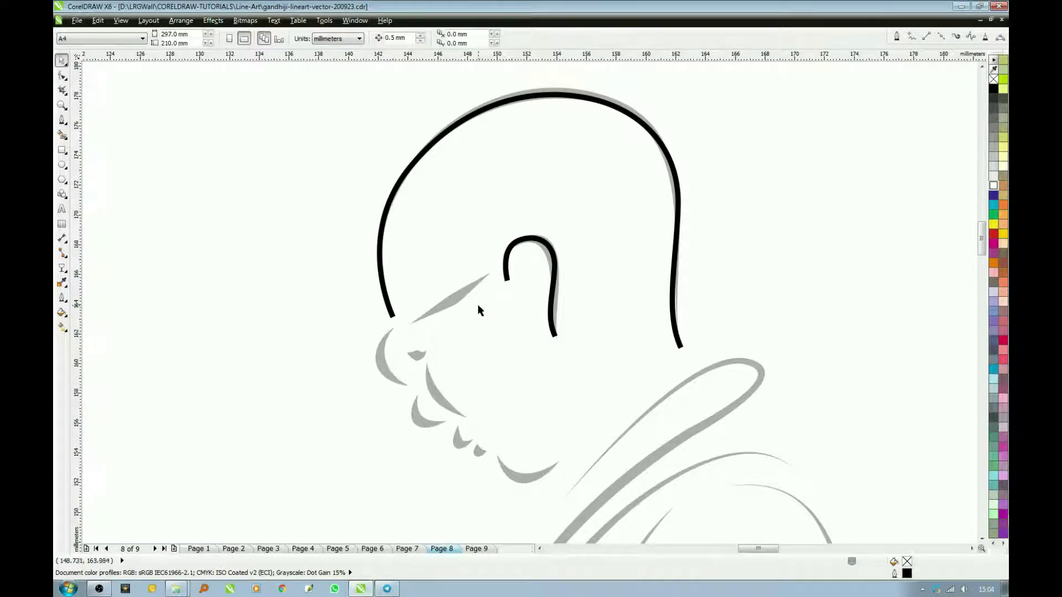
{"action": "key", "text": "shift+F4"}
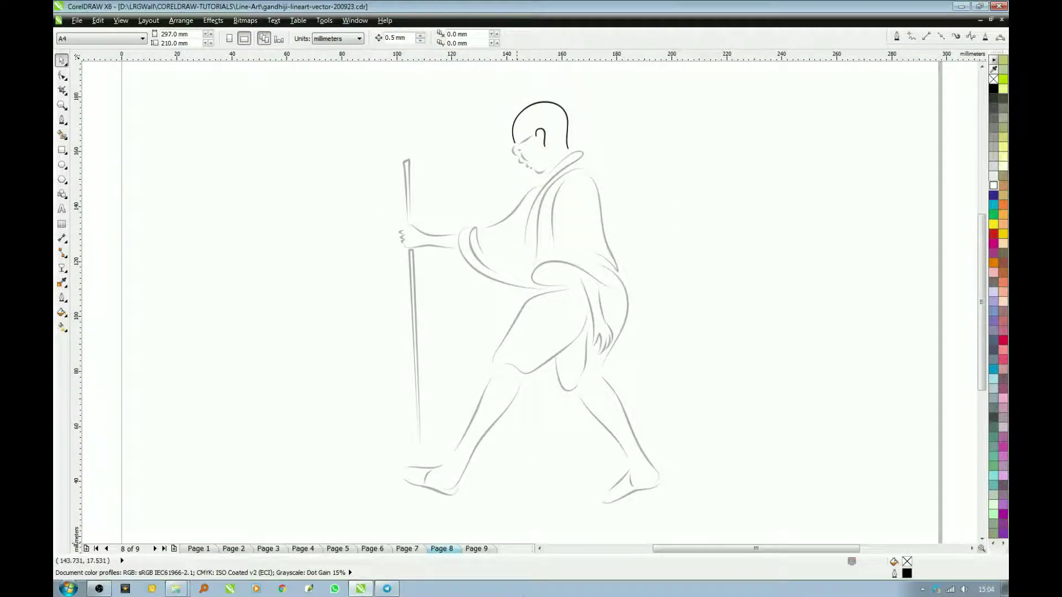
Step: Zoom into the face and draw a straight Bezier line along the brow
{"action": "left_click_drag", "start_coordinate": [479, 86], "coordinate": [608, 208]}
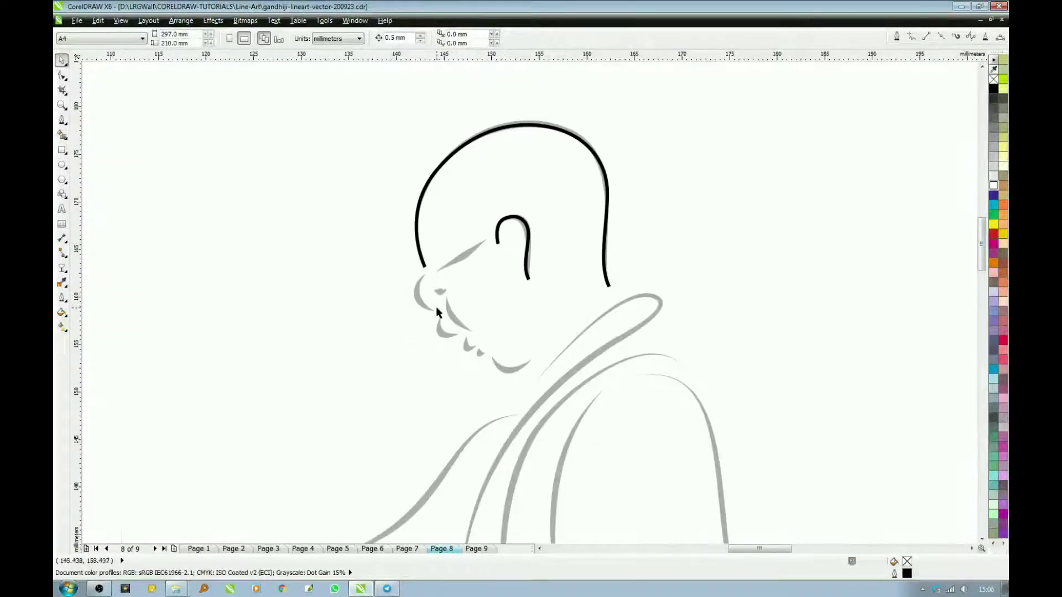
{"action": "left_click_drag", "start_coordinate": [332, 195], "coordinate": [461, 228]}
{"action": "key", "text": "F5"}
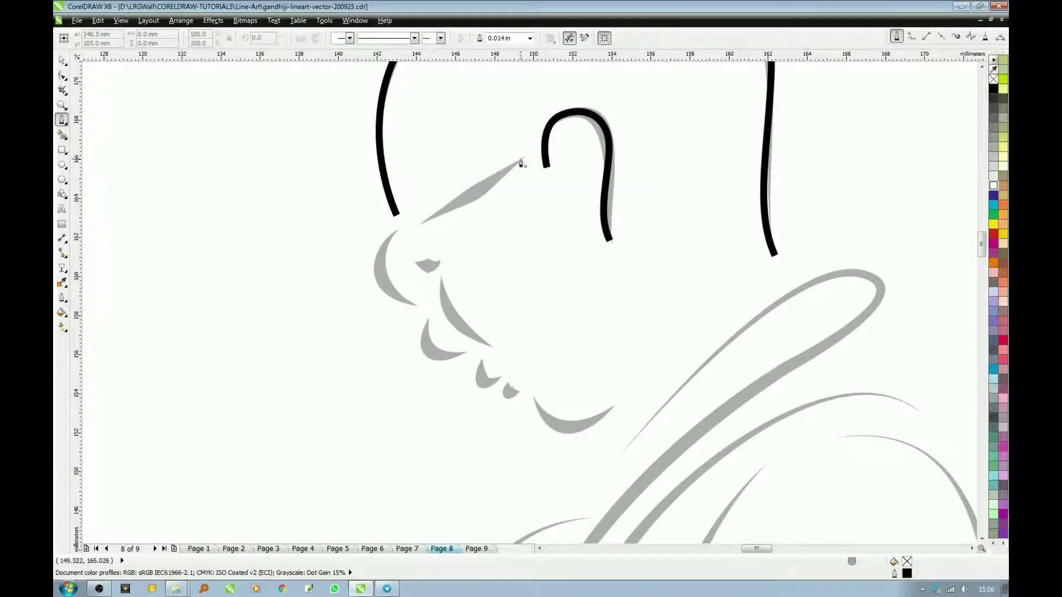
{"action": "left_click", "coordinate": [524, 159]}
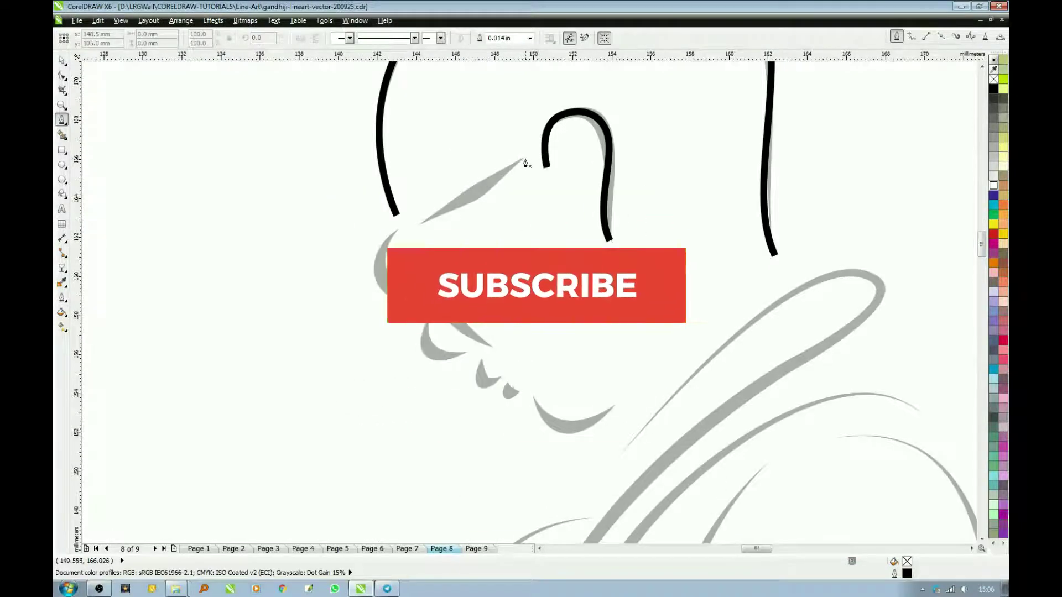
{"action": "left_click", "coordinate": [416, 229]}
{"action": "key", "text": "space"}
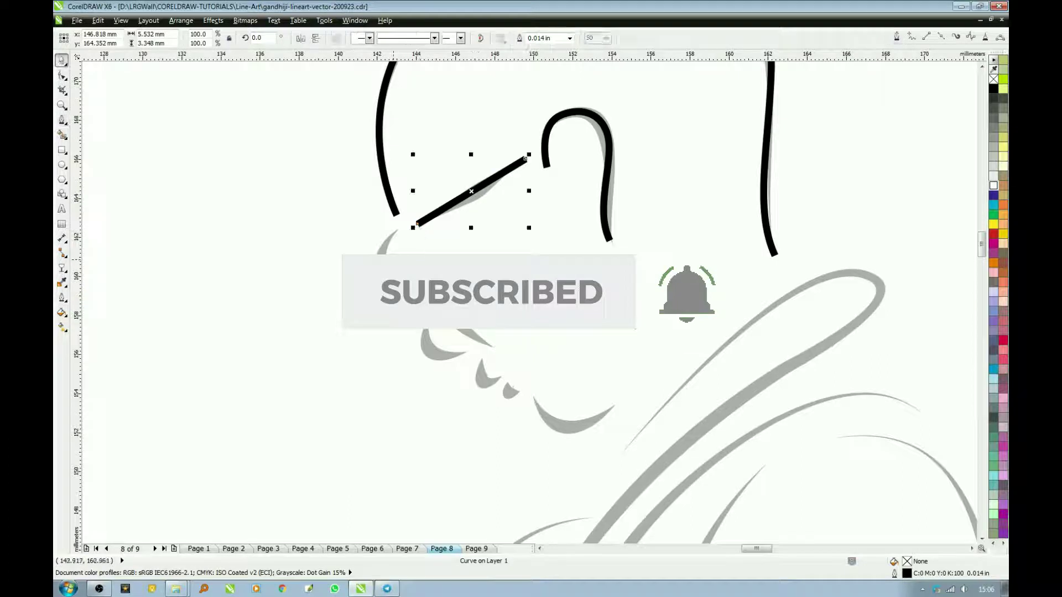
{"action": "key", "text": "Escape"}
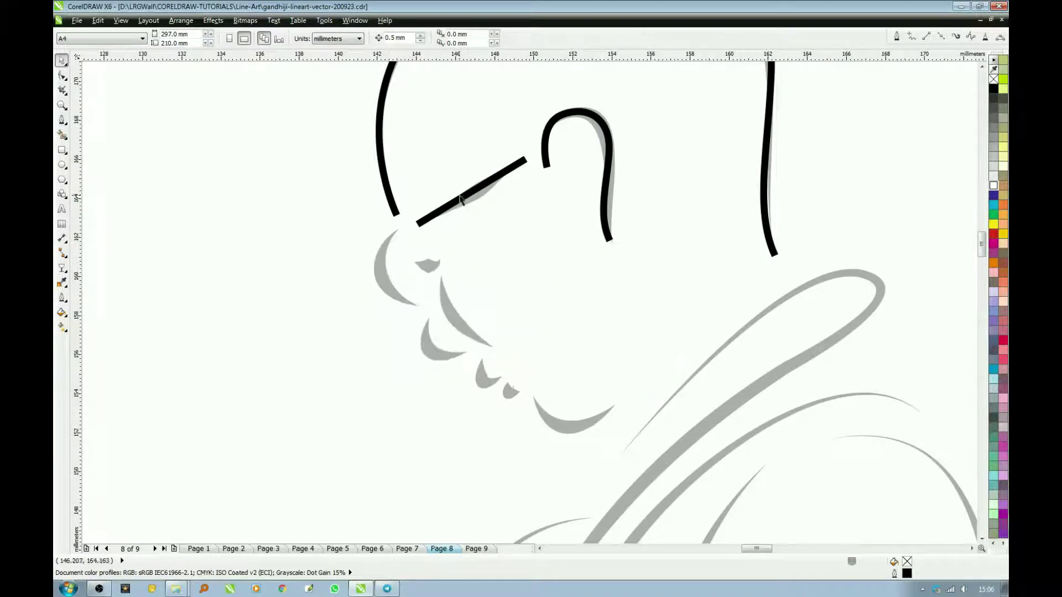
Step: Convert the brow line to a curve and bend it to follow the sketch
{"action": "key", "text": "F10"}
{"action": "left_click", "coordinate": [466, 201]}
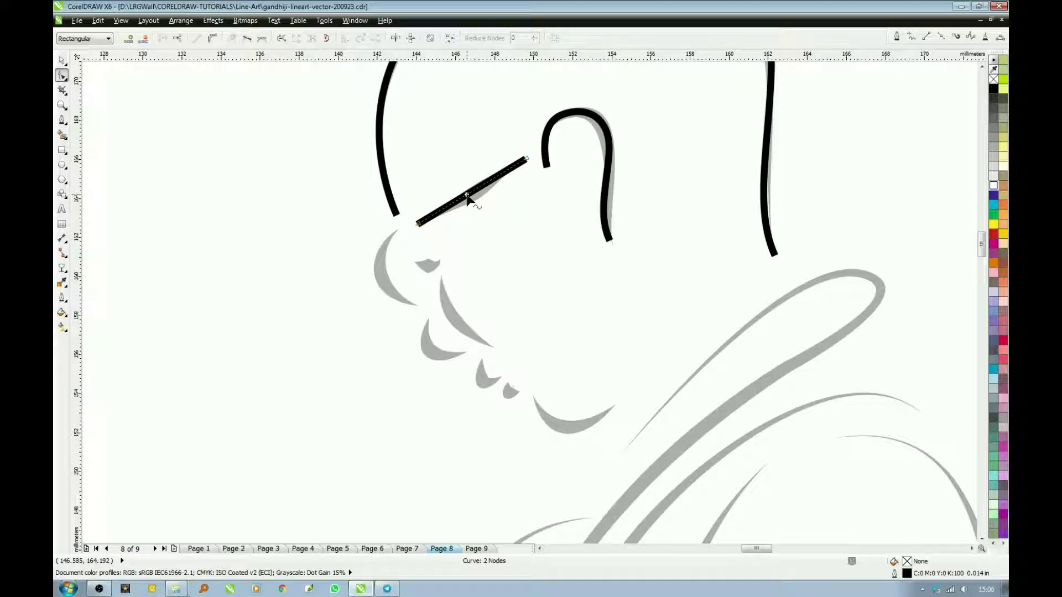
{"action": "right_click", "coordinate": [467, 197]}
{"action": "left_click", "coordinate": [501, 245]}
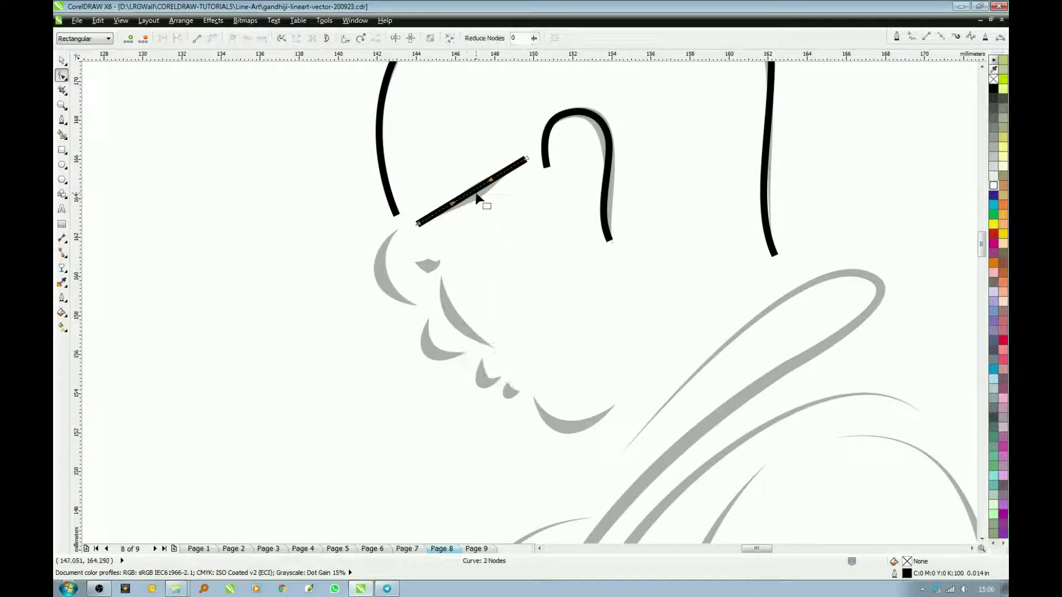
{"action": "left_click_drag", "start_coordinate": [482, 197], "coordinate": [470, 186]}
{"action": "key", "text": "space"}
{"action": "key", "text": "space"}
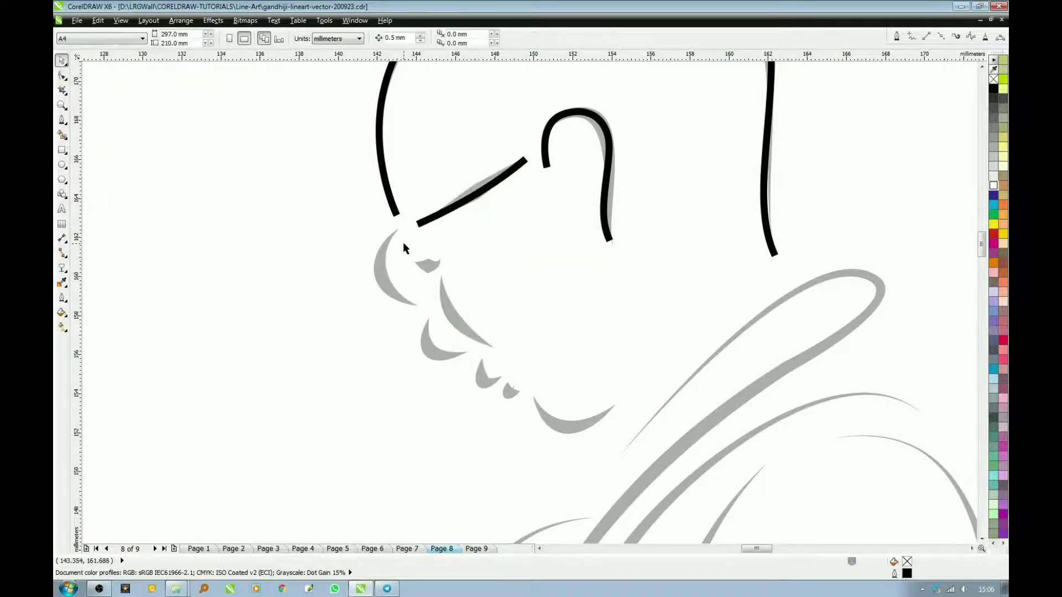
Step: Trace the nose and the nostril with black Bezier curves
{"action": "left_click", "coordinate": [398, 227]}
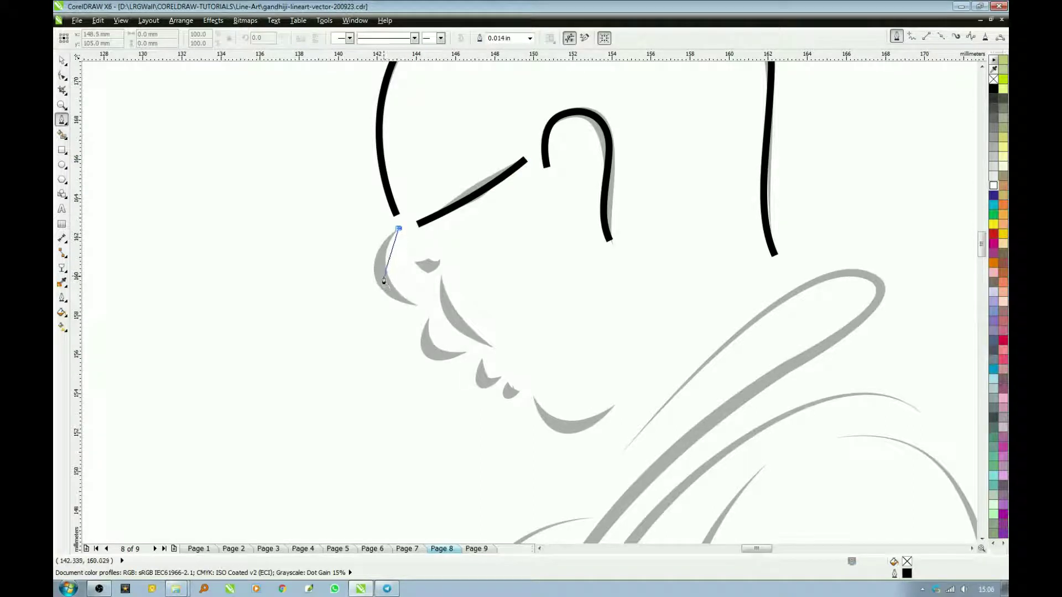
{"action": "mouse_move", "coordinate": [381, 280]}
{"action": "left_mouse_down"}
{"action": "mouse_move", "coordinate": [391, 301]}
{"action": "mouse_move", "coordinate": [426, 311]}
{"action": "left_mouse_up"}
{"action": "key", "text": "space"}
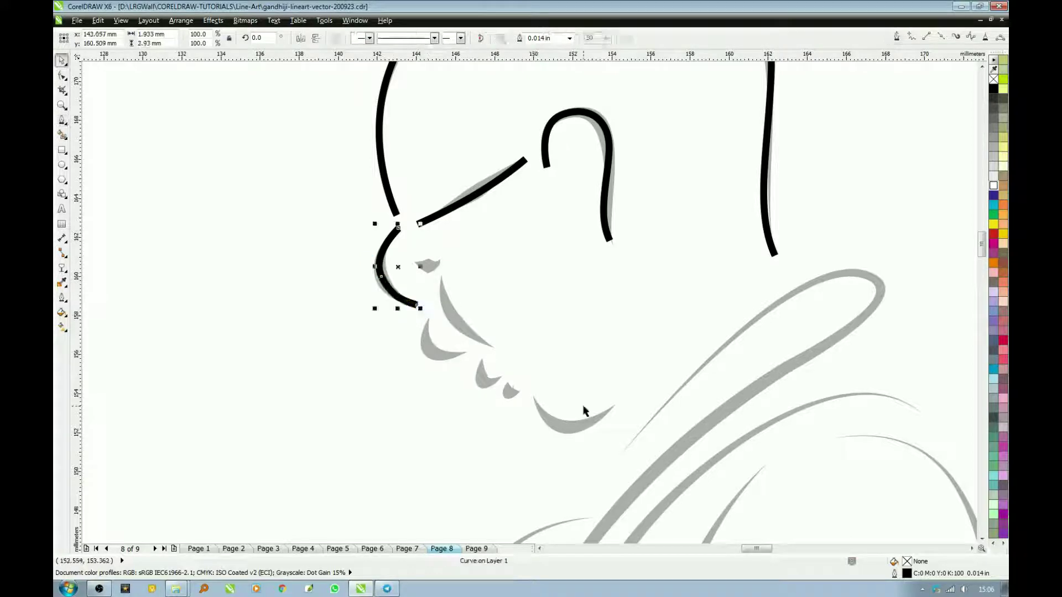
{"action": "key", "text": "space"}
{"action": "left_click", "coordinate": [411, 263]}
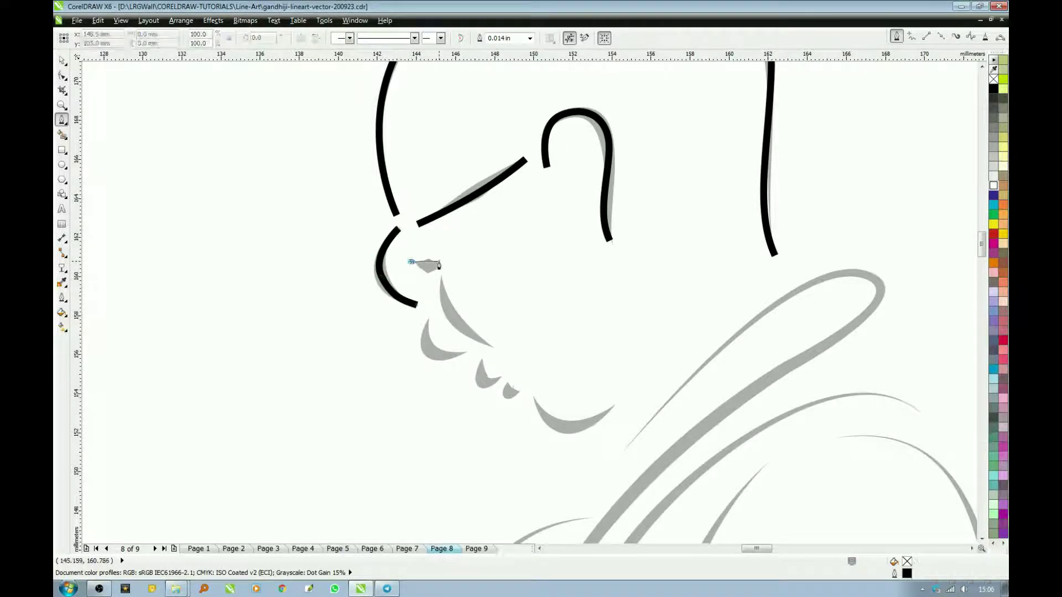
{"action": "left_click_drag", "start_coordinate": [442, 261], "coordinate": [457, 258]}
{"action": "key", "text": "space"}
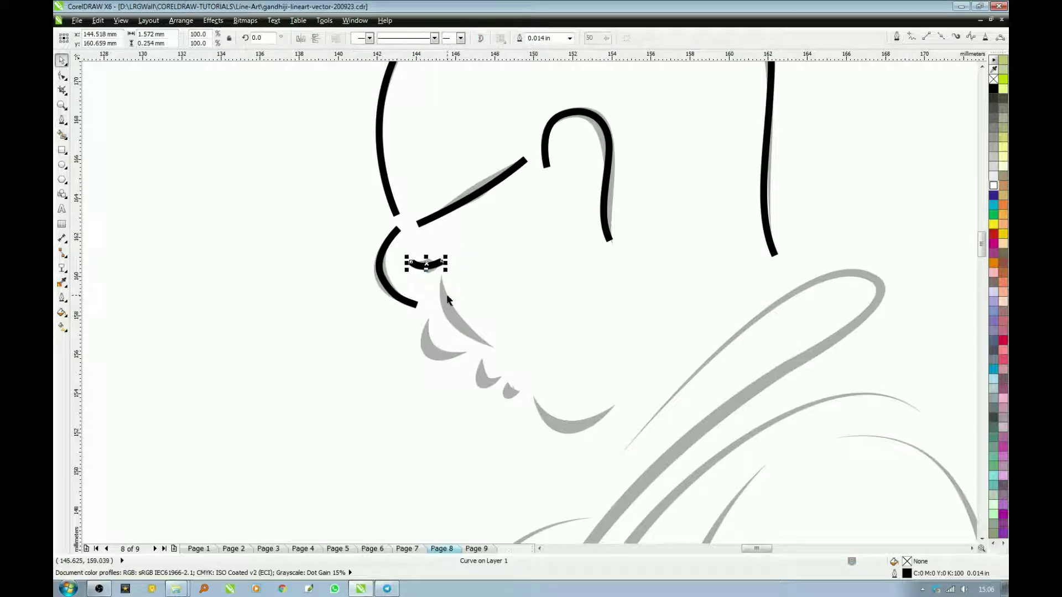
{"action": "key", "text": "space"}
Step: Trace the upper lip line and the lower lip as curves
{"action": "left_click", "coordinate": [442, 277]}
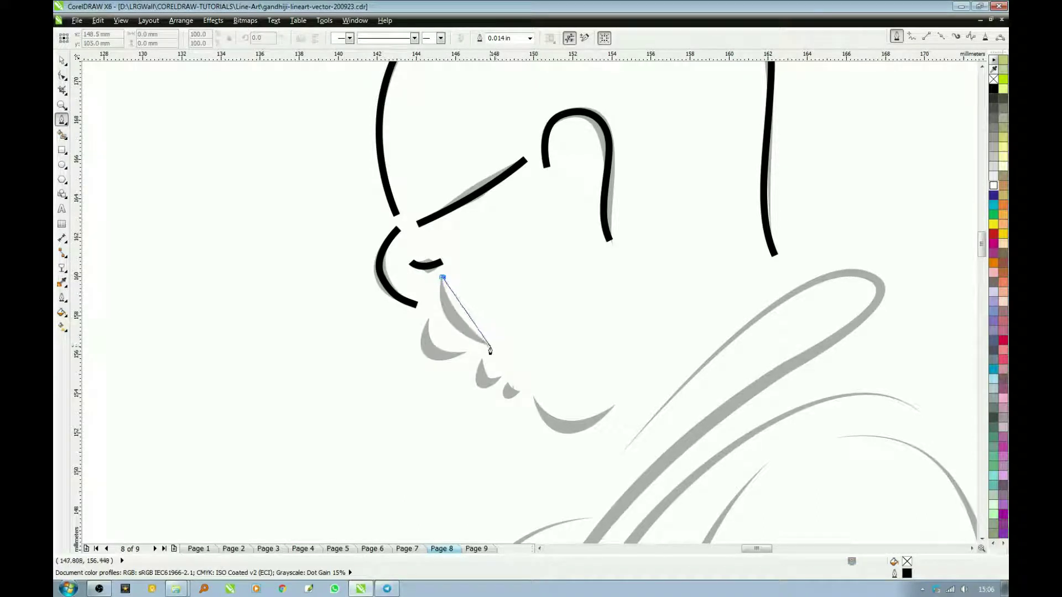
{"action": "left_click_drag", "start_coordinate": [489, 347], "coordinate": [542, 367]}
{"action": "key", "text": "space"}
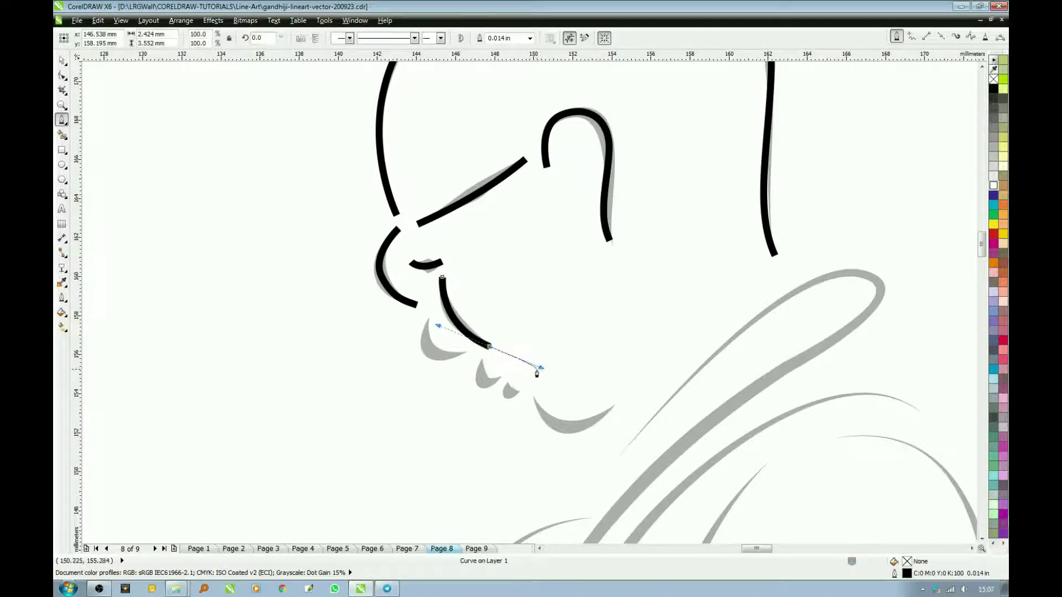
{"action": "key", "text": "space"}
{"action": "left_click", "coordinate": [429, 320]}
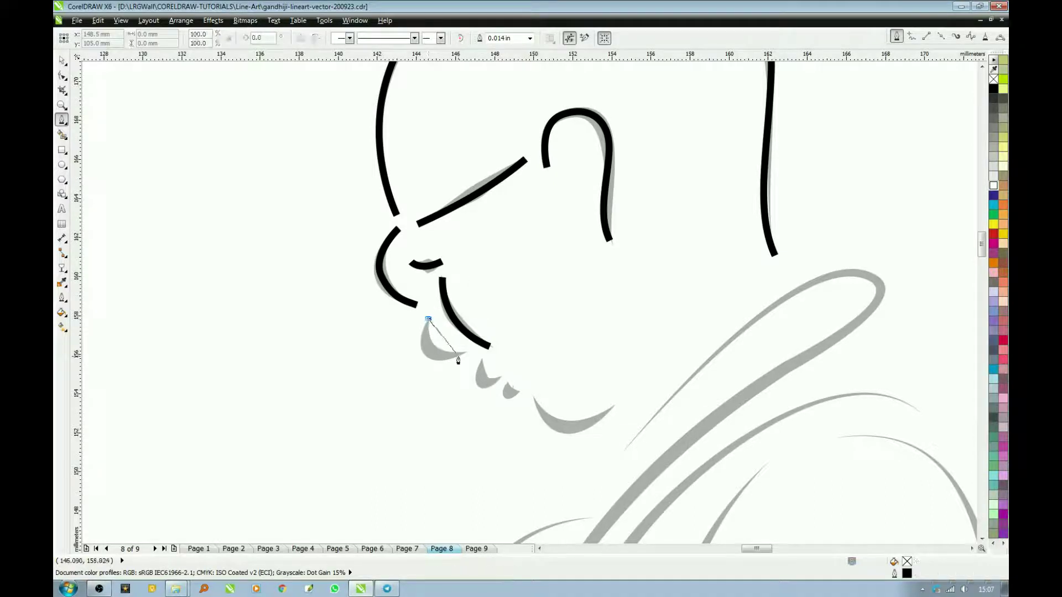
{"action": "left_click_drag", "start_coordinate": [462, 355], "coordinate": [514, 349]}
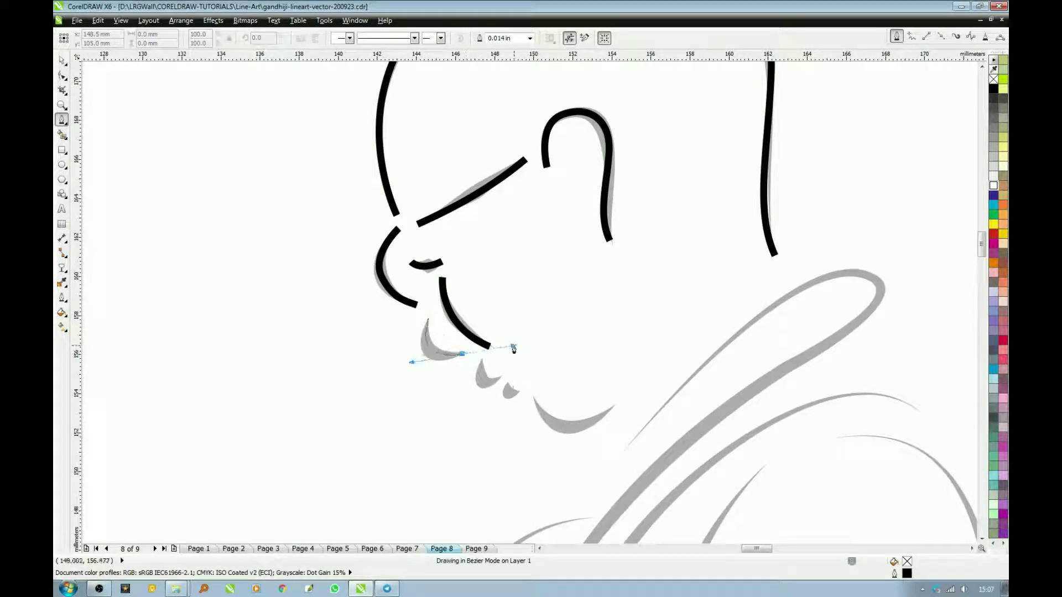
{"action": "key", "text": "space"}
Step: Add another lip stroke and the chin curve, then deselect
{"action": "key", "text": "space"}
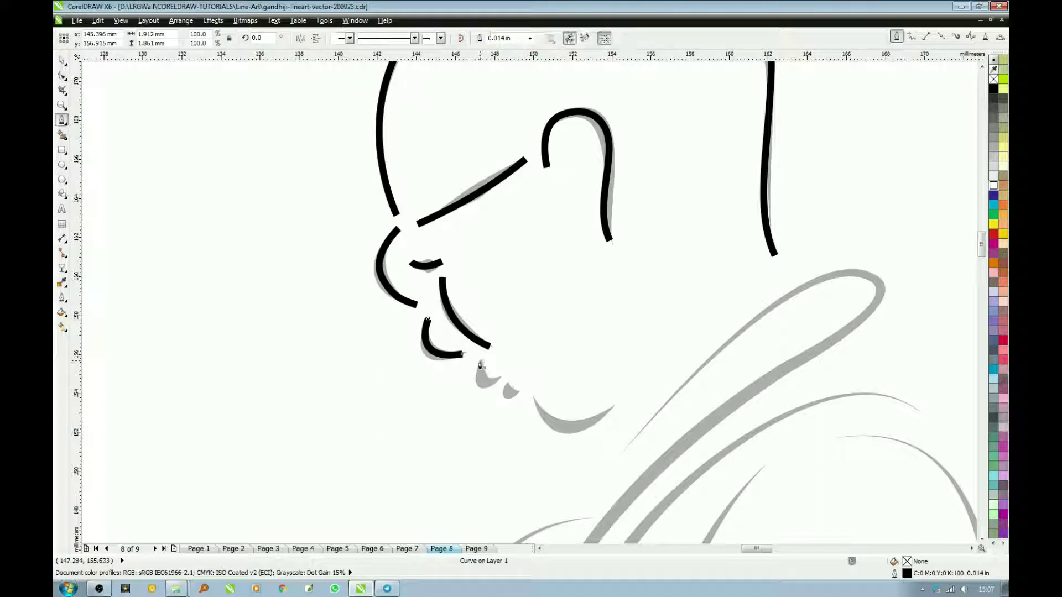
{"action": "left_click", "coordinate": [480, 360]}
{"action": "mouse_move", "coordinate": [498, 376]}
{"action": "left_mouse_down"}
{"action": "mouse_move", "coordinate": [522, 376]}
{"action": "mouse_move", "coordinate": [506, 371]}
{"action": "mouse_move", "coordinate": [536, 393]}
{"action": "left_mouse_up"}
{"action": "key", "text": "space"}
{"action": "key", "text": "space"}
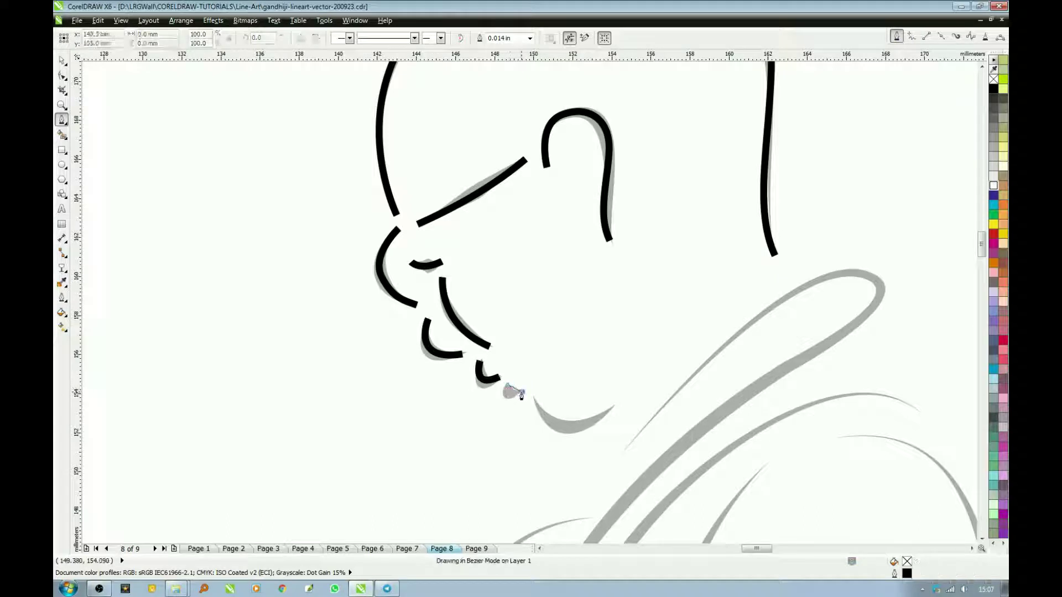
{"action": "key", "text": "space"}
{"action": "key", "text": "space"}
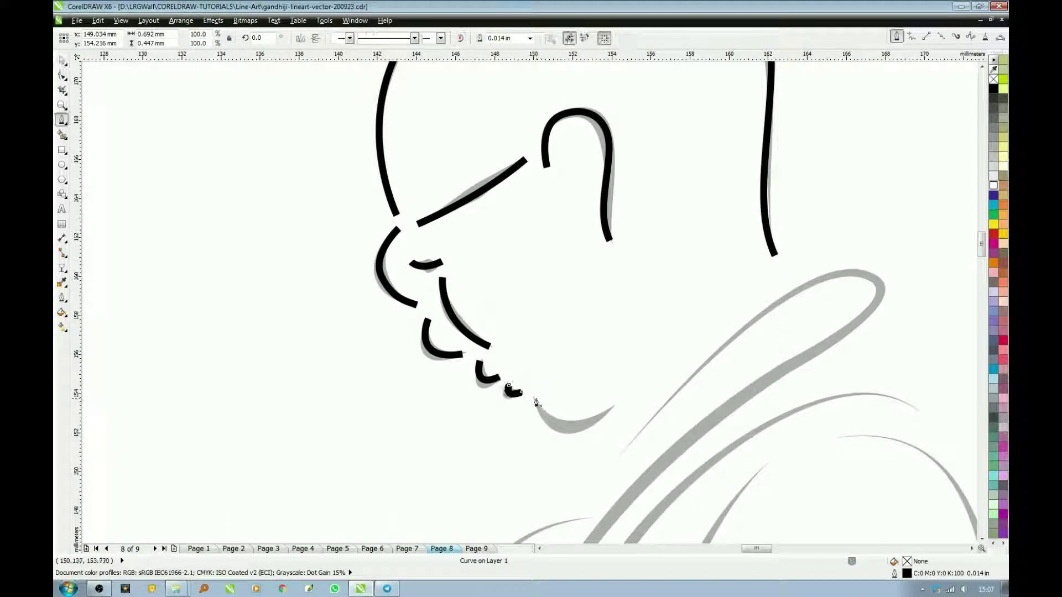
{"action": "left_click", "coordinate": [533, 396]}
{"action": "left_click_drag", "start_coordinate": [610, 415], "coordinate": [666, 374]}
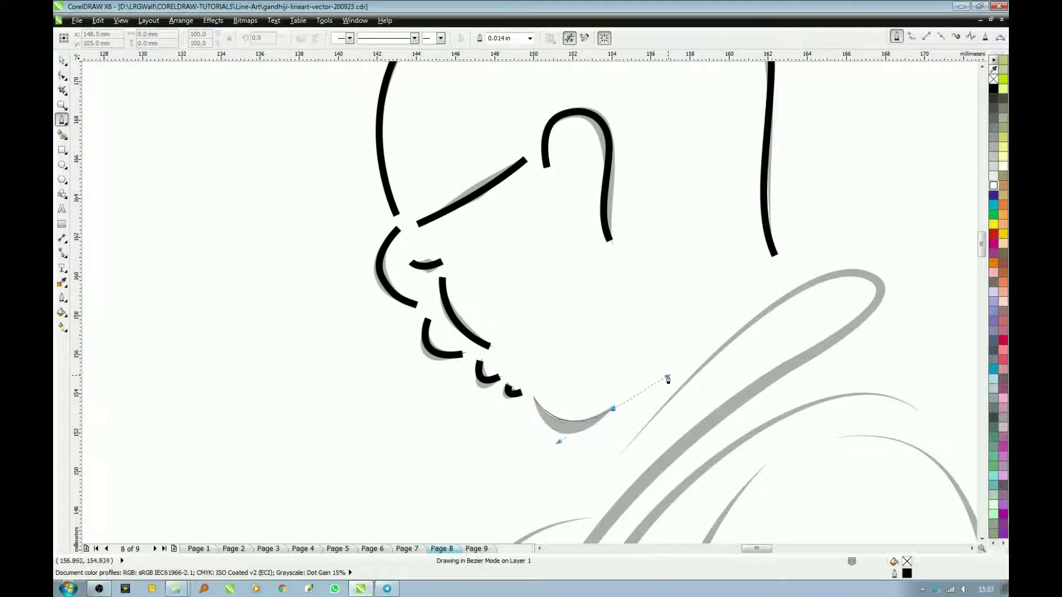
{"action": "key", "text": "space"}
{"action": "key", "text": "Escape"}
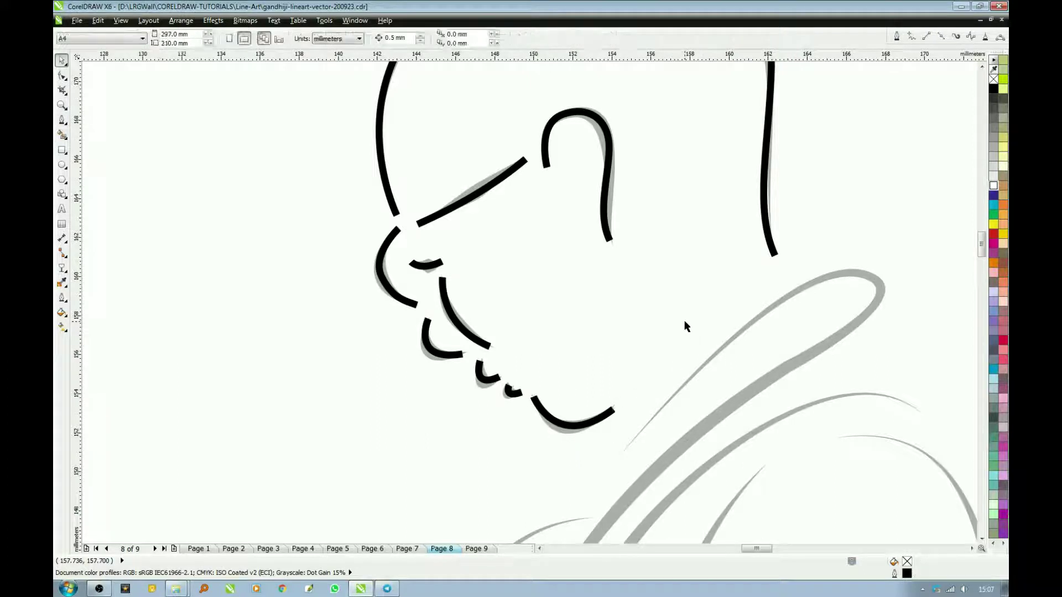
Step: Zoom into the shoulder and trace the neck line around the collar down the shawl edge
{"action": "scroll", "coordinate": [715, 338], "scroll_direction": "down", "scroll_amount": 3}
{"action": "scroll", "coordinate": [749, 386], "scroll_direction": "down", "scroll_amount": 2}
{"action": "key", "text": "z"}
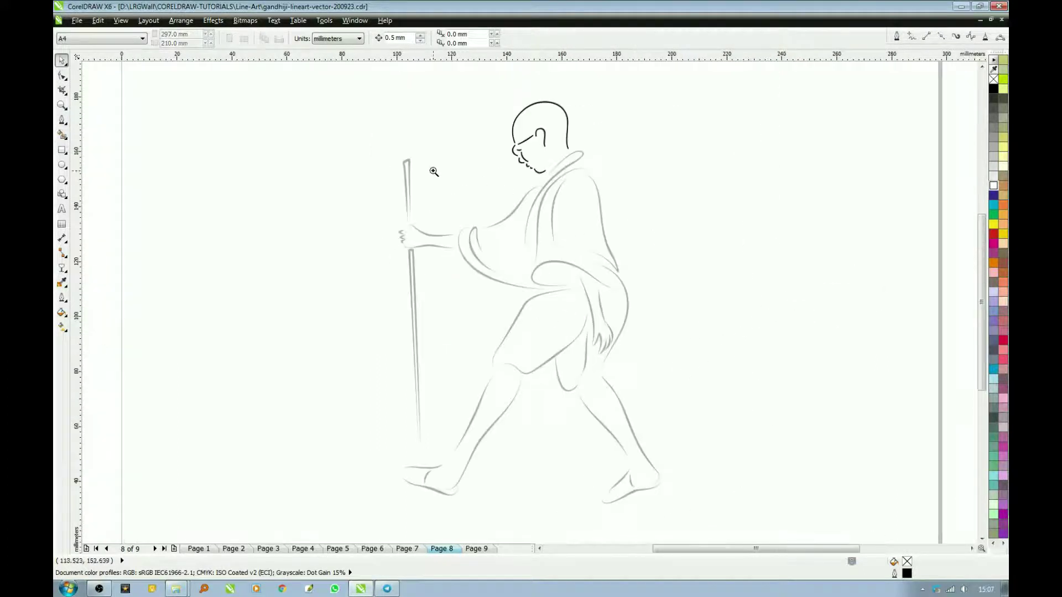
{"action": "left_click_drag", "start_coordinate": [415, 142], "coordinate": [594, 237]}
{"action": "key", "text": "space"}
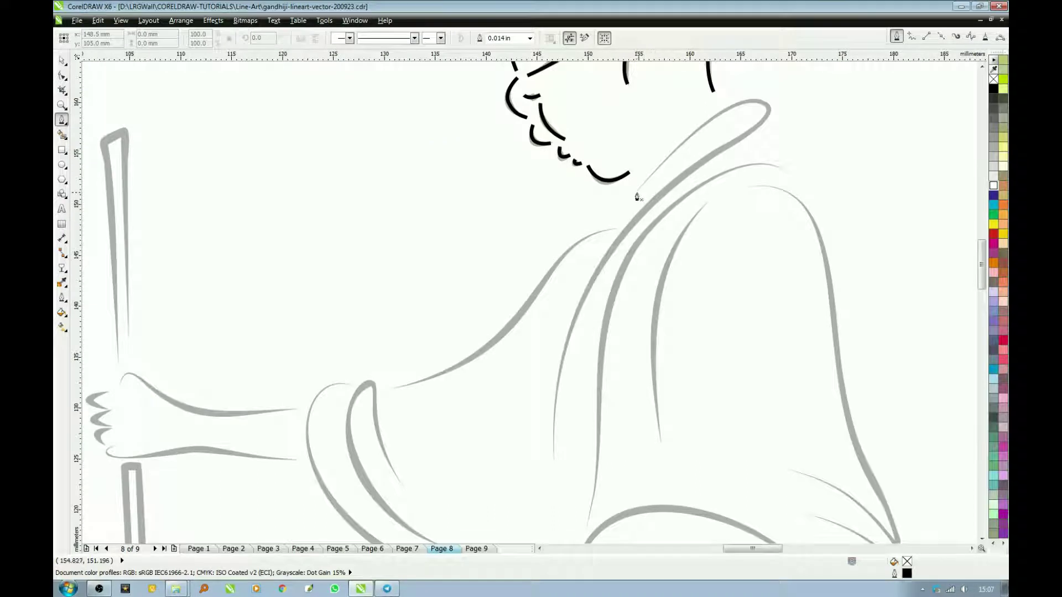
{"action": "mouse_move", "coordinate": [704, 125]}
{"action": "left_mouse_down"}
{"action": "mouse_move", "coordinate": [735, 110]}
{"action": "mouse_move", "coordinate": [774, 117]}
{"action": "left_mouse_up"}
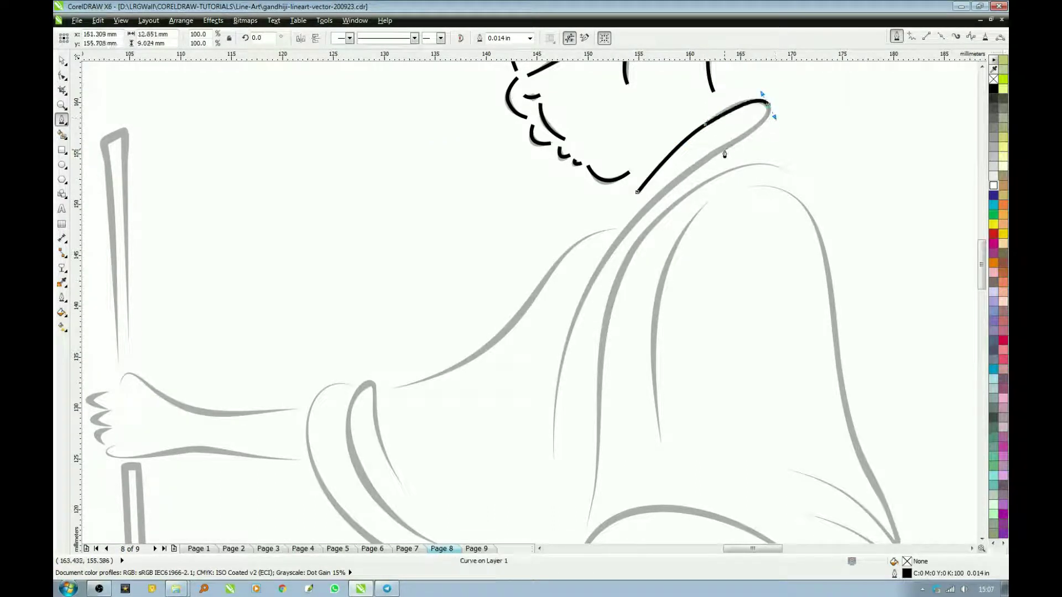
{"action": "left_click_drag", "start_coordinate": [720, 151], "coordinate": [696, 171]}
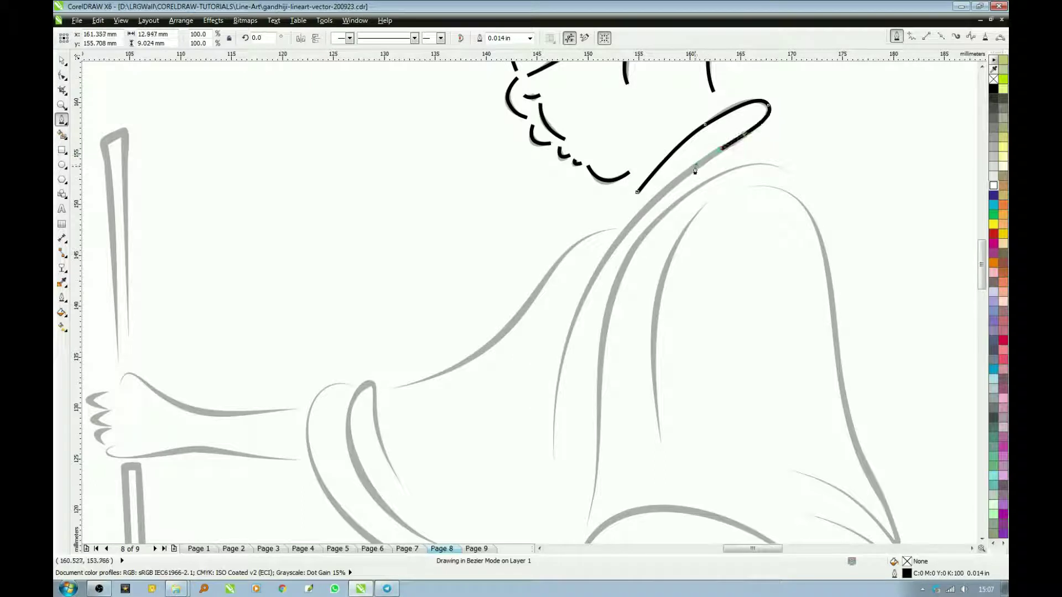
{"action": "left_click_drag", "start_coordinate": [610, 250], "coordinate": [592, 291]}
{"action": "left_click_drag", "start_coordinate": [562, 358], "coordinate": [555, 396]}
{"action": "left_click_drag", "start_coordinate": [554, 452], "coordinate": [555, 470]}
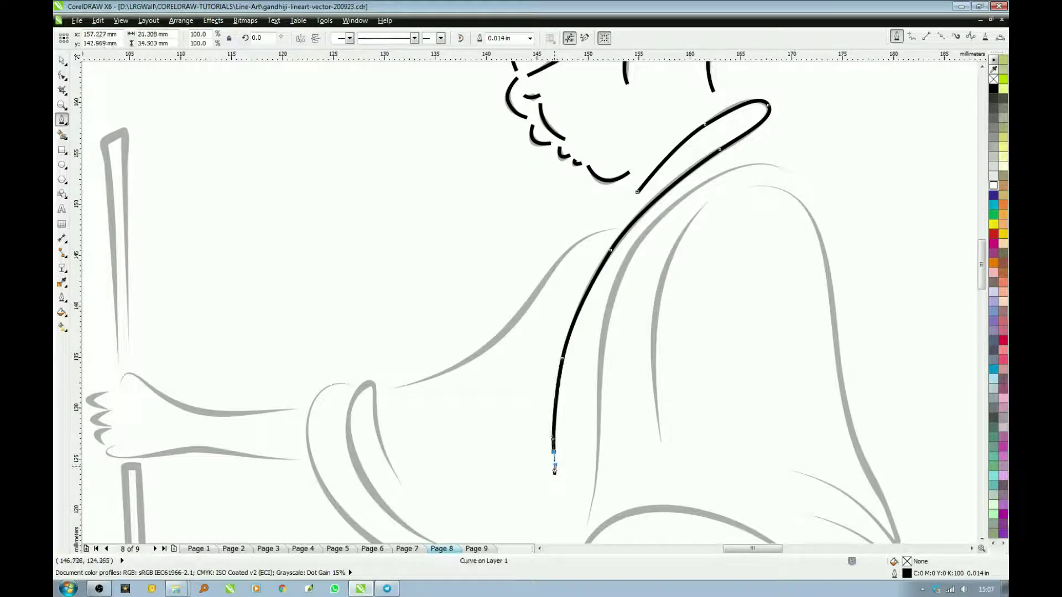
{"action": "key", "text": "space"}
{"action": "key", "text": "space"}
Step: Trace the shoulder-to-arm outline down to the sleeve
{"action": "left_click", "coordinate": [618, 229]}
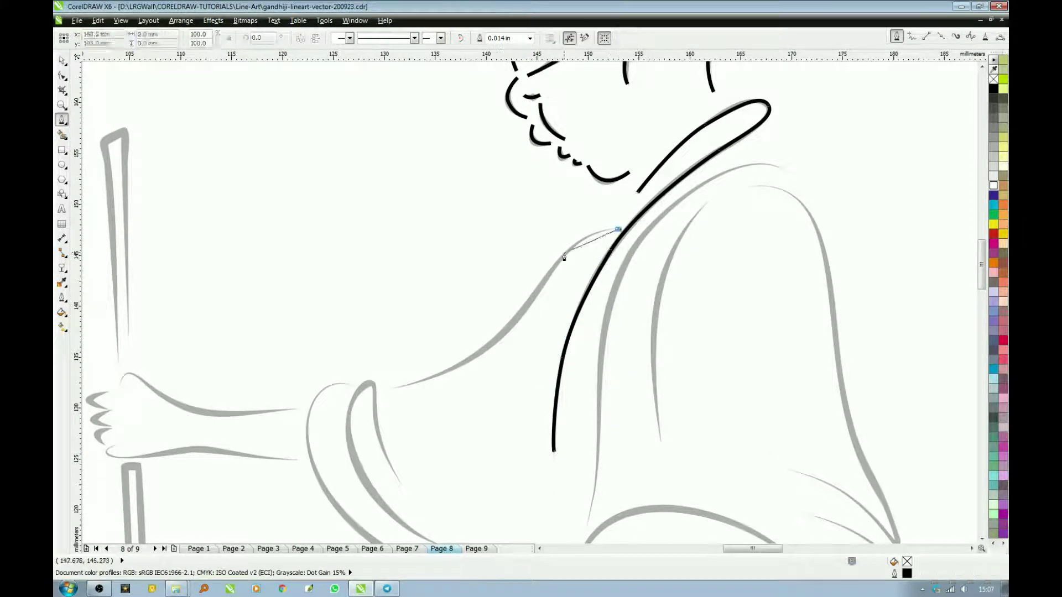
{"action": "left_click_drag", "start_coordinate": [561, 257], "coordinate": [542, 284]}
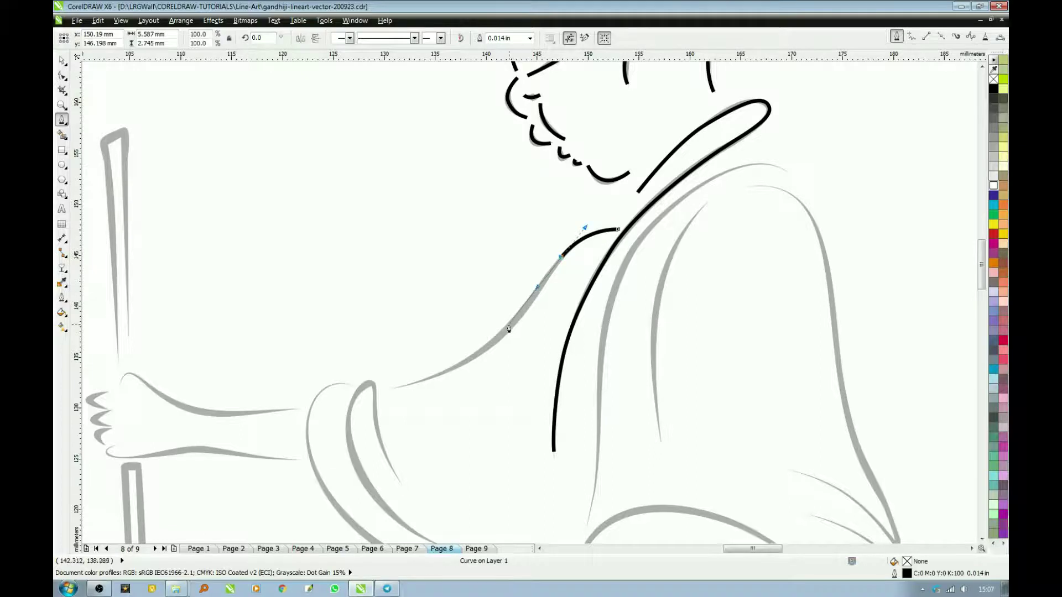
{"action": "left_click_drag", "start_coordinate": [503, 331], "coordinate": [481, 352]}
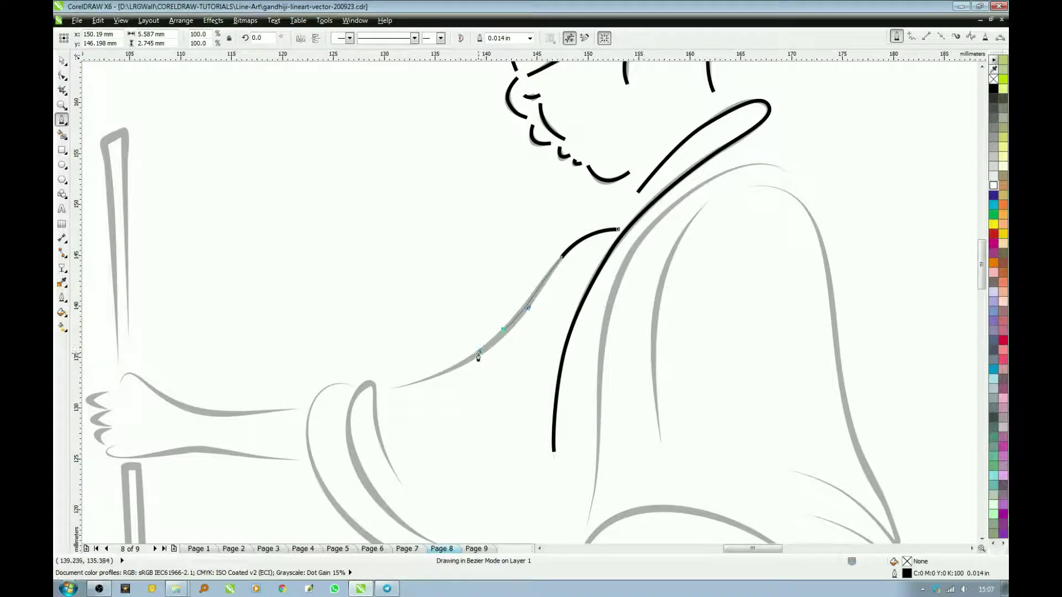
{"action": "left_click_drag", "start_coordinate": [395, 387], "coordinate": [356, 400]}
{"action": "key", "text": "space"}
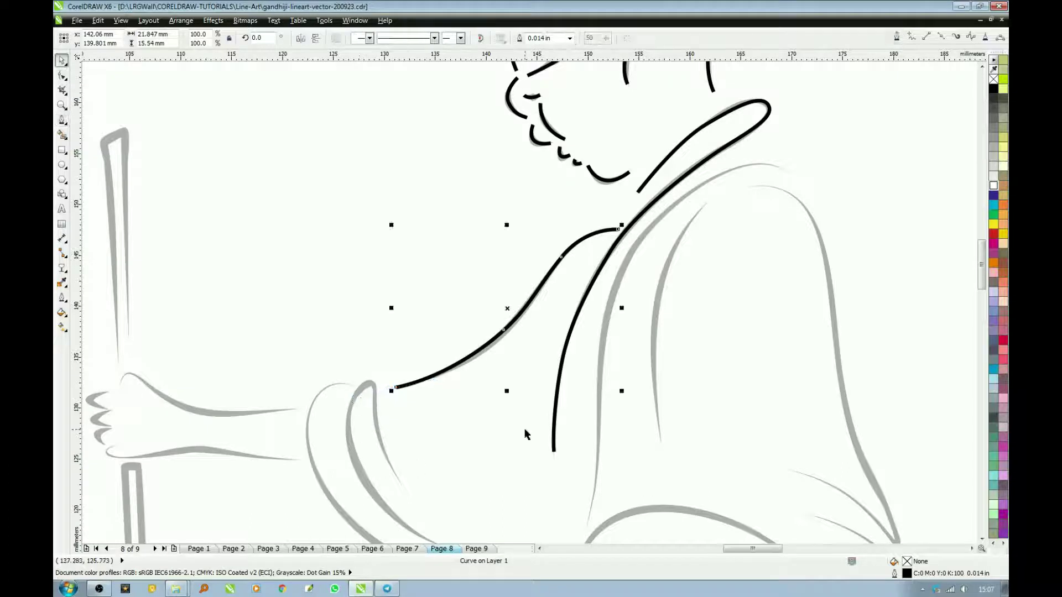
Step: Trace two shawl fold lines running down the body
{"action": "key", "text": "space"}
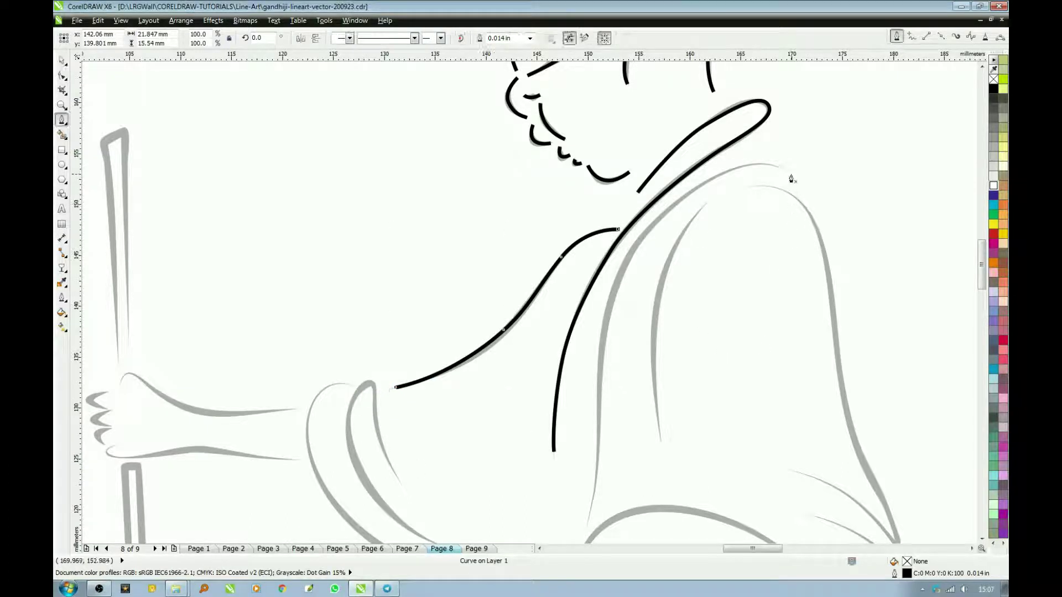
{"action": "mouse_move", "coordinate": [793, 173]}
{"action": "left_mouse_down"}
{"action": "mouse_move", "coordinate": [746, 181]}
{"action": "mouse_move", "coordinate": [641, 237]}
{"action": "left_mouse_up"}
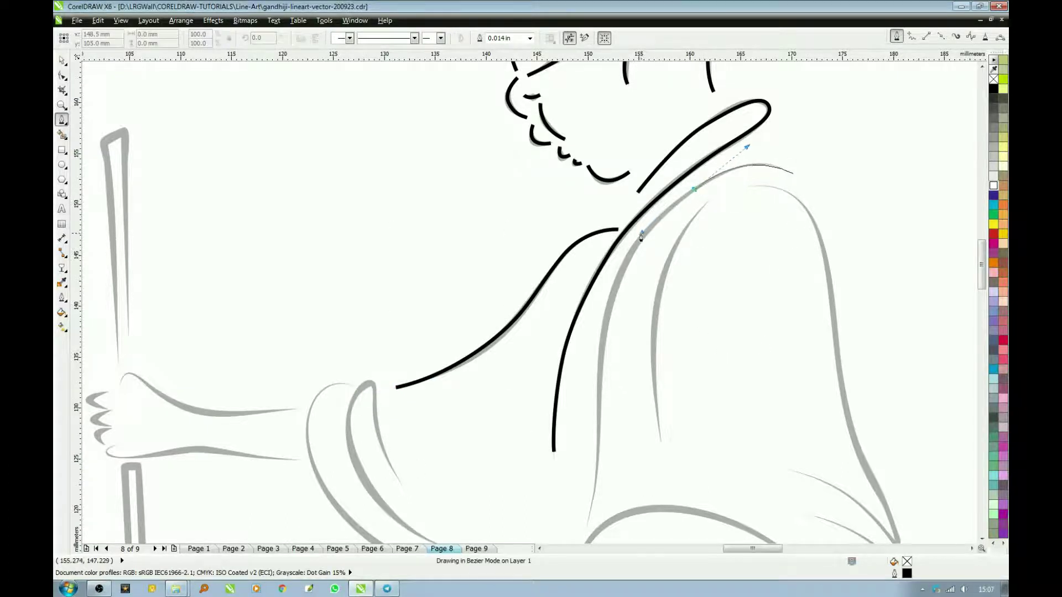
{"action": "left_click_drag", "start_coordinate": [603, 340], "coordinate": [593, 427]}
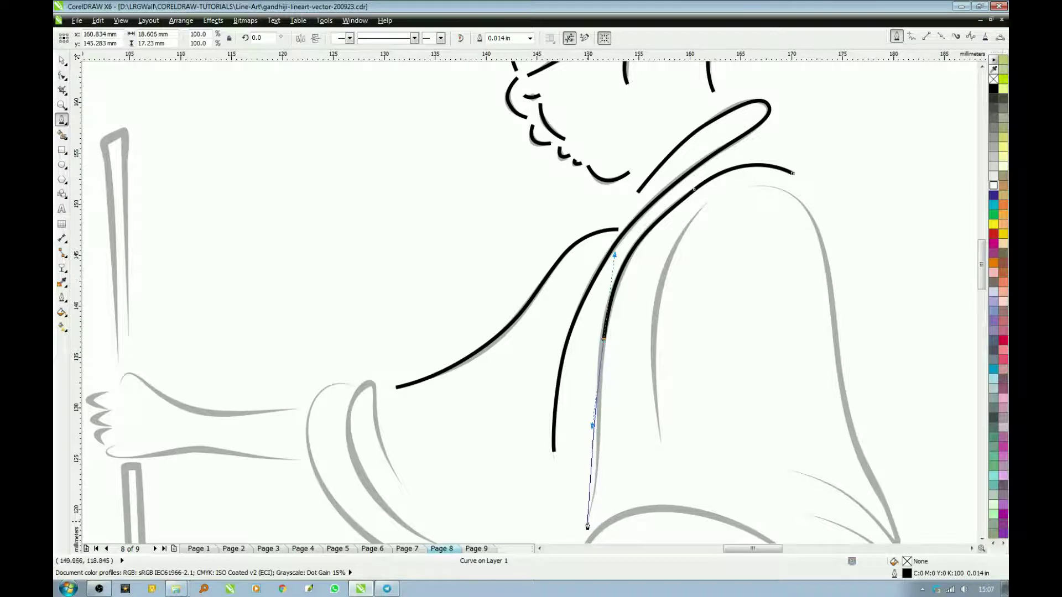
{"action": "left_click_drag", "start_coordinate": [588, 523], "coordinate": [568, 519]}
{"action": "scroll", "coordinate": [587, 523], "scroll_direction": "down", "scroll_amount": 2}
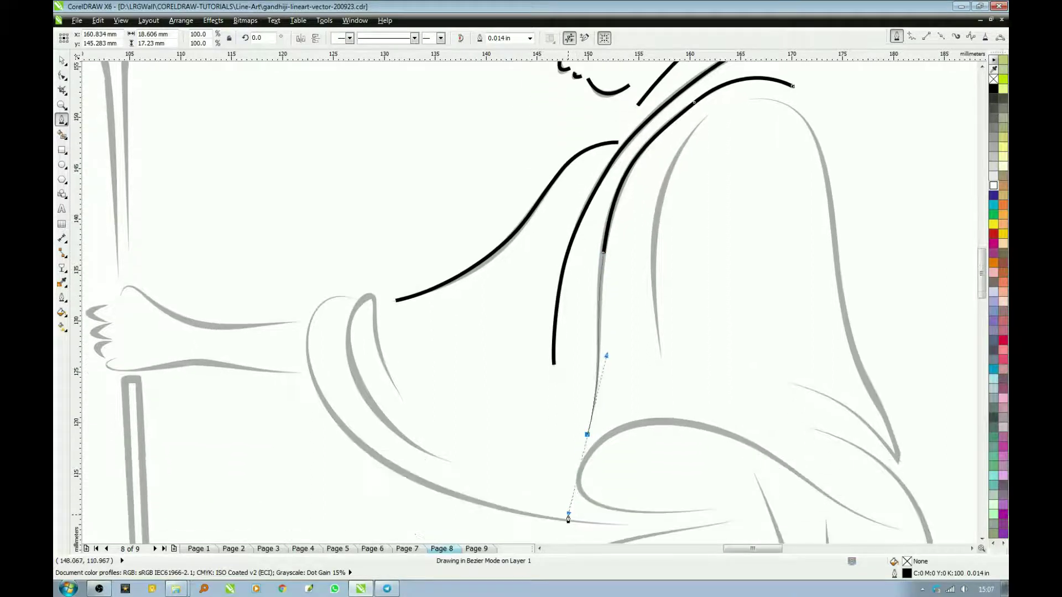
{"action": "key", "text": "space"}
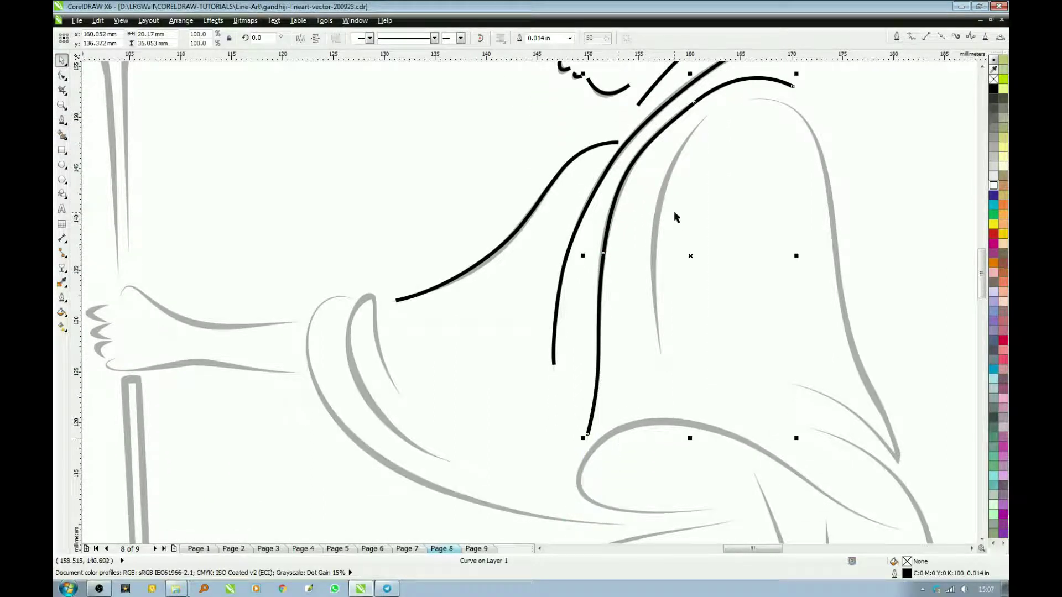
{"action": "key", "text": "space"}
{"action": "left_click", "coordinate": [710, 112]}
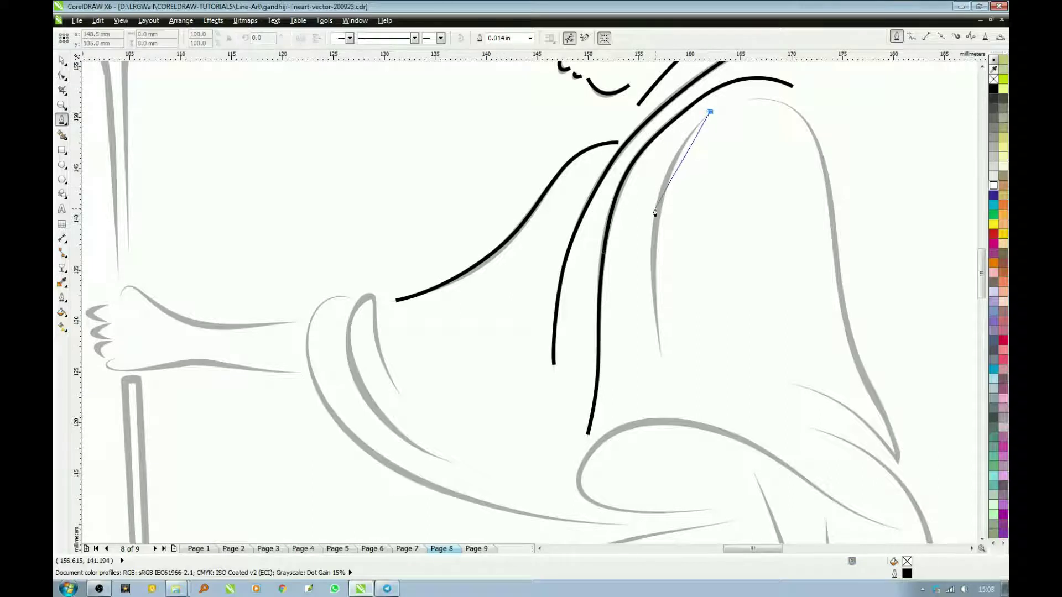
{"action": "left_click_drag", "start_coordinate": [661, 198], "coordinate": [645, 282]}
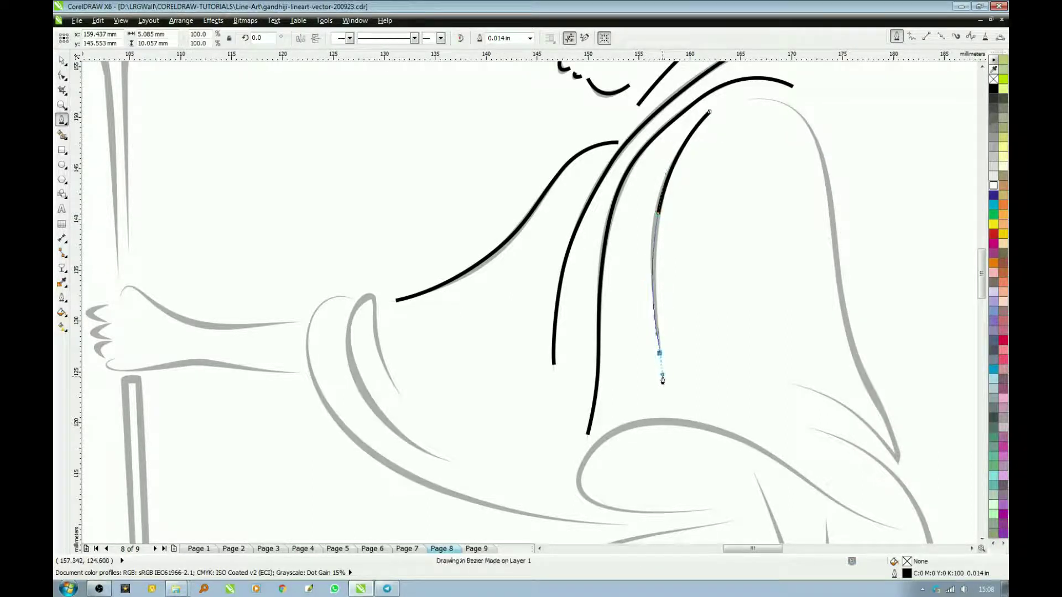
{"action": "left_click", "coordinate": [659, 355]}
{"action": "key", "text": "space"}
Step: Select the middle fold curve's top nodes with the Shape tool
{"action": "left_click", "coordinate": [688, 123]}
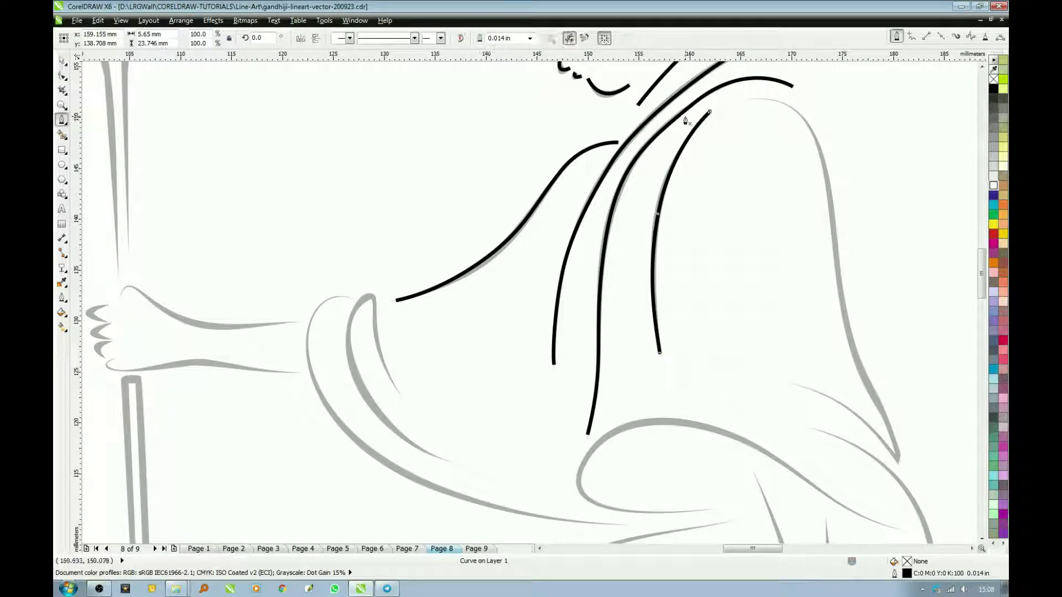
{"action": "left_click", "coordinate": [684, 111]}
{"action": "key", "text": "F10"}
{"action": "mouse_move", "coordinate": [690, 100]}
{"action": "left_mouse_down"}
{"action": "mouse_move", "coordinate": [713, 113]}
{"action": "mouse_move", "coordinate": [702, 121]}
{"action": "left_mouse_up"}
Step: Add a node near the fold curve's top and reshape its bend
{"action": "double_click", "coordinate": [694, 102]}
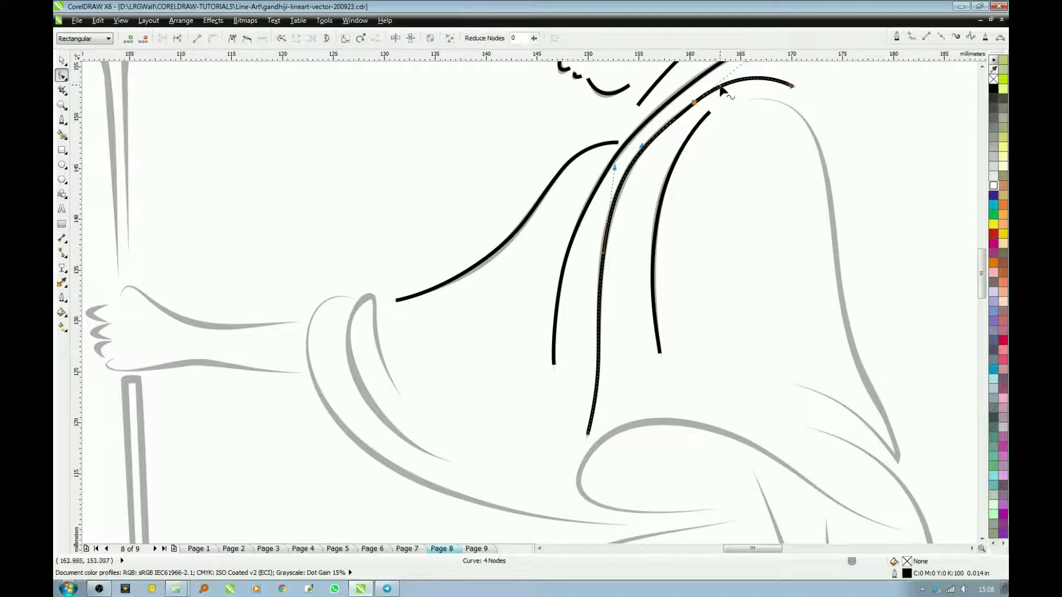
{"action": "scroll", "coordinate": [771, 95], "scroll_direction": "up", "scroll_amount": 1}
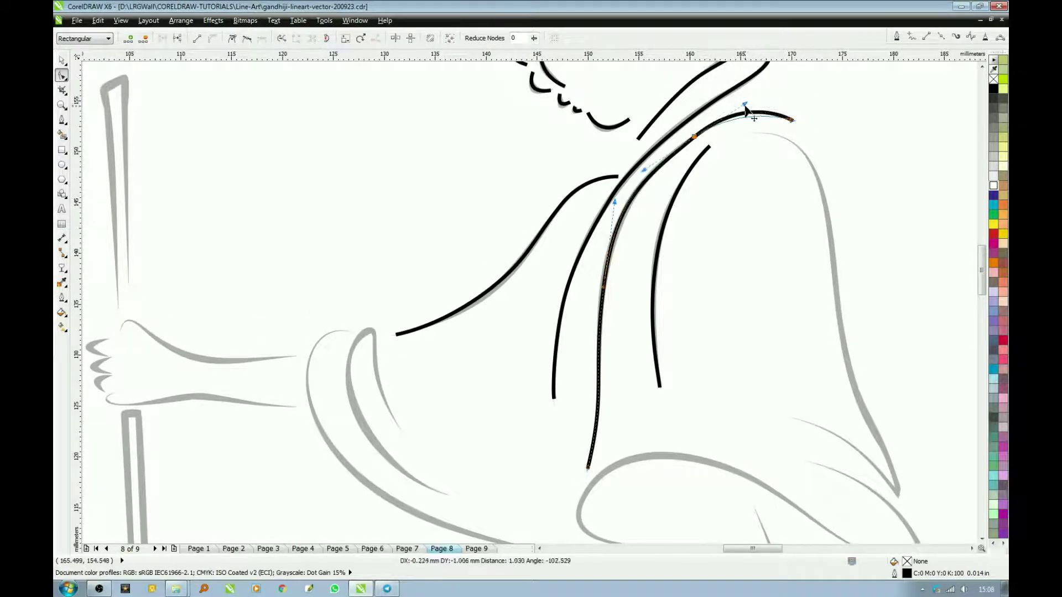
{"action": "mouse_move", "coordinate": [746, 95]}
{"action": "left_mouse_down"}
{"action": "mouse_move", "coordinate": [743, 107]}
{"action": "mouse_move", "coordinate": [794, 122]}
{"action": "left_mouse_up"}
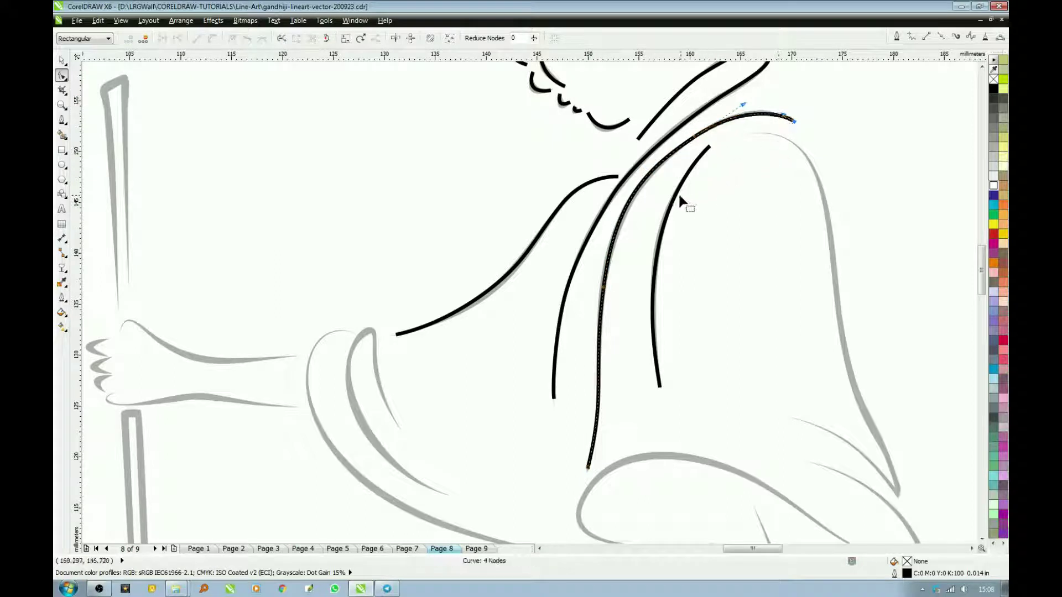
Step: Trace the back from the shoulder down toward the hip, hooking left at the bottom
{"action": "key", "text": "F5"}
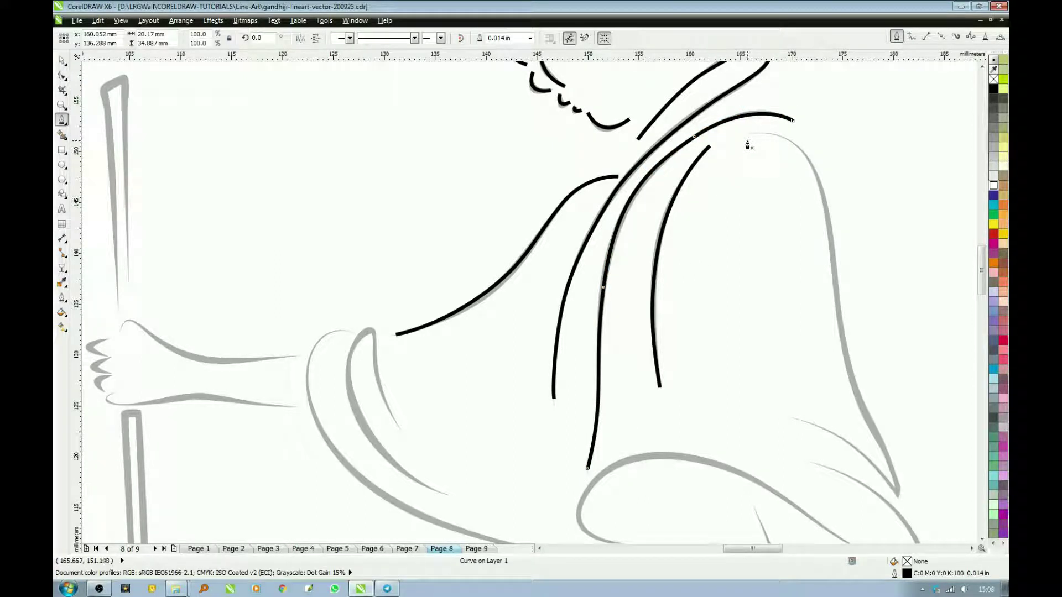
{"action": "left_click", "coordinate": [740, 133]}
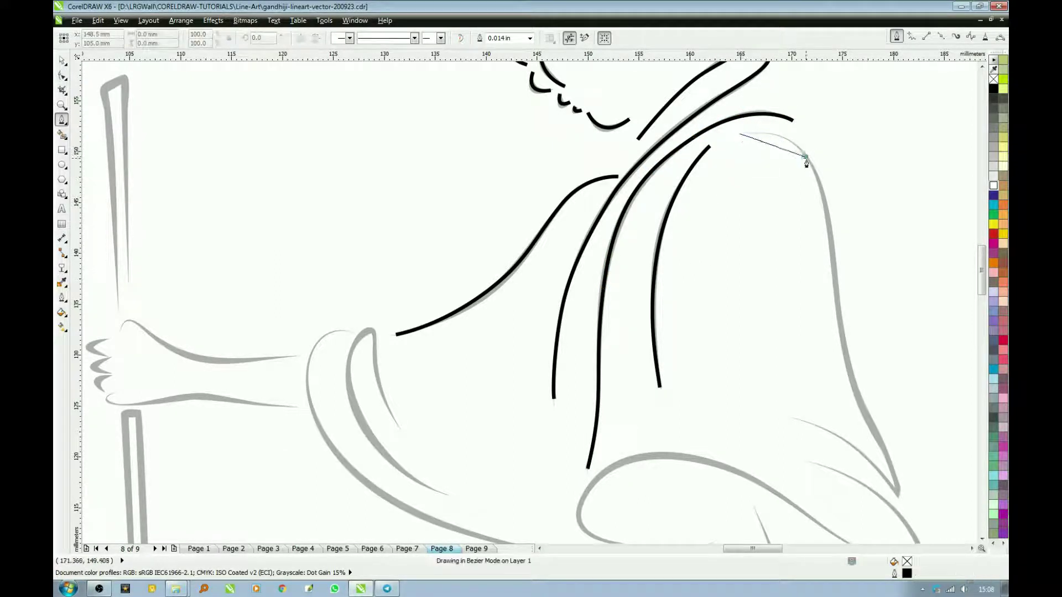
{"action": "left_click_drag", "start_coordinate": [805, 157], "coordinate": [819, 189]}
{"action": "left_click_drag", "start_coordinate": [833, 283], "coordinate": [835, 353]}
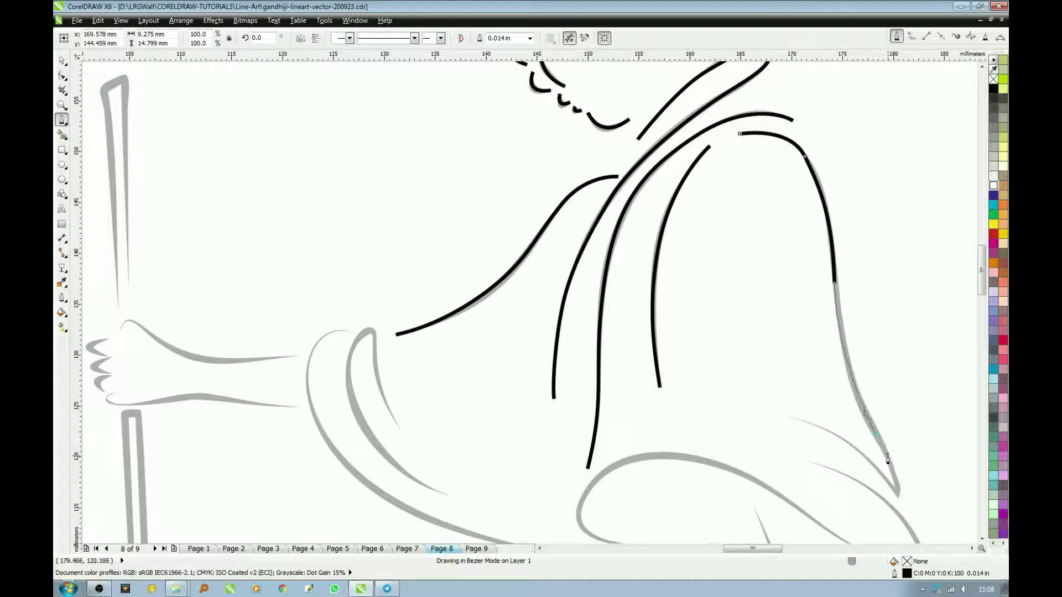
{"action": "left_click_drag", "start_coordinate": [875, 433], "coordinate": [898, 510]}
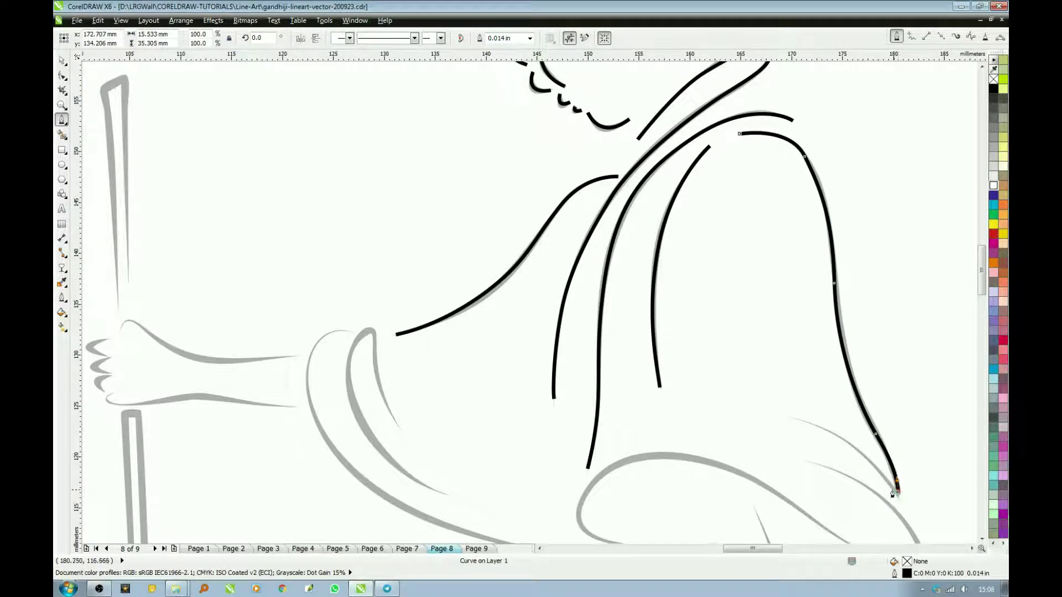
{"action": "left_click_drag", "start_coordinate": [787, 416], "coordinate": [722, 412]}
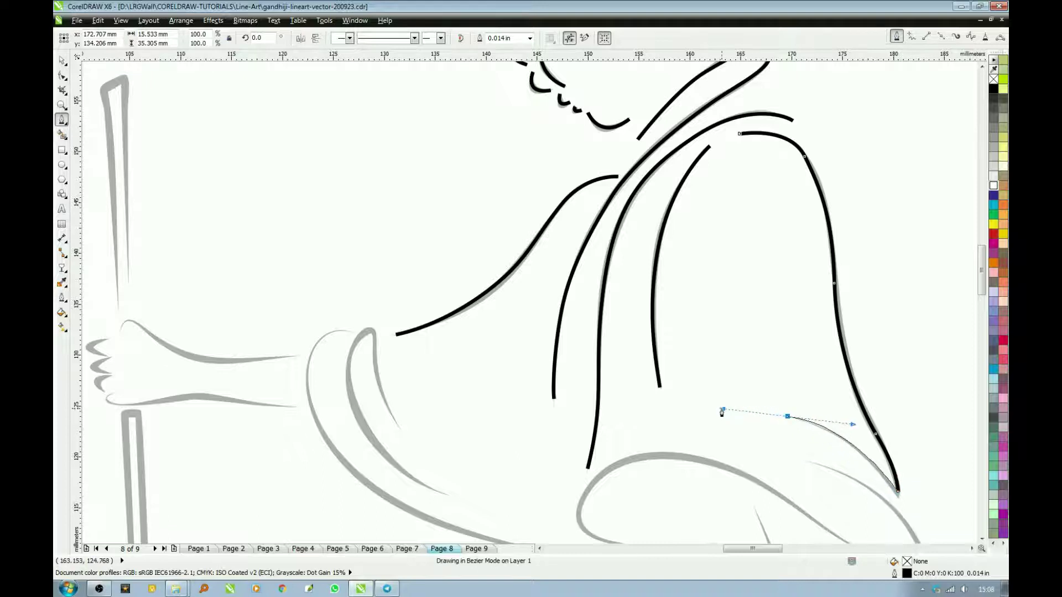
{"action": "key", "text": "space"}
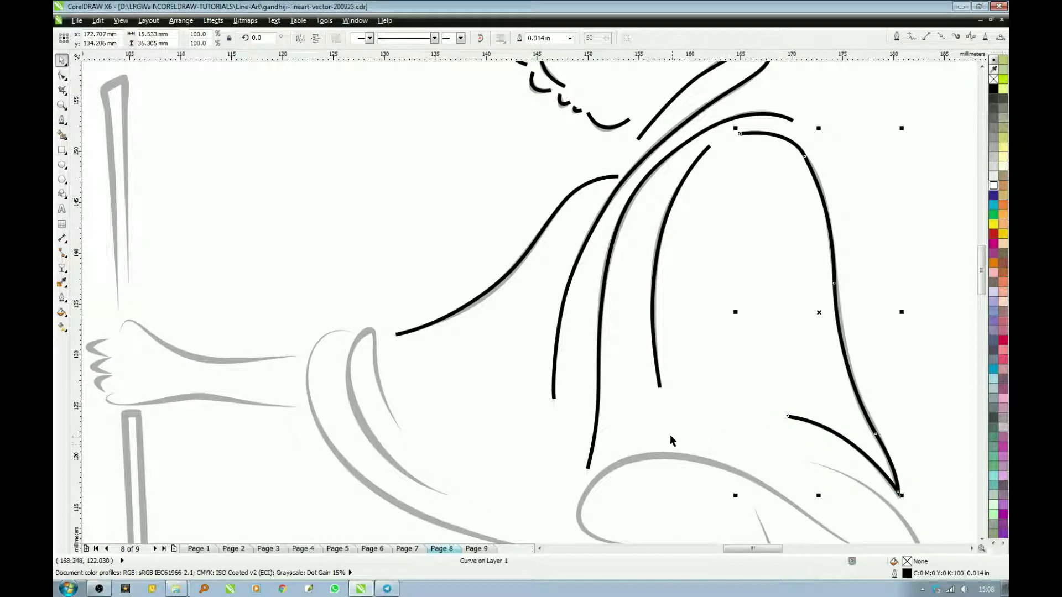
{"action": "key", "text": "space"}
Step: Trace the sleeve's inner fold as a black curve
{"action": "left_click", "coordinate": [398, 429]}
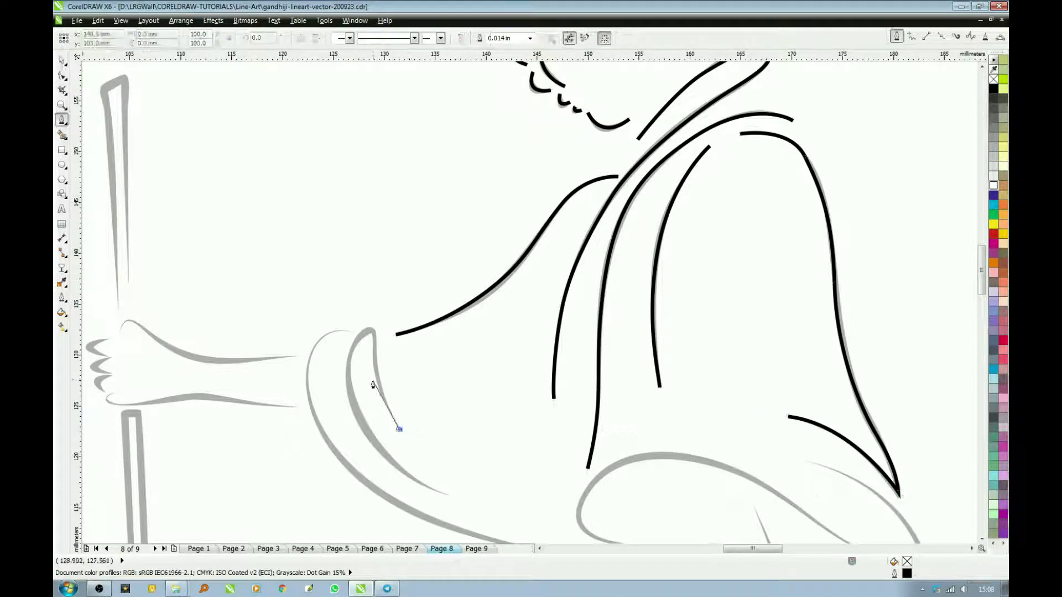
{"action": "left_click_drag", "start_coordinate": [373, 375], "coordinate": [367, 327]}
{"action": "left_click_drag", "start_coordinate": [350, 388], "coordinate": [360, 434]}
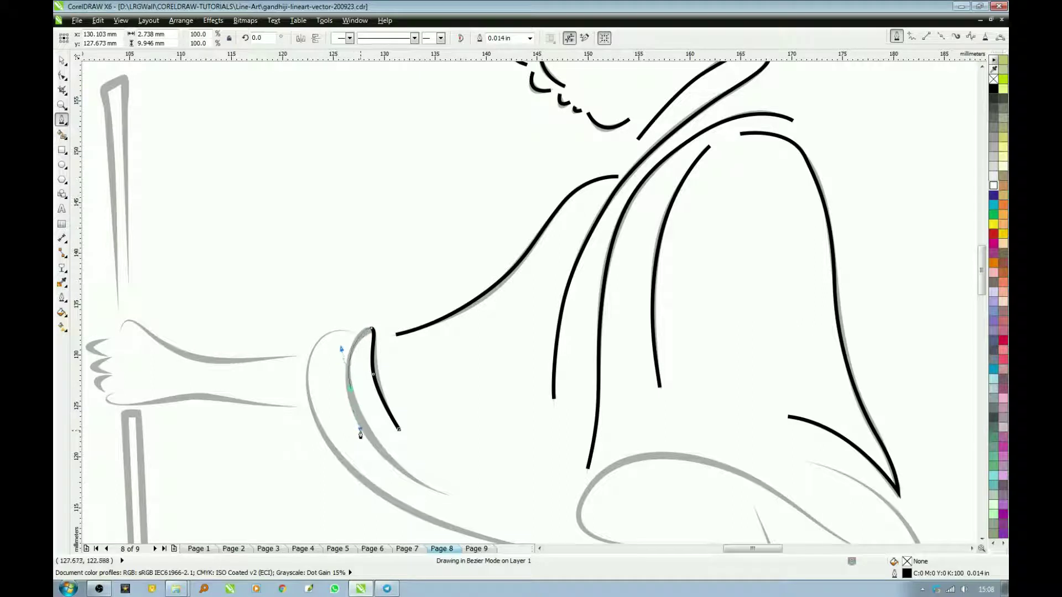
{"action": "left_click_drag", "start_coordinate": [448, 494], "coordinate": [502, 515]}
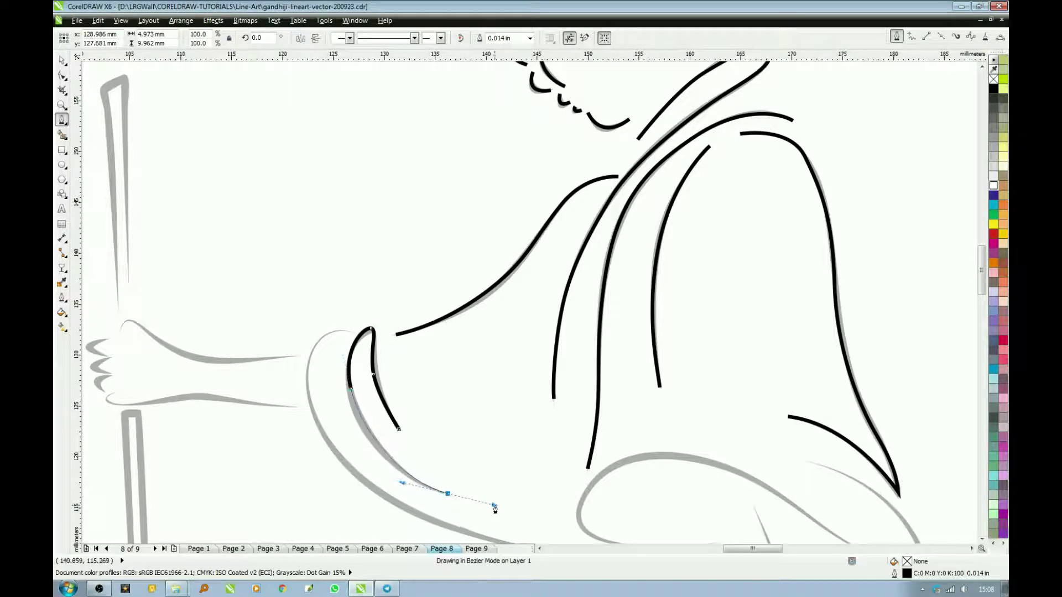
{"action": "key", "text": "space"}
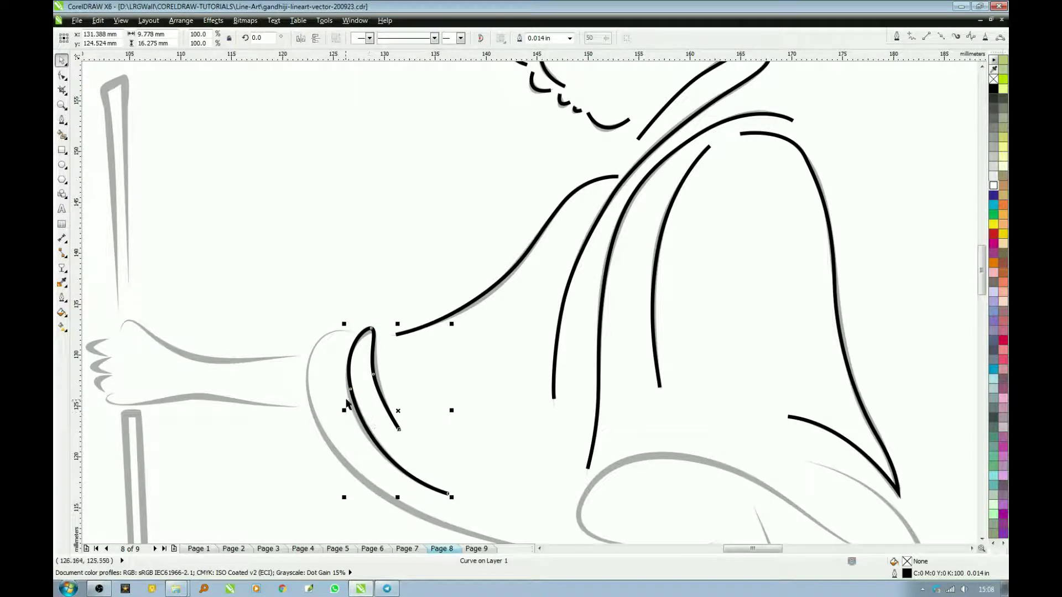
Step: Trace the sleeve's outer edge from the wrist down to the lower fold
{"action": "scroll", "coordinate": [476, 432], "scroll_direction": "down", "scroll_amount": 1}
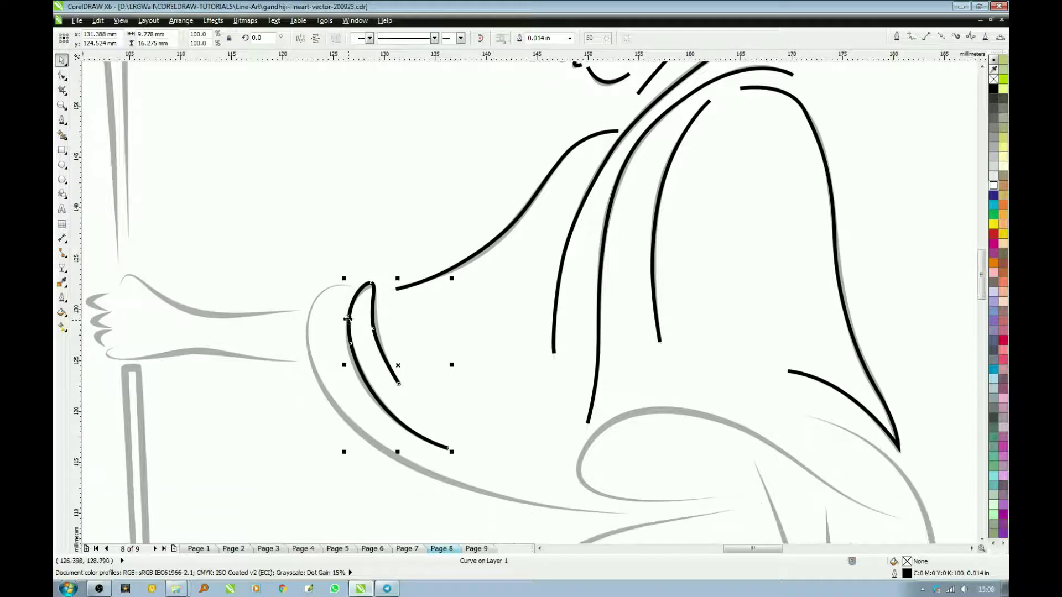
{"action": "key", "text": "space"}
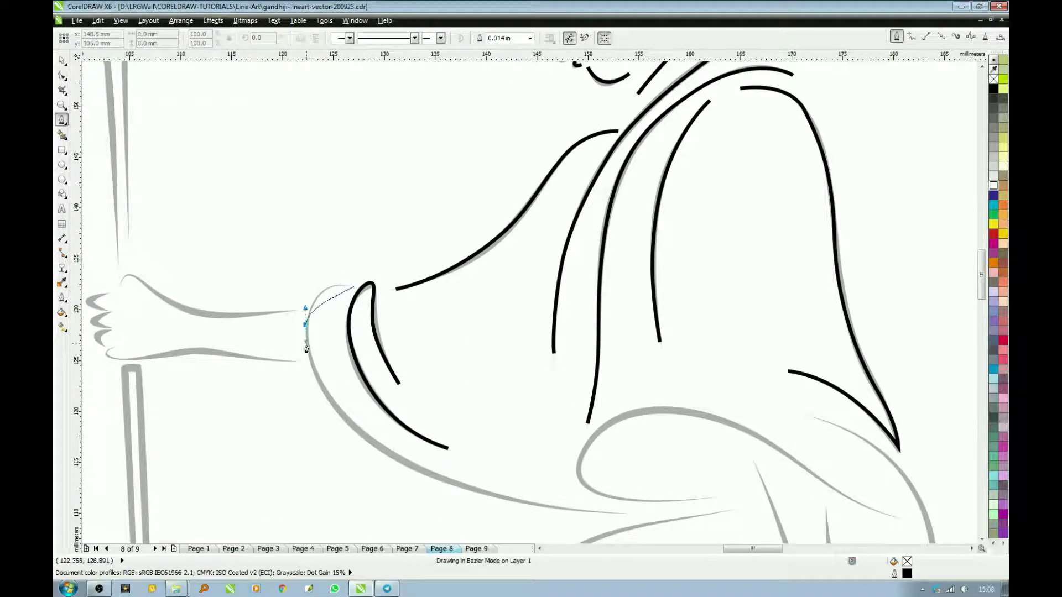
{"action": "left_click_drag", "start_coordinate": [306, 325], "coordinate": [304, 376]}
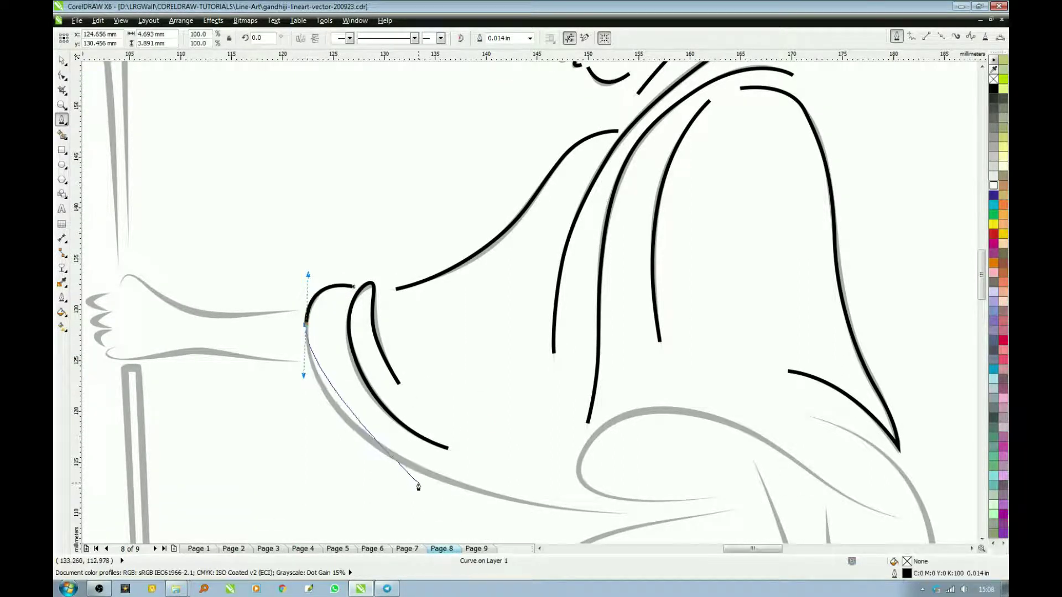
{"action": "left_click_drag", "start_coordinate": [419, 471], "coordinate": [480, 501]}
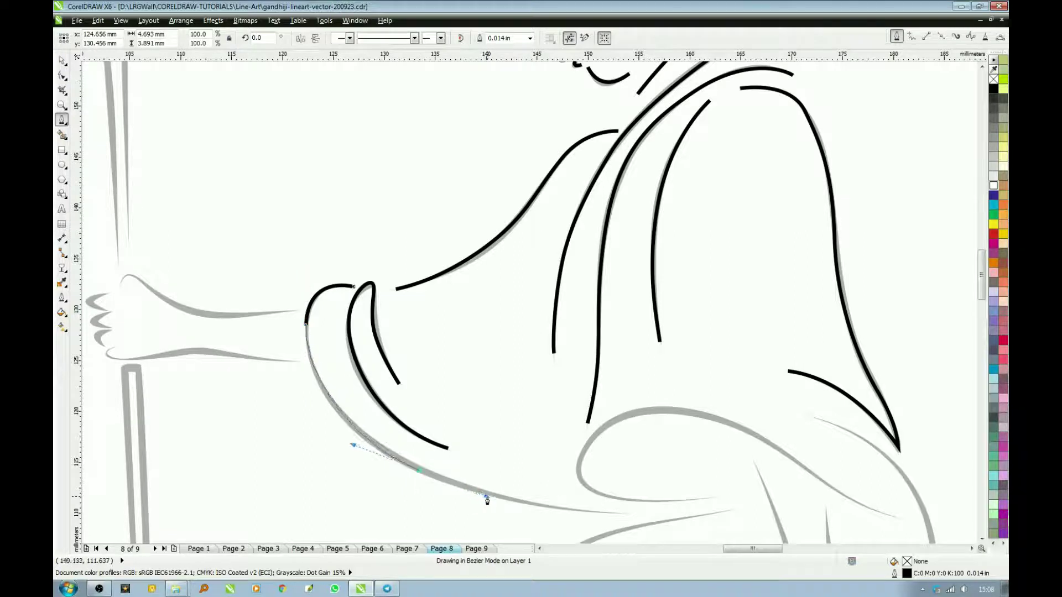
{"action": "left_click_drag", "start_coordinate": [626, 514], "coordinate": [679, 512]}
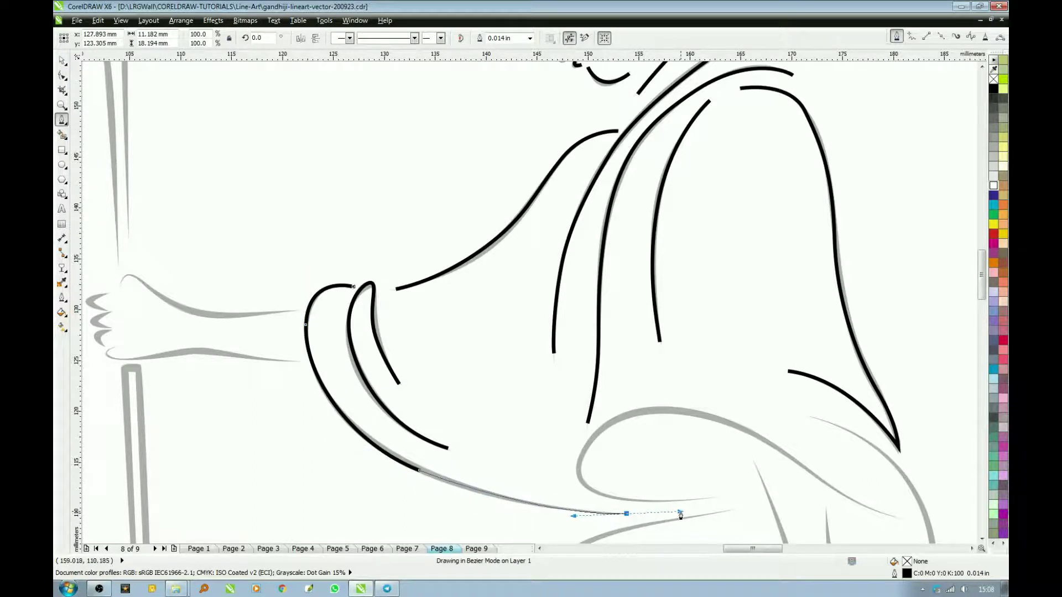
{"action": "key", "text": "space"}
Step: Trace the curled waist fold, looping left then sweeping right toward the hip
{"action": "scroll", "coordinate": [743, 503], "scroll_direction": "down", "scroll_amount": 3}
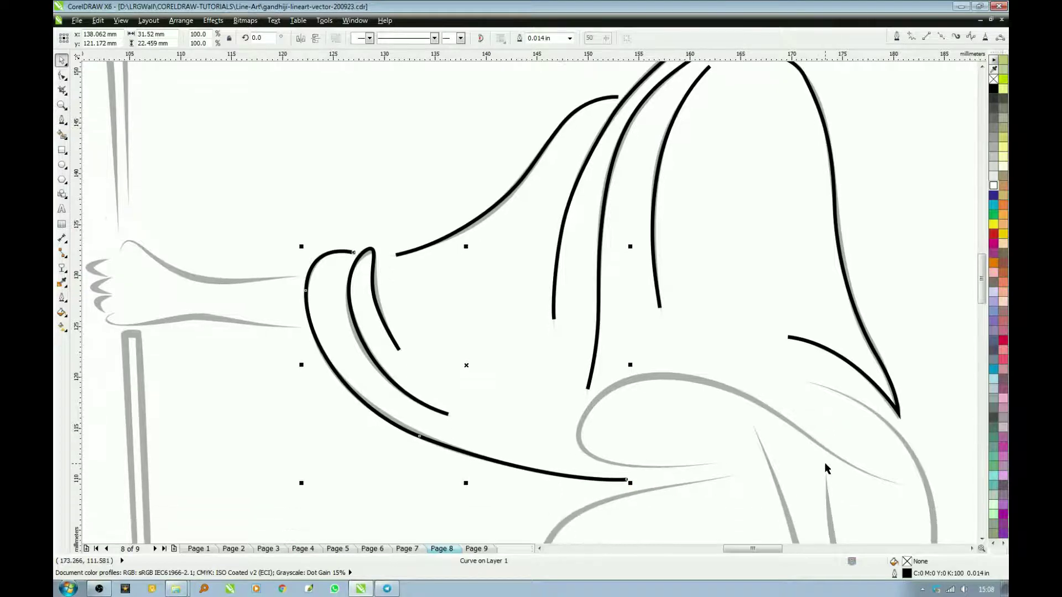
{"action": "key", "text": "space"}
{"action": "left_click", "coordinate": [718, 373]}
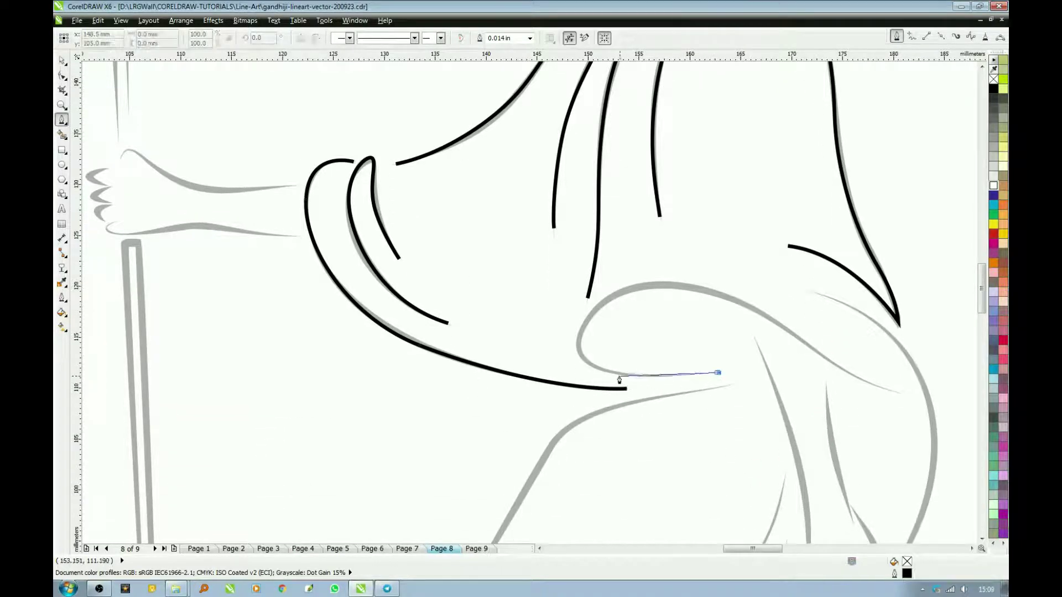
{"action": "left_click_drag", "start_coordinate": [579, 363], "coordinate": [557, 348]}
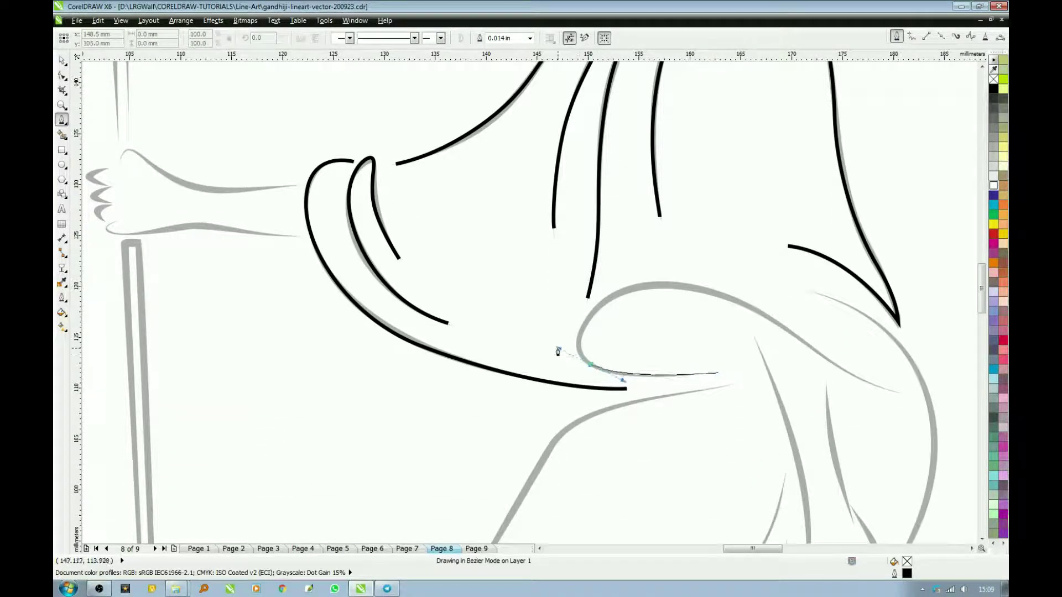
{"action": "left_click_drag", "start_coordinate": [629, 296], "coordinate": [687, 281]}
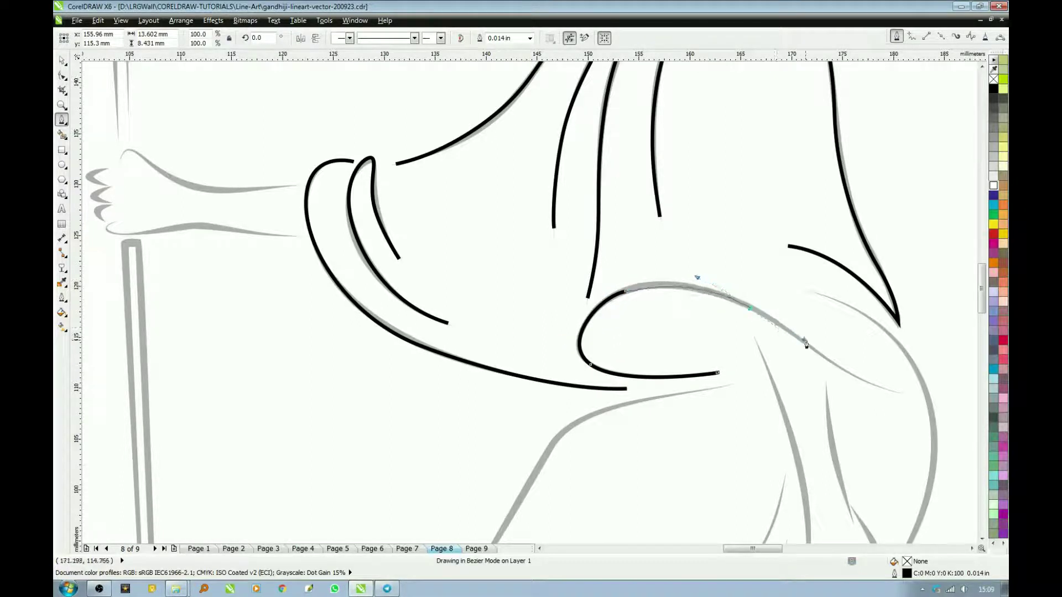
{"action": "left_click_drag", "start_coordinate": [811, 342], "coordinate": [813, 343]}
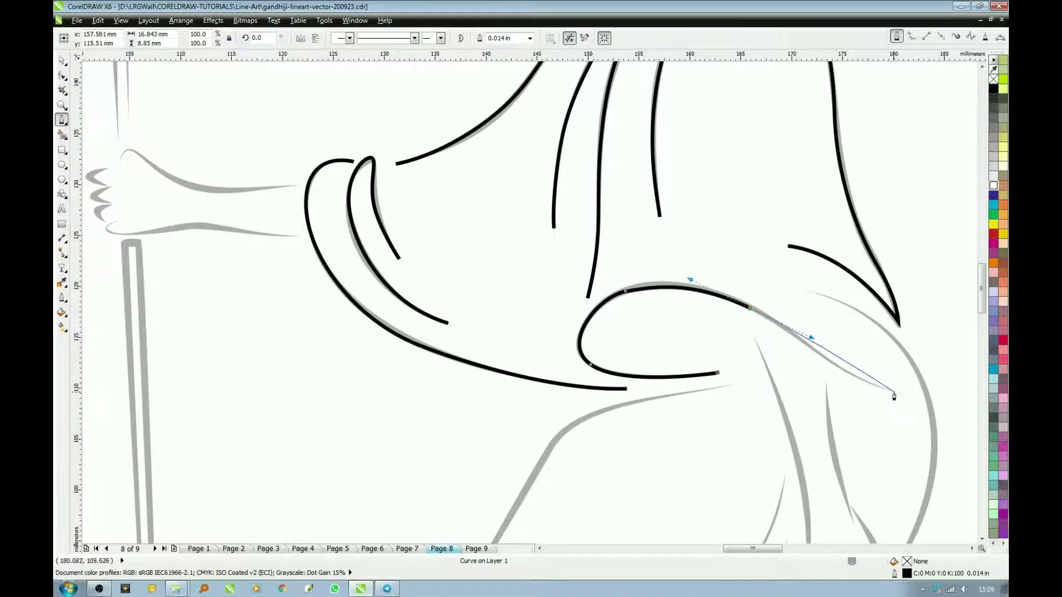
{"action": "left_click_drag", "start_coordinate": [894, 391], "coordinate": [942, 406]}
{"action": "key", "text": "space"}
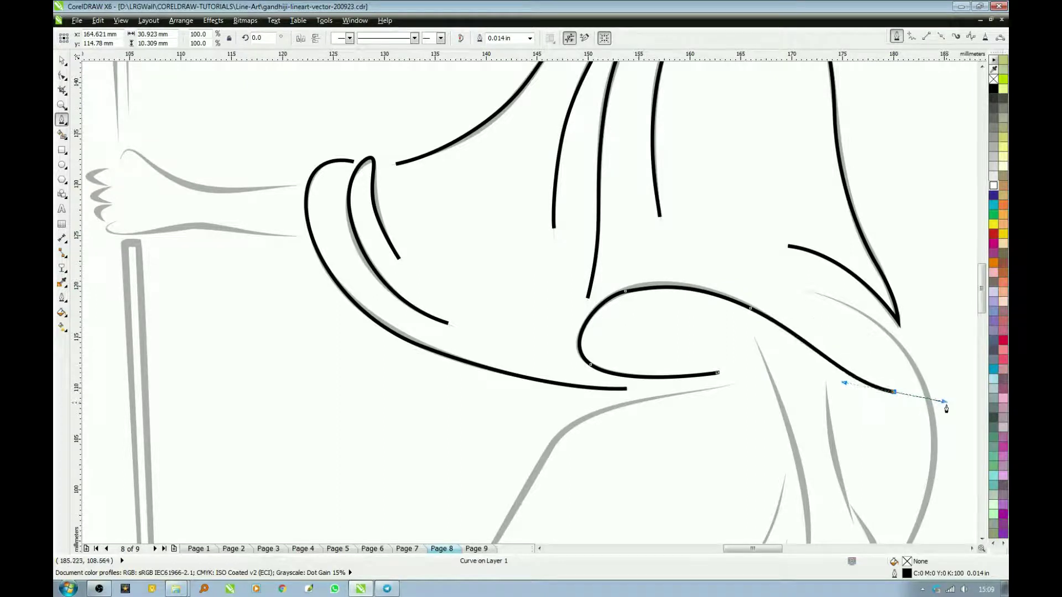
{"action": "scroll", "coordinate": [735, 404], "scroll_direction": "down", "scroll_amount": 2}
Step: Trace the lower garment's long left contour as a black Bezier curve
{"action": "scroll", "coordinate": [764, 415], "scroll_direction": "down", "scroll_amount": 2}
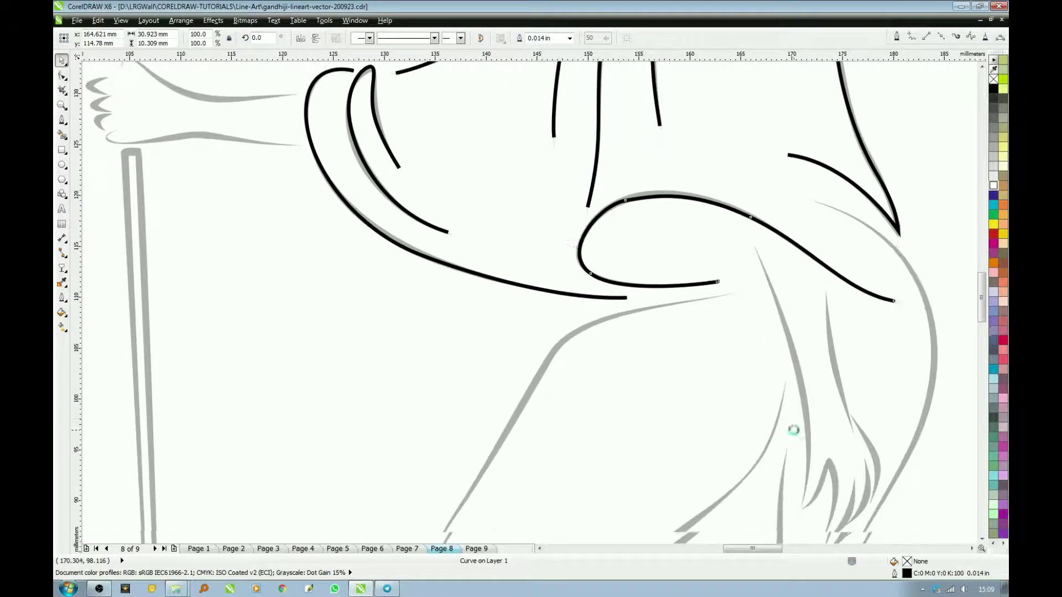
{"action": "scroll", "coordinate": [793, 430], "scroll_direction": "down", "scroll_amount": 4}
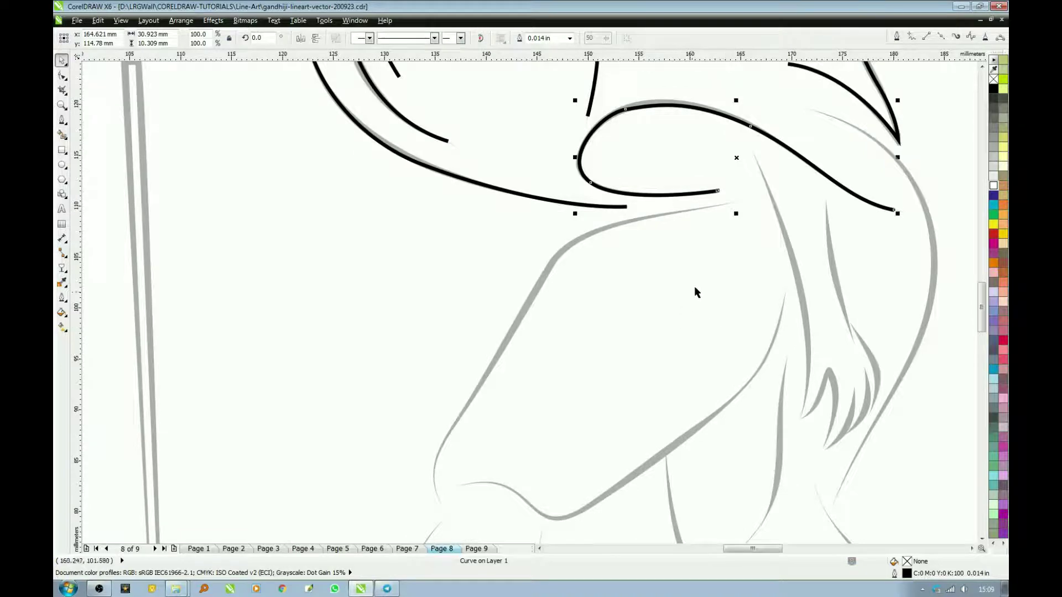
{"action": "key", "text": "space"}
{"action": "left_click", "coordinate": [736, 201]}
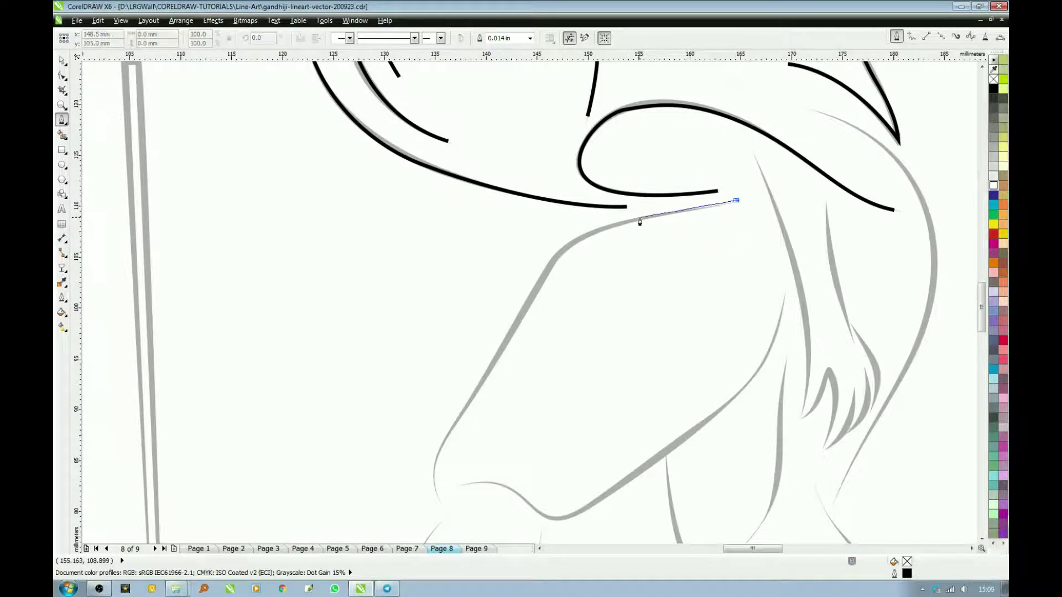
{"action": "left_click_drag", "start_coordinate": [638, 218], "coordinate": [589, 229]}
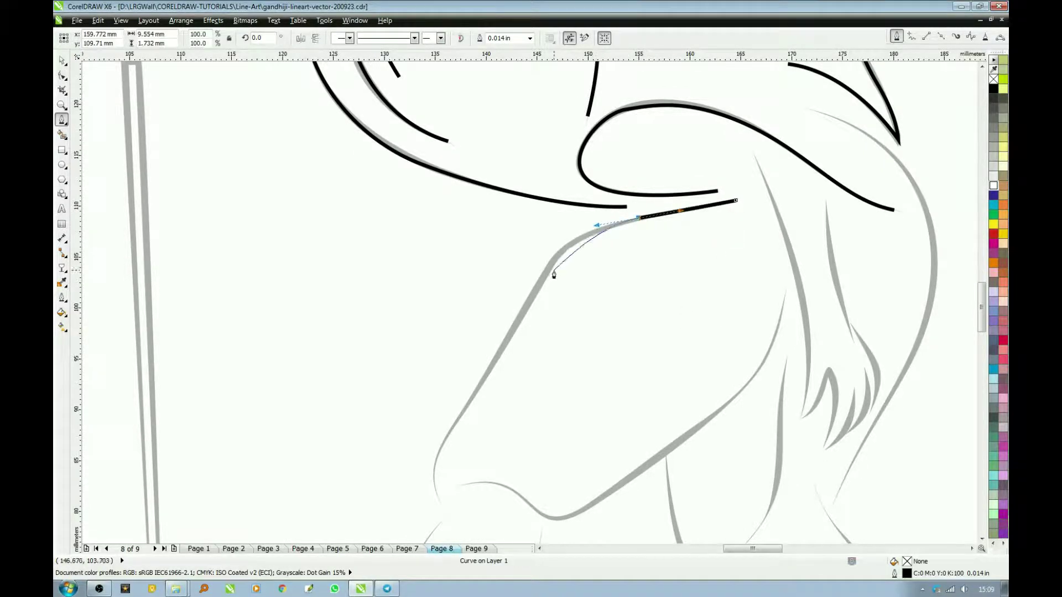
{"action": "left_click_drag", "start_coordinate": [543, 284], "coordinate": [519, 334]}
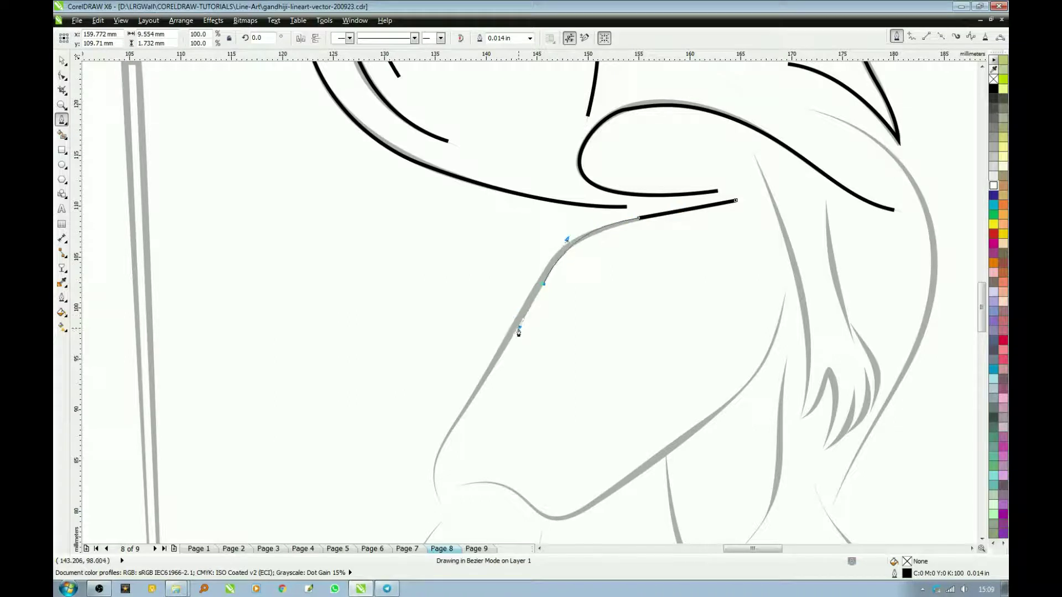
{"action": "left_click_drag", "start_coordinate": [461, 419], "coordinate": [451, 434]}
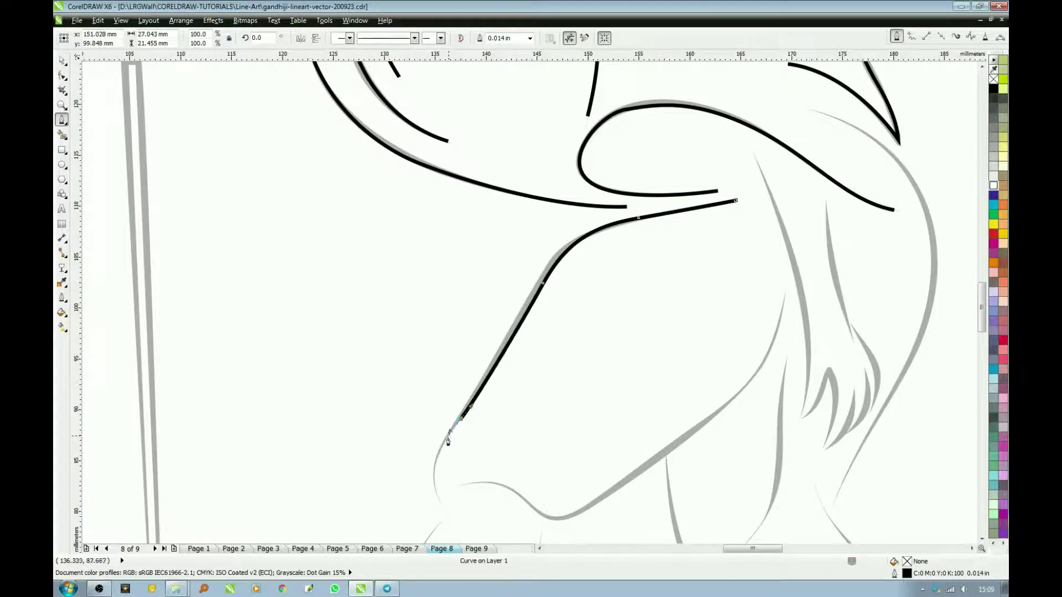
{"action": "left_click_drag", "start_coordinate": [438, 501], "coordinate": [456, 530]}
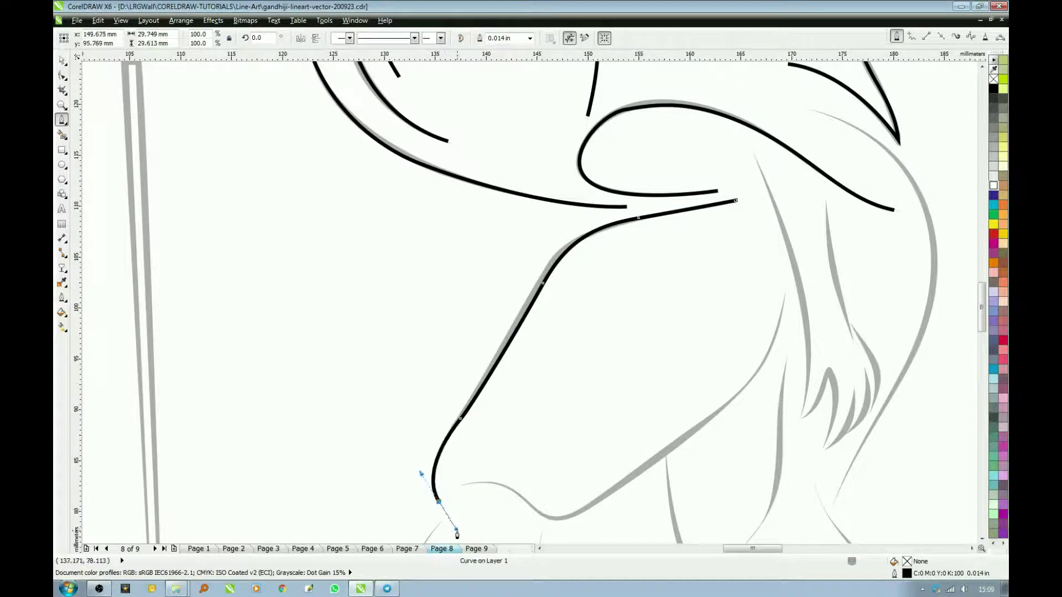
{"action": "key", "text": "space"}
Step: Zoom into the lower right and trace the garment's right outer contour
{"action": "scroll", "coordinate": [639, 376], "scroll_direction": "down", "scroll_amount": 2}
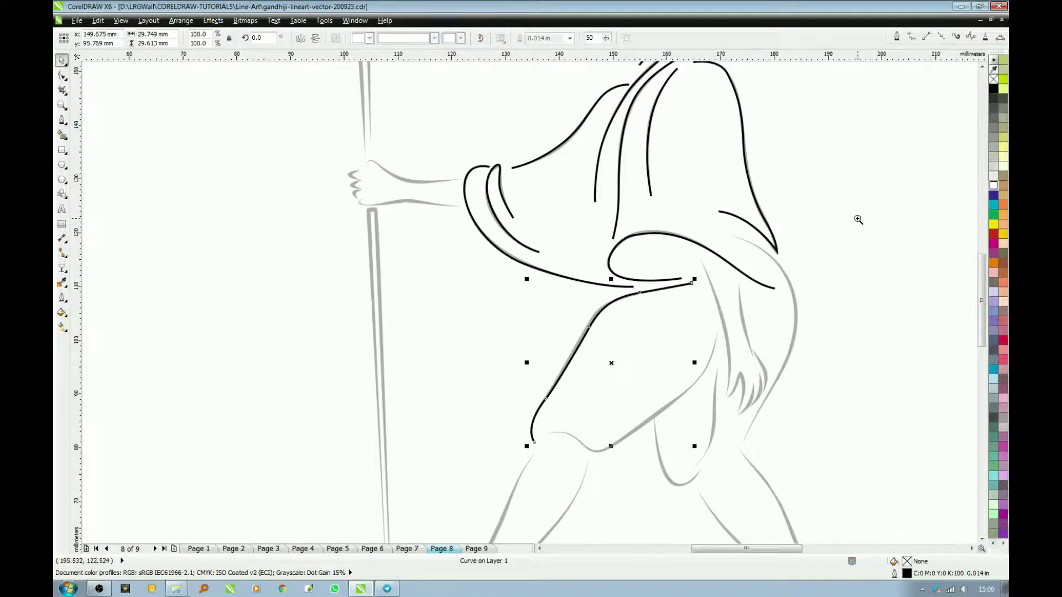
{"action": "key", "text": "F2"}
{"action": "left_click_drag", "start_coordinate": [858, 221], "coordinate": [635, 486]}
{"action": "key", "text": "space"}
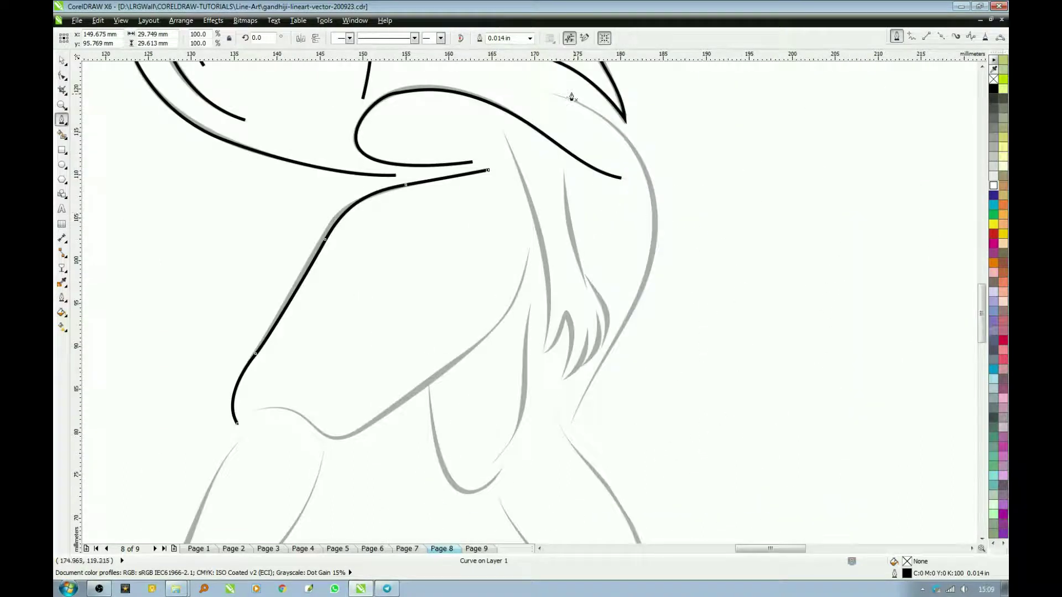
{"action": "left_click", "coordinate": [548, 95]}
{"action": "left_click_drag", "start_coordinate": [651, 189], "coordinate": [658, 260]}
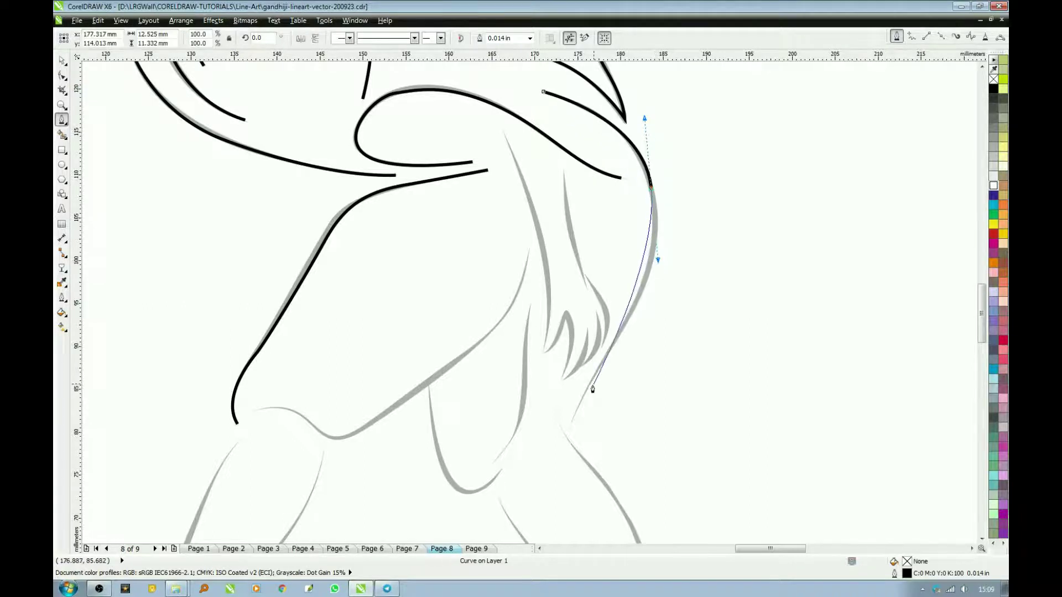
{"action": "left_click_drag", "start_coordinate": [619, 331], "coordinate": [604, 361]}
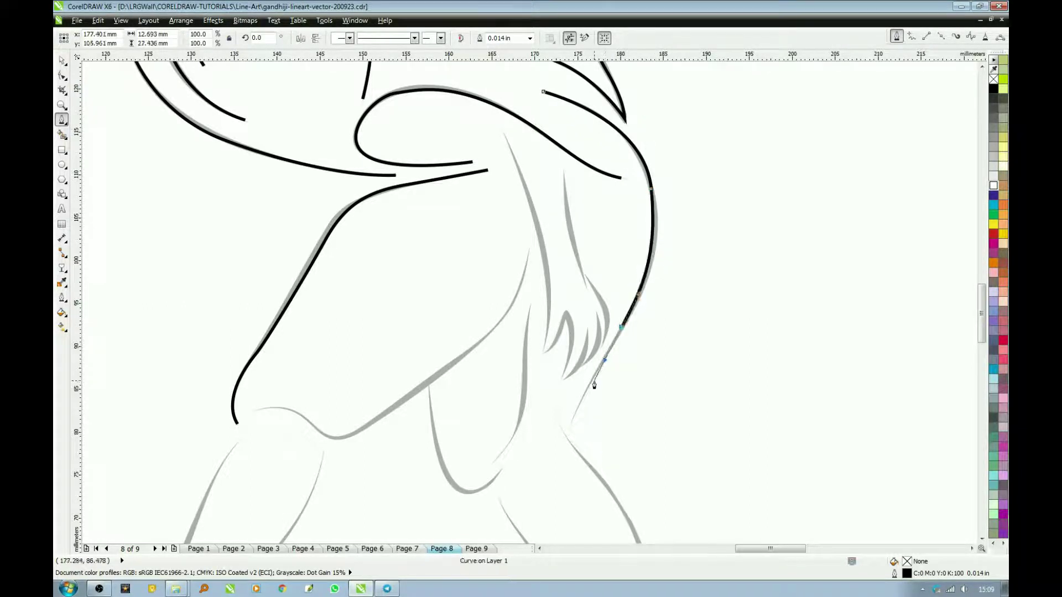
{"action": "left_click_drag", "start_coordinate": [573, 422], "coordinate": [570, 432]}
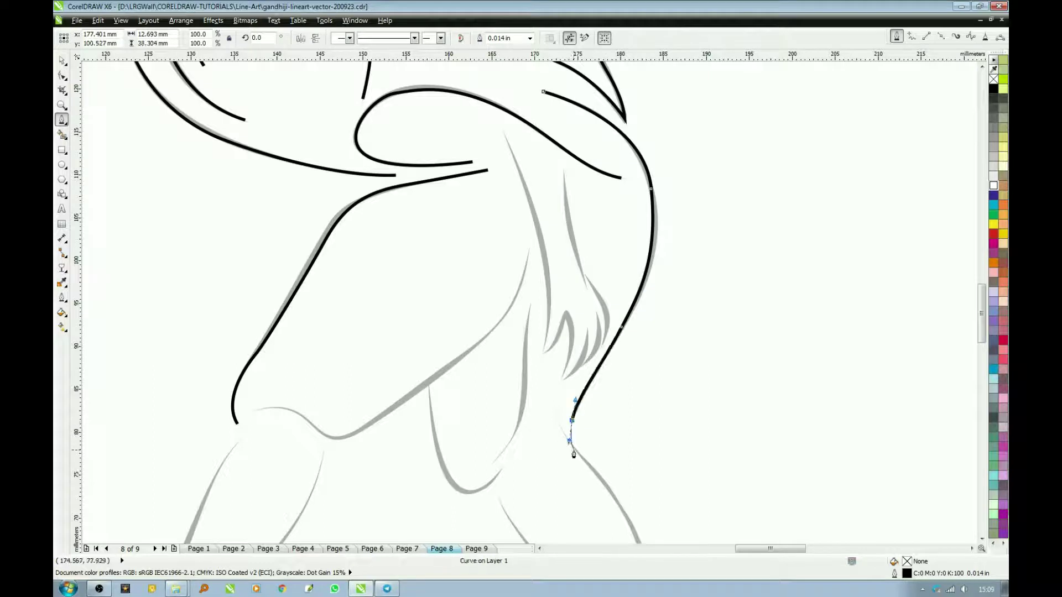
{"action": "key", "text": "space"}
{"action": "key", "text": "space"}
Step: Trace the central fold line and a second fold line beside it
{"action": "left_click", "coordinate": [500, 129]}
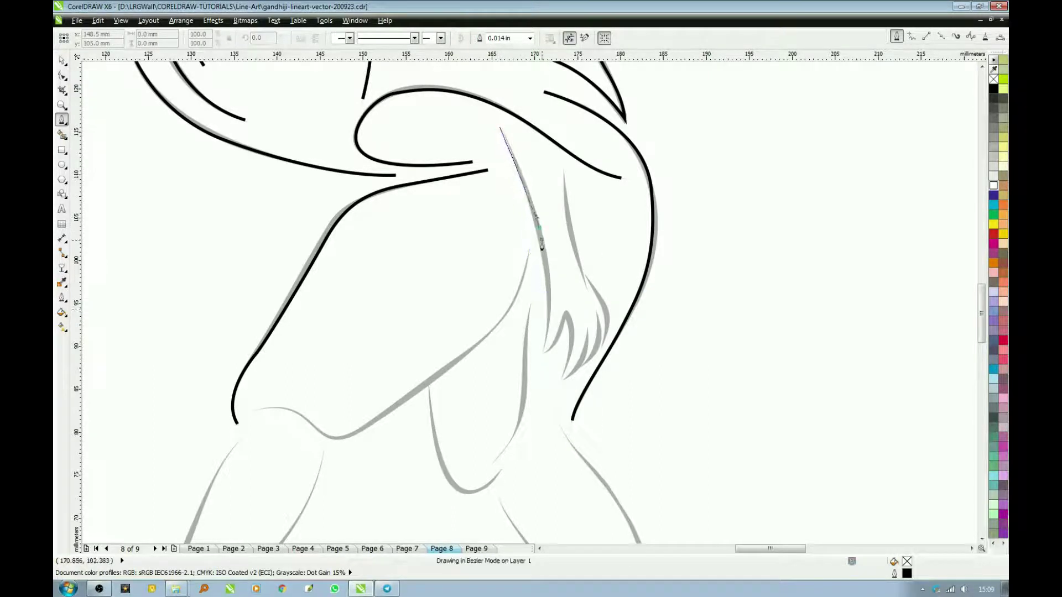
{"action": "left_click_drag", "start_coordinate": [538, 225], "coordinate": [545, 268]}
{"action": "left_click_drag", "start_coordinate": [543, 346], "coordinate": [535, 388]}
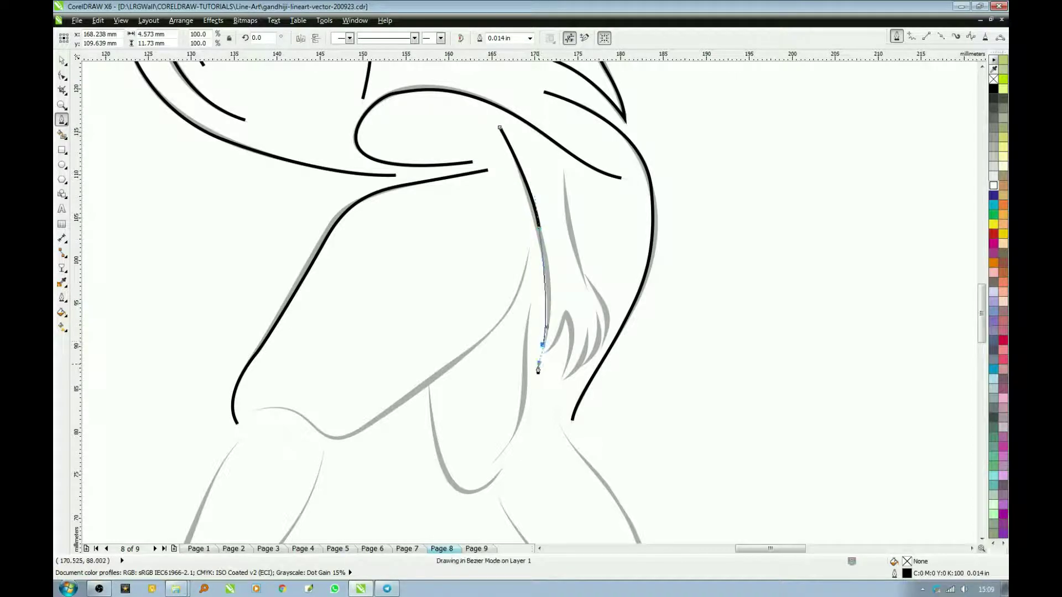
{"action": "key", "text": "space"}
{"action": "key", "text": "space"}
{"action": "left_click", "coordinate": [563, 167]}
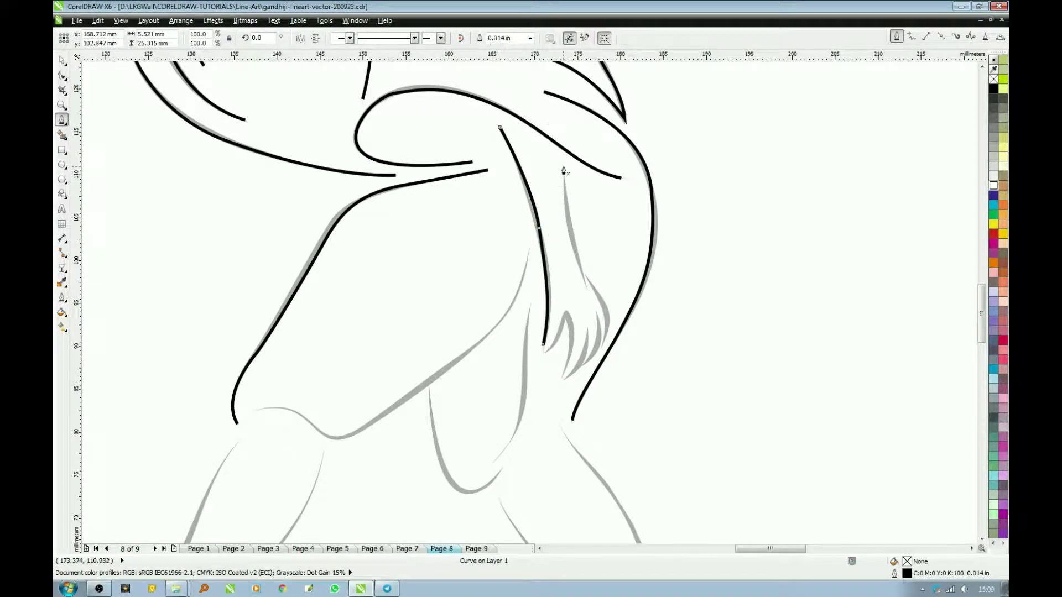
{"action": "left_click_drag", "start_coordinate": [580, 273], "coordinate": [602, 329]}
{"action": "key", "text": "space"}
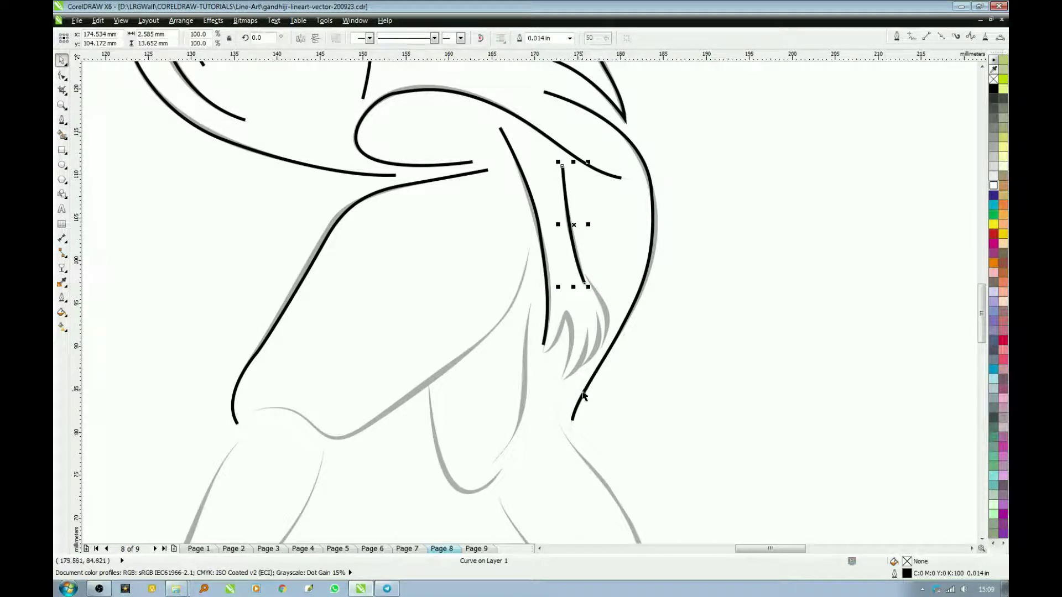
Step: Trace the first finger curve along its grey reference line
{"action": "scroll", "coordinate": [584, 396], "scroll_direction": "up", "scroll_amount": 1}
{"action": "scroll", "coordinate": [567, 307], "scroll_direction": "up", "scroll_amount": 1}
{"action": "scroll", "coordinate": [632, 332], "scroll_direction": "up", "scroll_amount": 2}
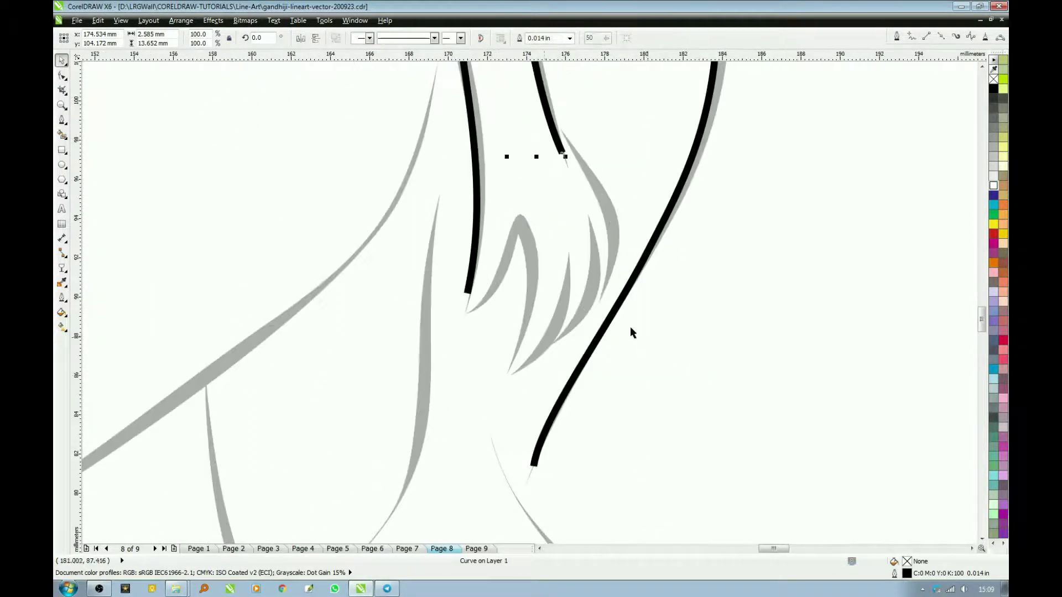
{"action": "key", "text": "space"}
{"action": "left_click", "coordinate": [564, 134]}
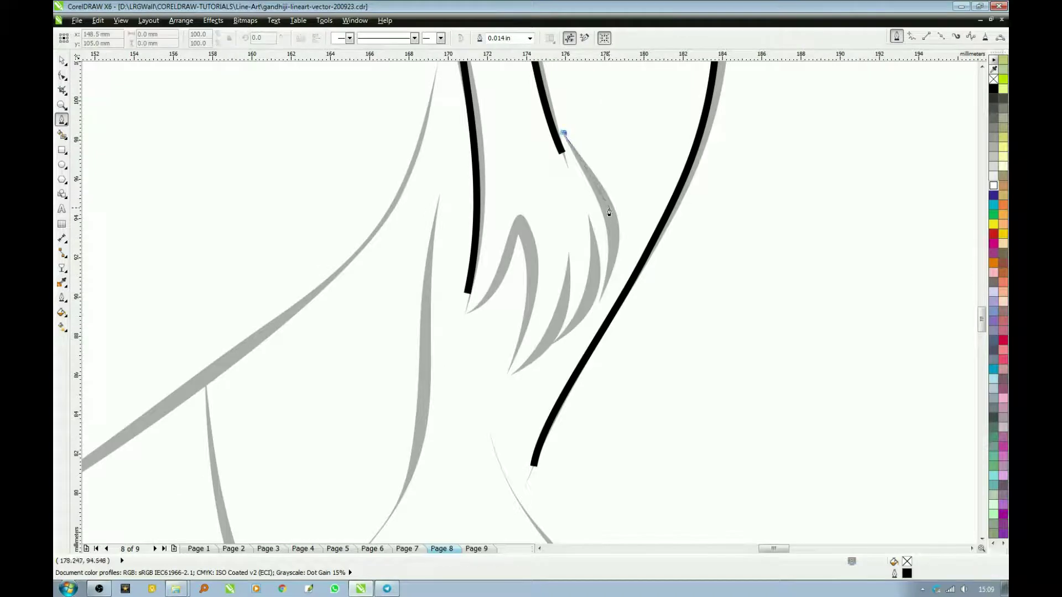
{"action": "left_click_drag", "start_coordinate": [617, 224], "coordinate": [616, 226]}
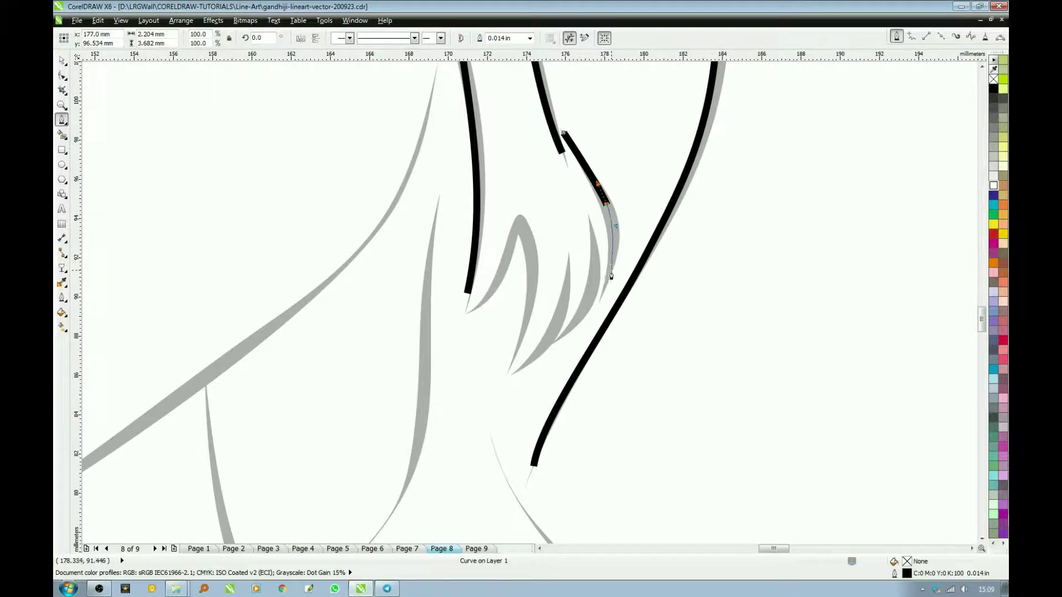
{"action": "left_click_drag", "start_coordinate": [602, 295], "coordinate": [594, 315]}
{"action": "key", "text": "Escape"}
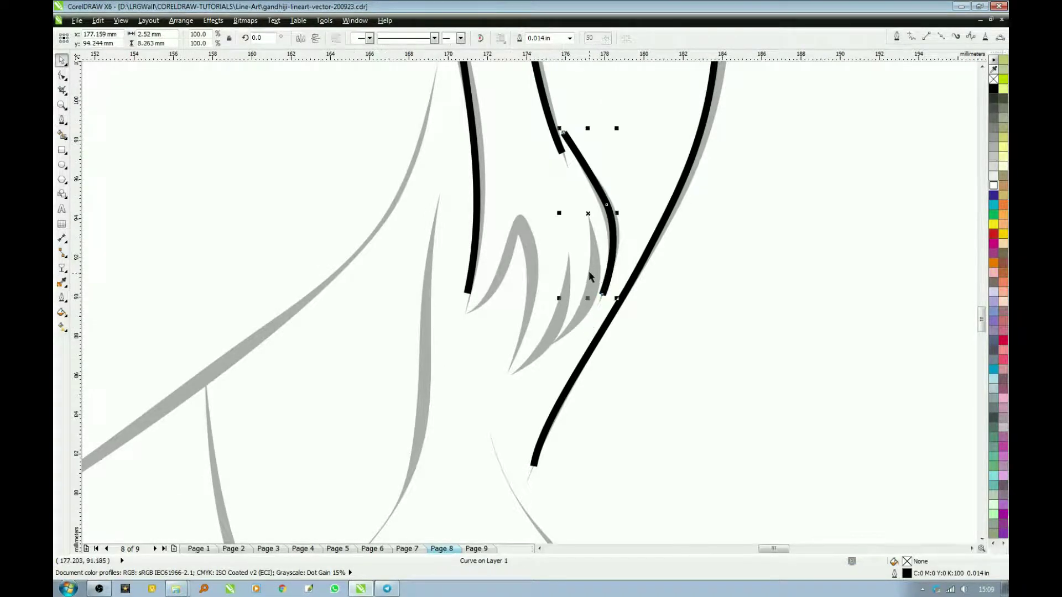
Step: Trace two more finger curves down to their tips
{"action": "left_click", "coordinate": [587, 217]}
{"action": "left_click_drag", "start_coordinate": [592, 290], "coordinate": [551, 349]}
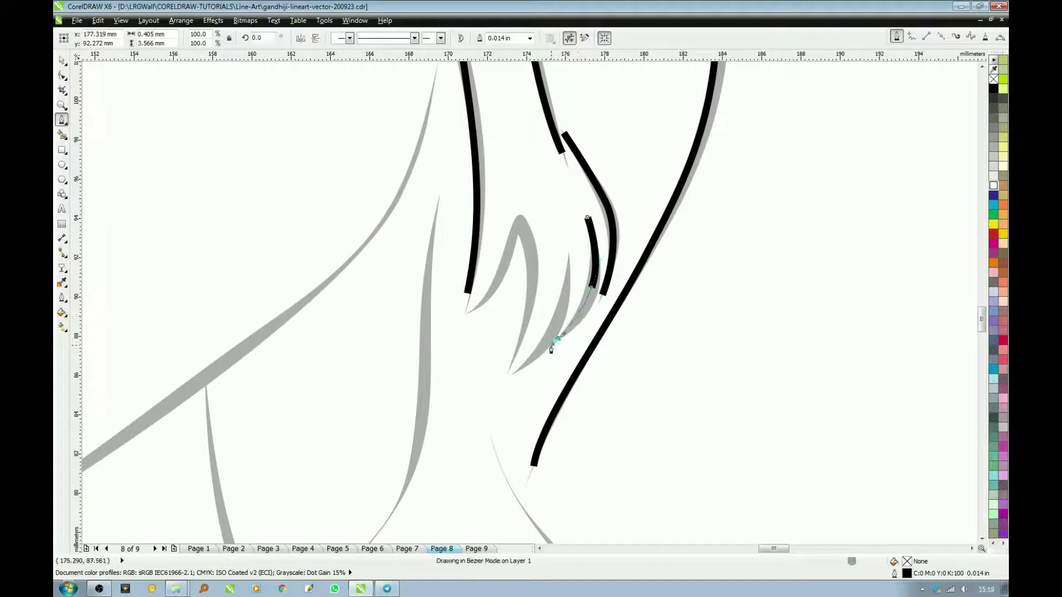
{"action": "key", "text": "space"}
{"action": "key", "text": "space"}
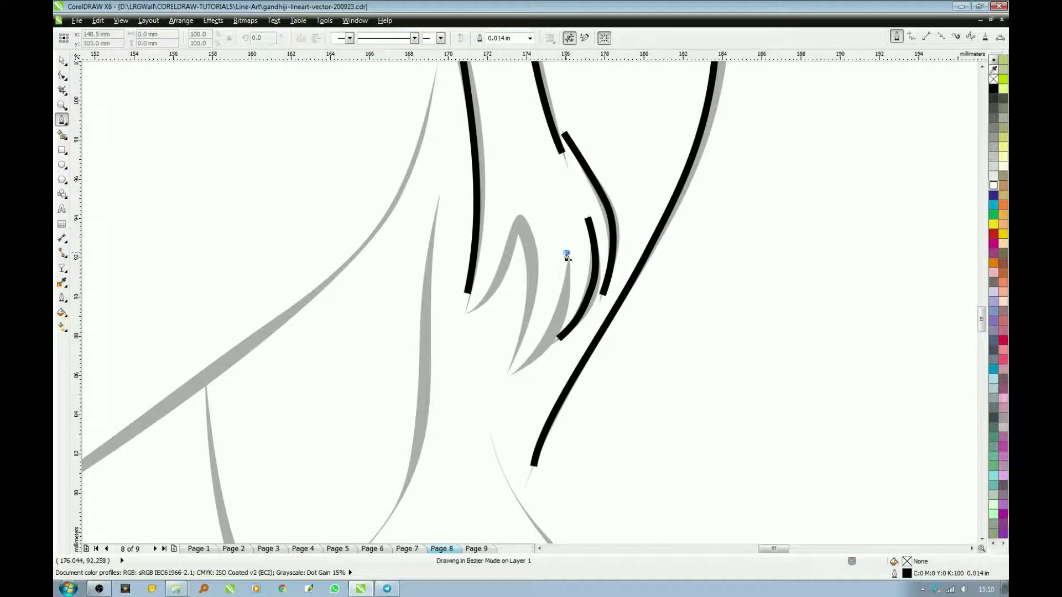
{"action": "left_click", "coordinate": [566, 253]}
{"action": "left_click_drag", "start_coordinate": [514, 370], "coordinate": [452, 412]}
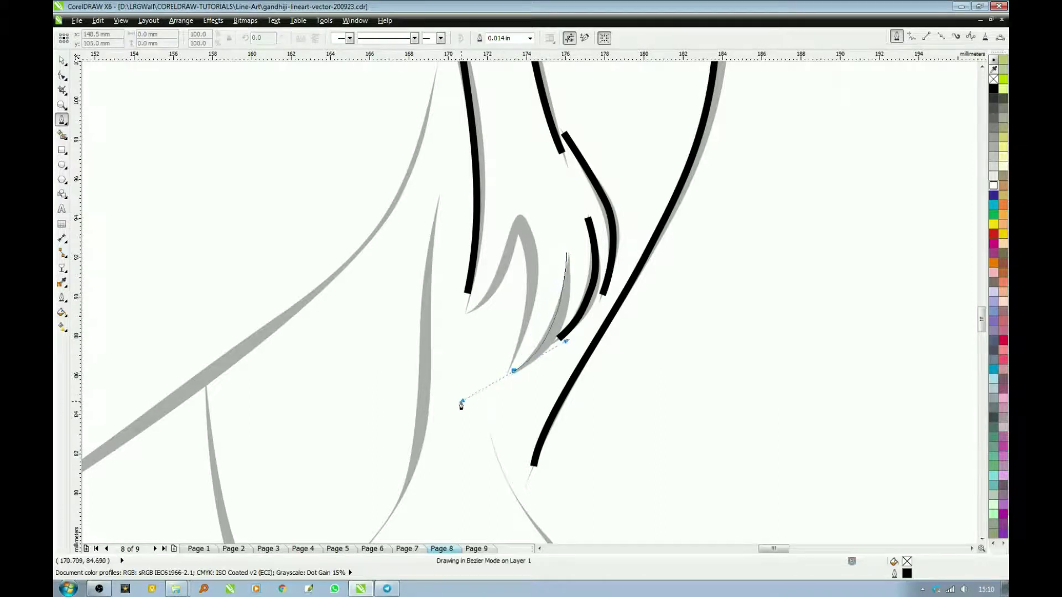
{"action": "key", "text": "space"}
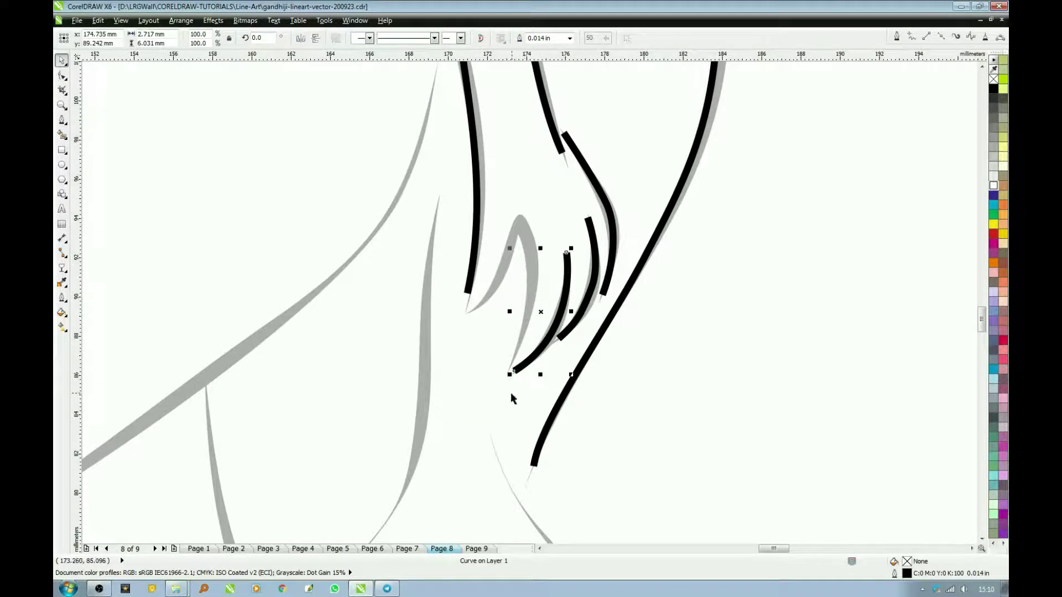
Step: Trace a stroke up the finger's side and carry it on leftward
{"action": "key", "text": "space"}
{"action": "left_click", "coordinate": [509, 372]}
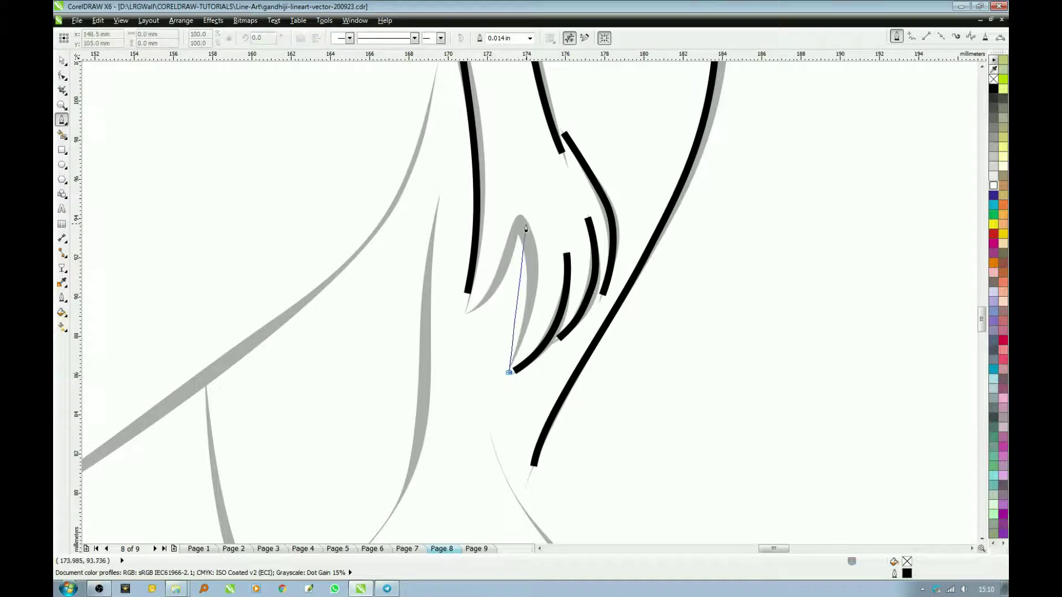
{"action": "left_click_drag", "start_coordinate": [531, 287], "coordinate": [530, 252]}
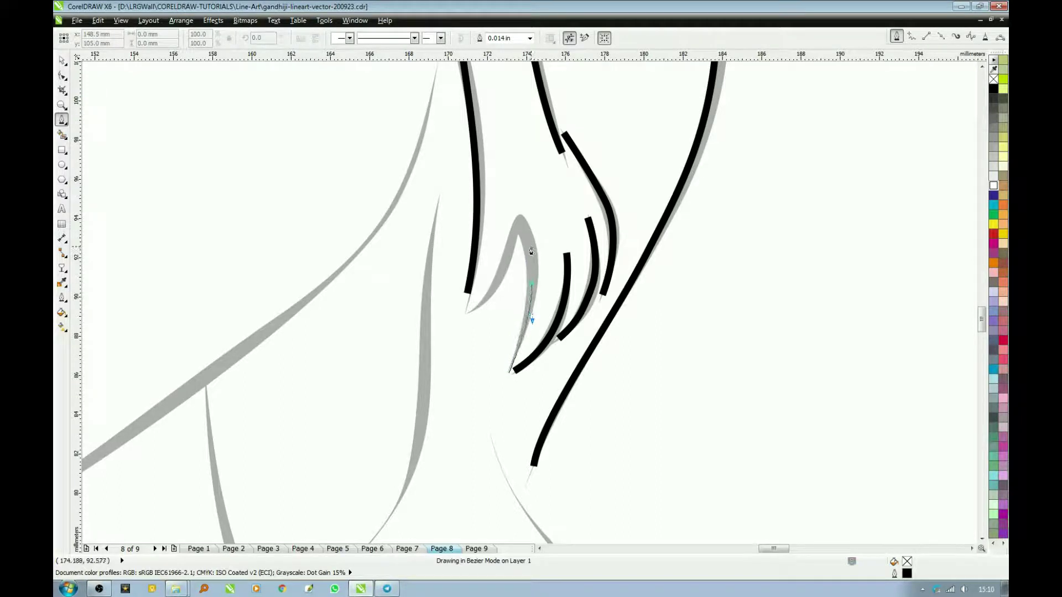
{"action": "left_click", "coordinate": [520, 225]}
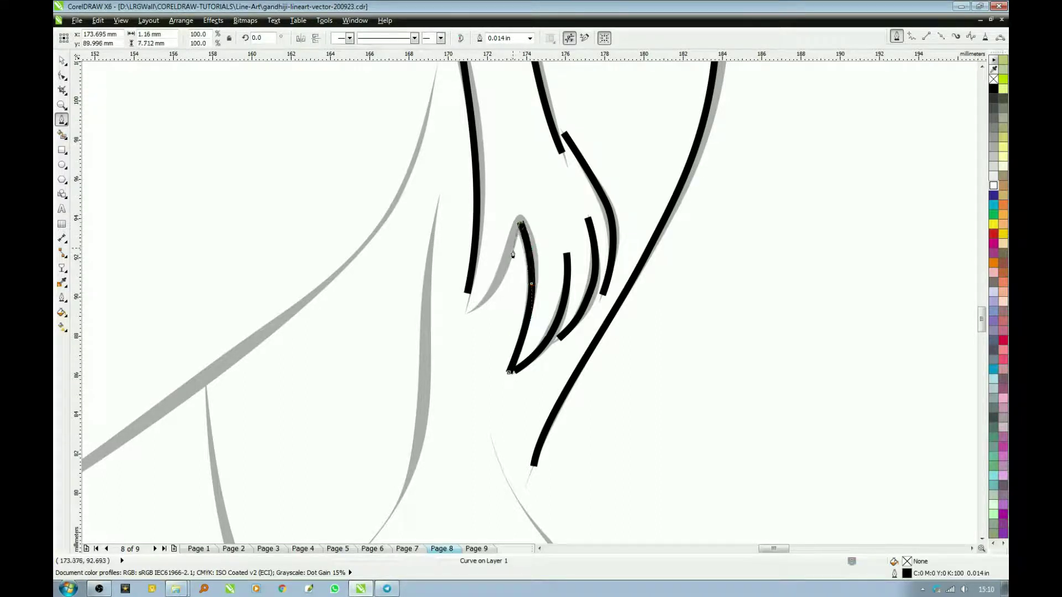
{"action": "left_click_drag", "start_coordinate": [498, 278], "coordinate": [453, 319]}
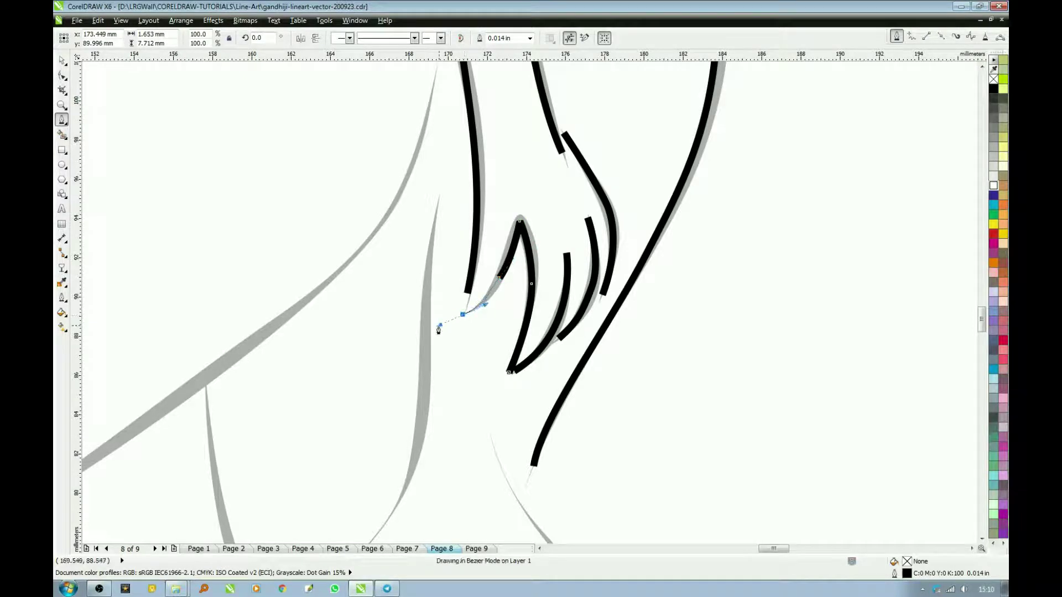
{"action": "key", "text": "space"}
{"action": "key", "text": "F10"}
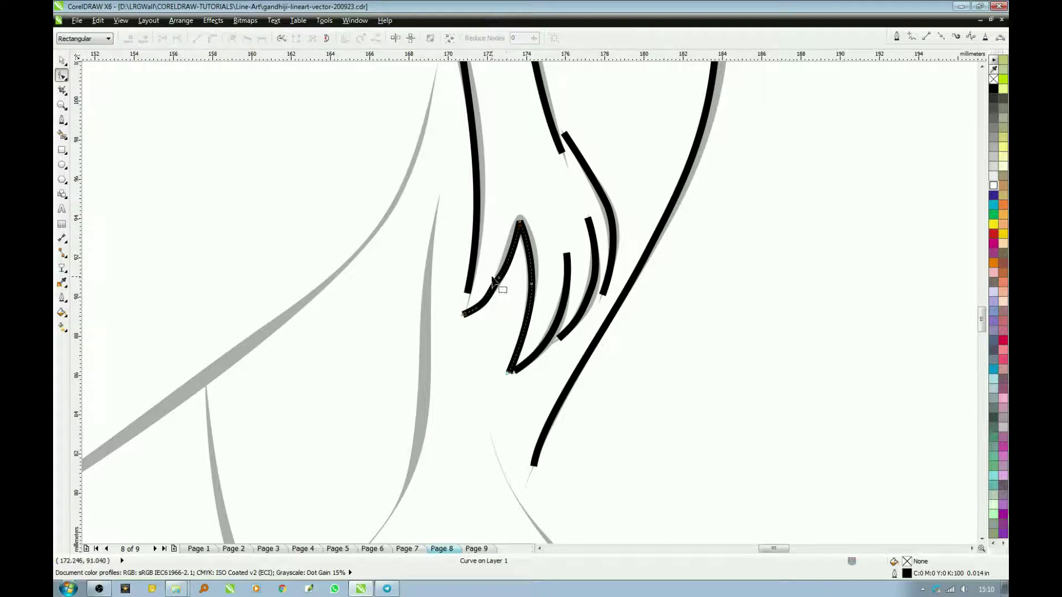
Step: Zoom out and trace the inner arm line down toward the leg
{"action": "scroll", "coordinate": [505, 299], "scroll_direction": "down", "scroll_amount": 1}
{"action": "key", "text": "space"}
{"action": "scroll", "coordinate": [609, 371], "scroll_direction": "down", "scroll_amount": 1}
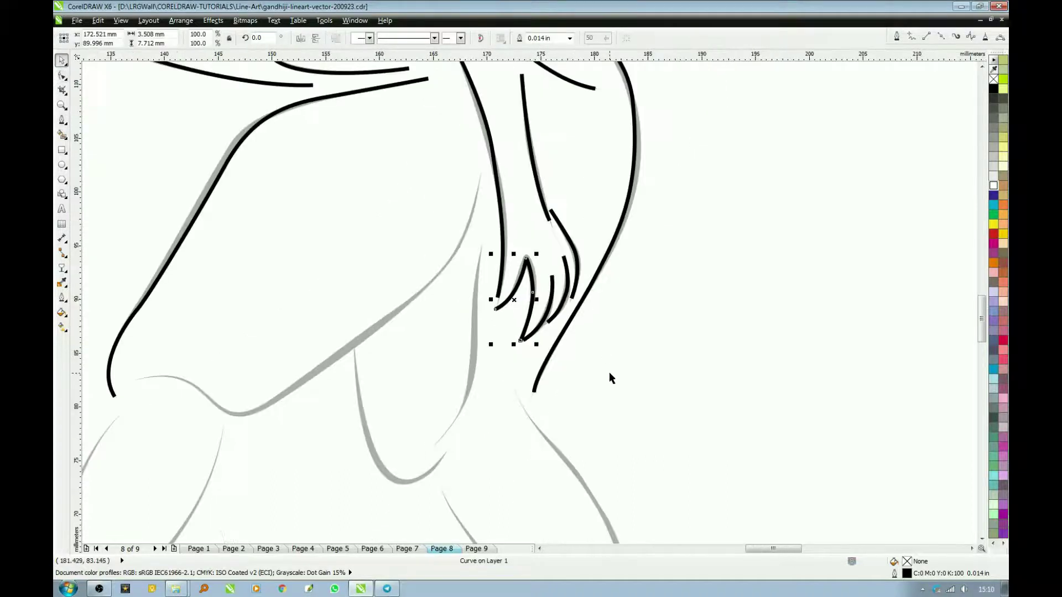
{"action": "key", "text": "Escape"}
{"action": "key", "text": "F10"}
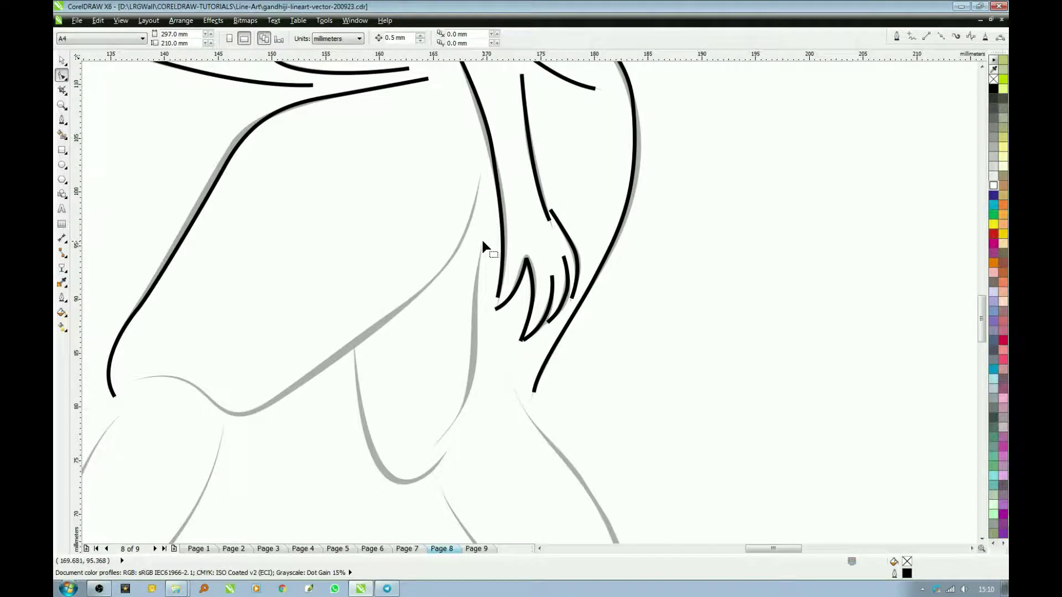
{"action": "key", "text": "F5"}
{"action": "left_click", "coordinate": [483, 241]}
{"action": "left_click", "coordinate": [475, 331]}
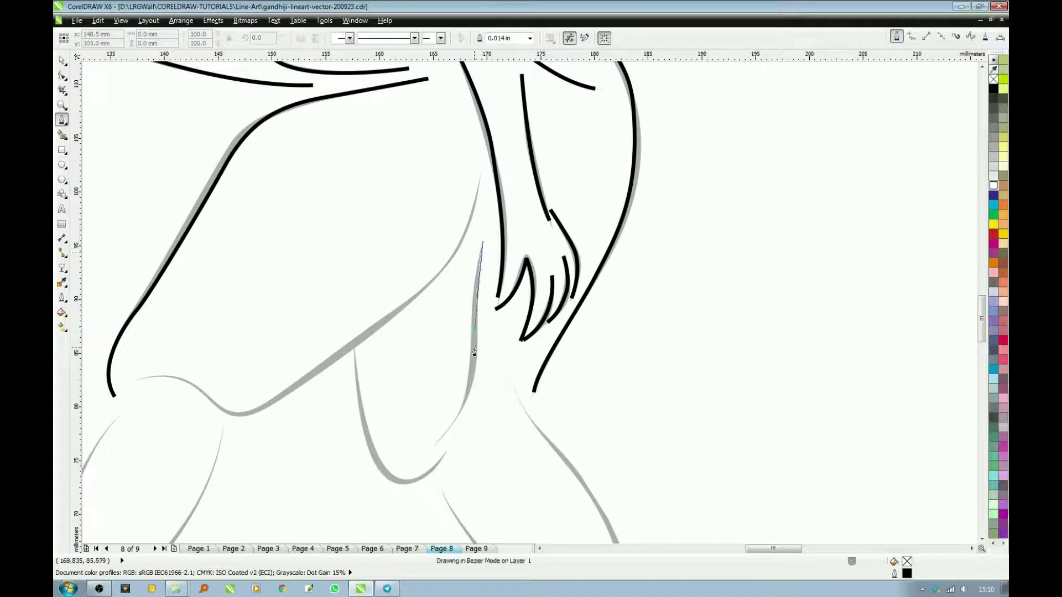
{"action": "key", "text": "space"}
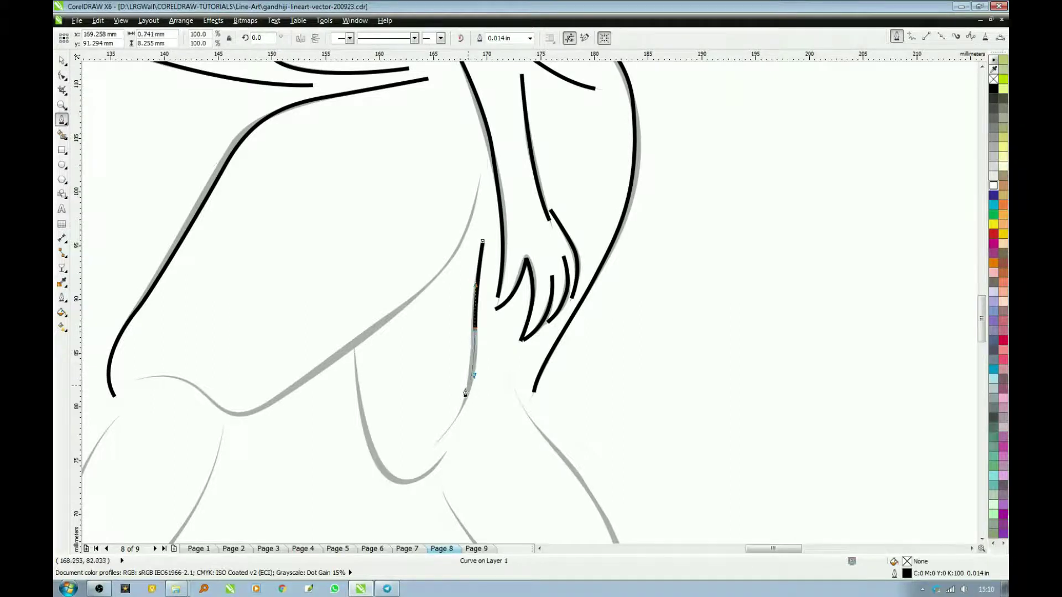
{"action": "left_click_drag", "start_coordinate": [442, 437], "coordinate": [440, 432]}
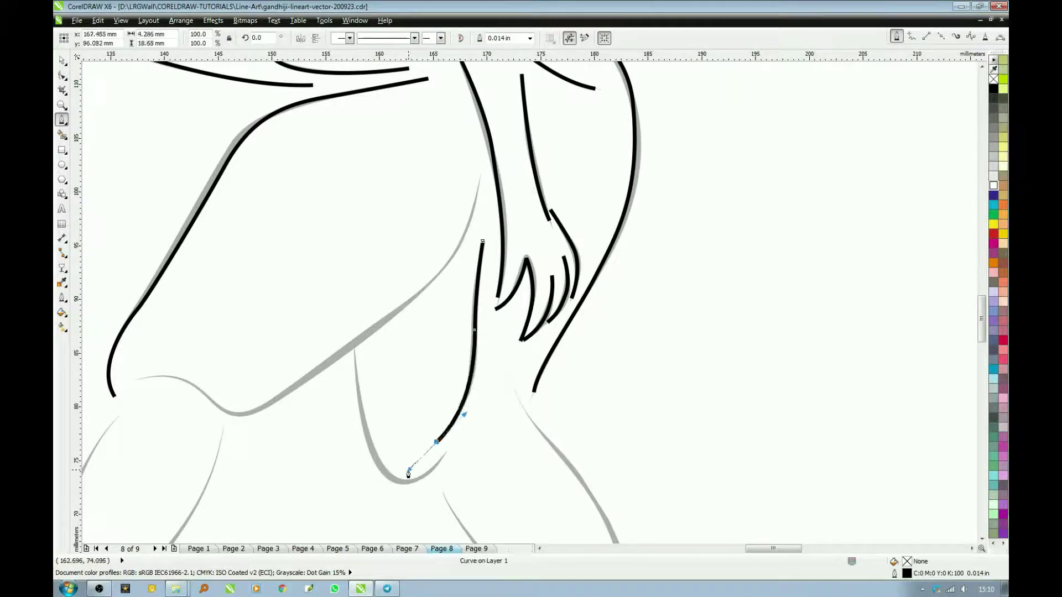
{"action": "key", "text": "space"}
{"action": "key", "text": "space"}
Step: Trace the cloth's long lower edge from the top down to the left side
{"action": "left_click", "coordinate": [480, 165]}
{"action": "left_click_drag", "start_coordinate": [442, 269], "coordinate": [406, 315]}
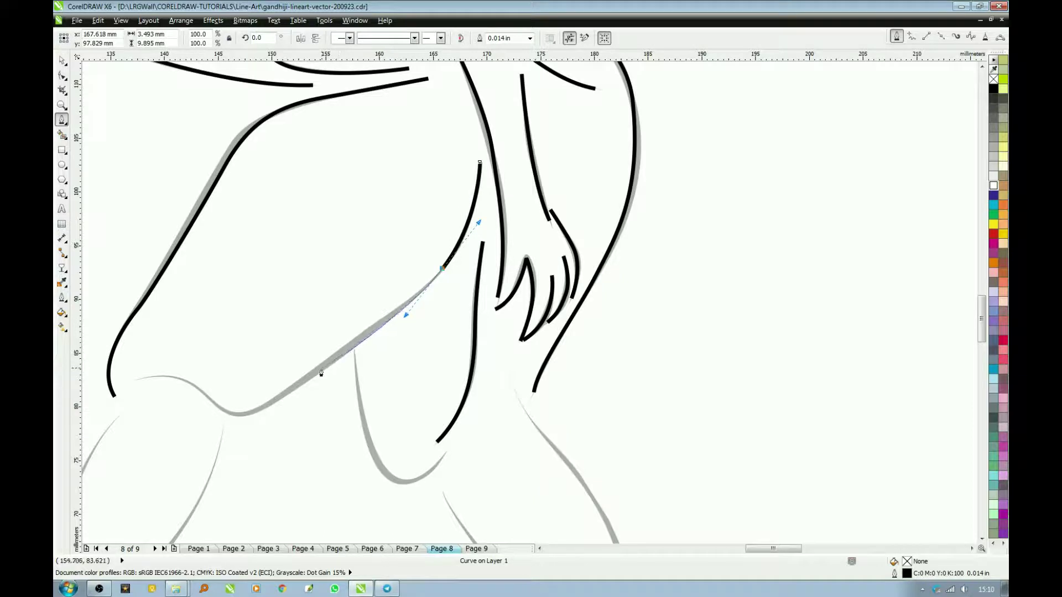
{"action": "mouse_move", "coordinate": [309, 382]}
{"action": "left_mouse_down"}
{"action": "mouse_move", "coordinate": [280, 399]}
{"action": "mouse_move", "coordinate": [205, 396]}
{"action": "left_mouse_up"}
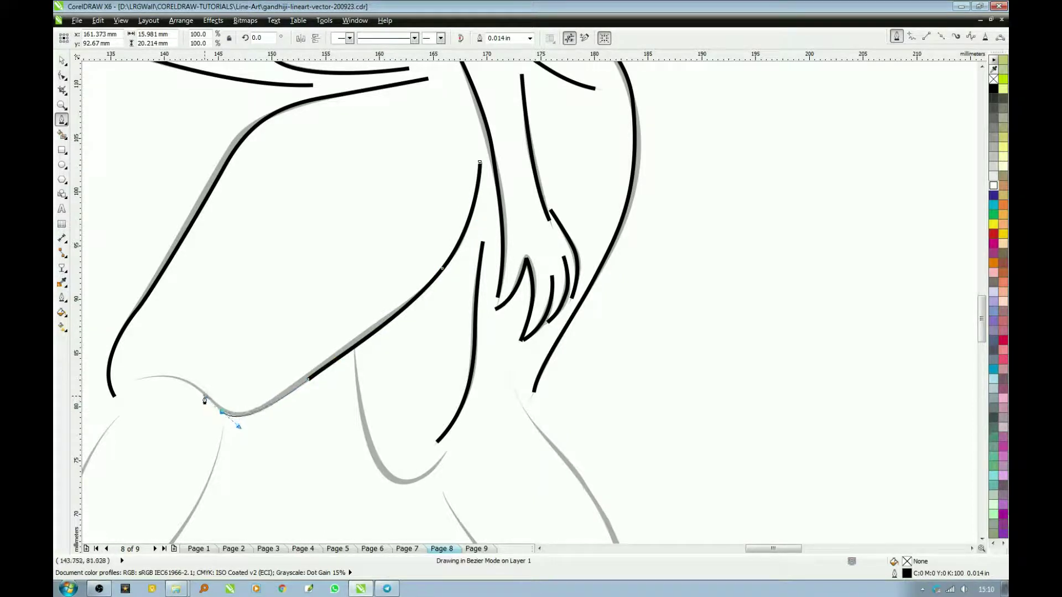
{"action": "left_click_drag", "start_coordinate": [131, 381], "coordinate": [95, 402]}
{"action": "key", "text": "space"}
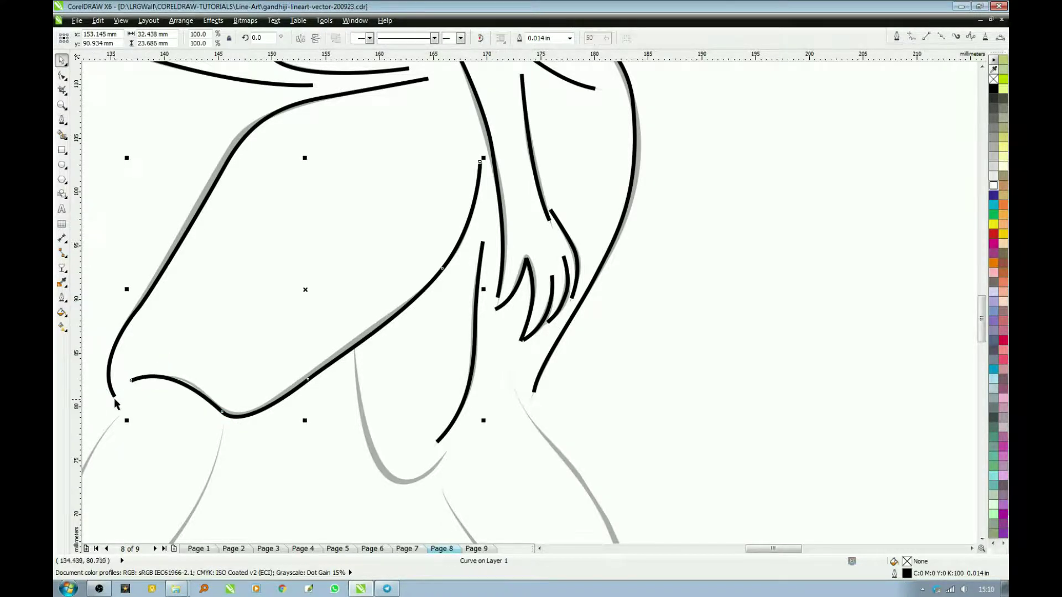
Step: Trace a two-node U-shaped black curve along the hanging fold between the legs
{"action": "scroll", "coordinate": [276, 423], "scroll_direction": "down", "scroll_amount": 1}
{"action": "scroll", "coordinate": [337, 421], "scroll_direction": "down", "scroll_amount": 1}
{"action": "scroll", "coordinate": [346, 409], "scroll_direction": "down", "scroll_amount": 1}
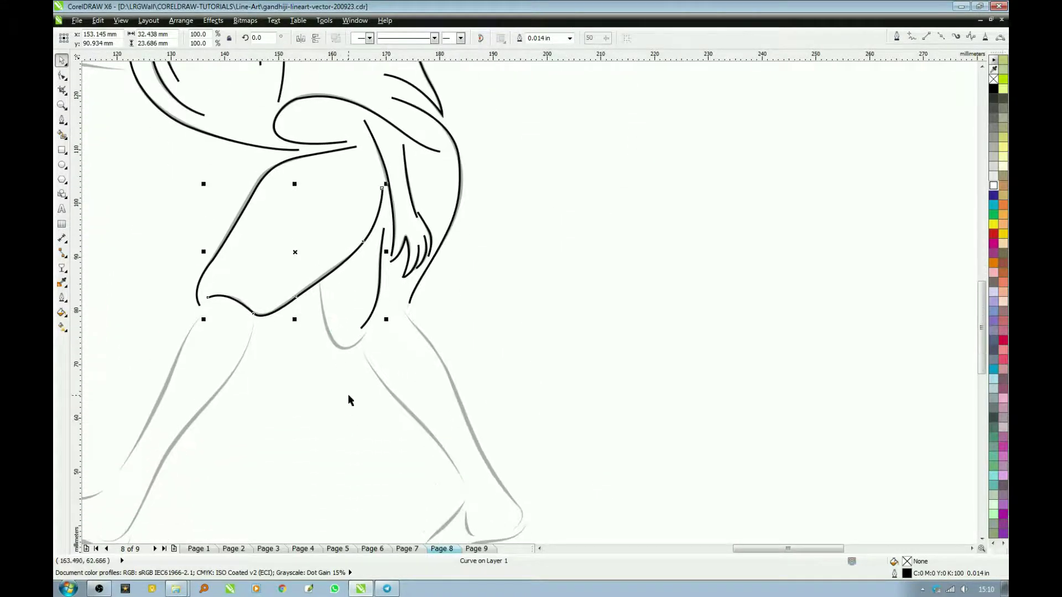
{"action": "key", "text": "space"}
{"action": "left_click", "coordinate": [319, 284]}
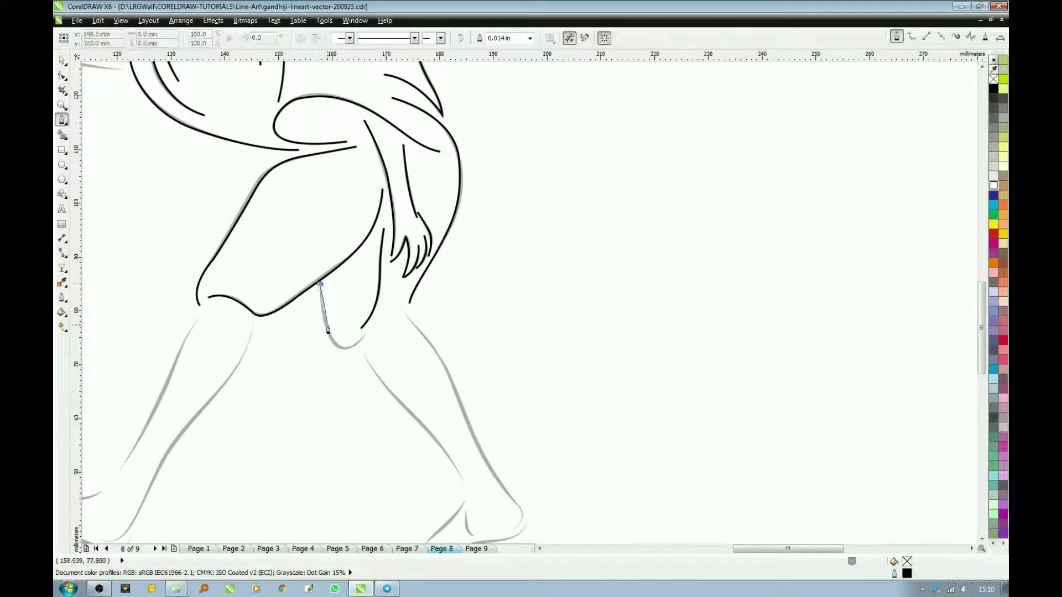
{"action": "left_click_drag", "start_coordinate": [335, 344], "coordinate": [350, 354]}
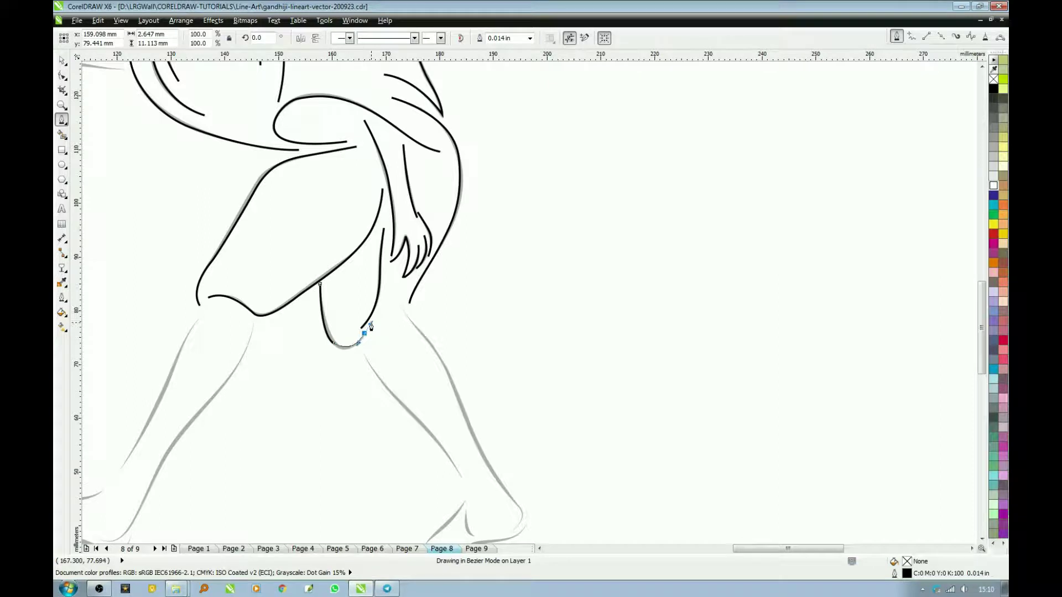
{"action": "left_click", "coordinate": [365, 333]}
{"action": "key", "text": "space"}
{"action": "key", "text": "F10"}
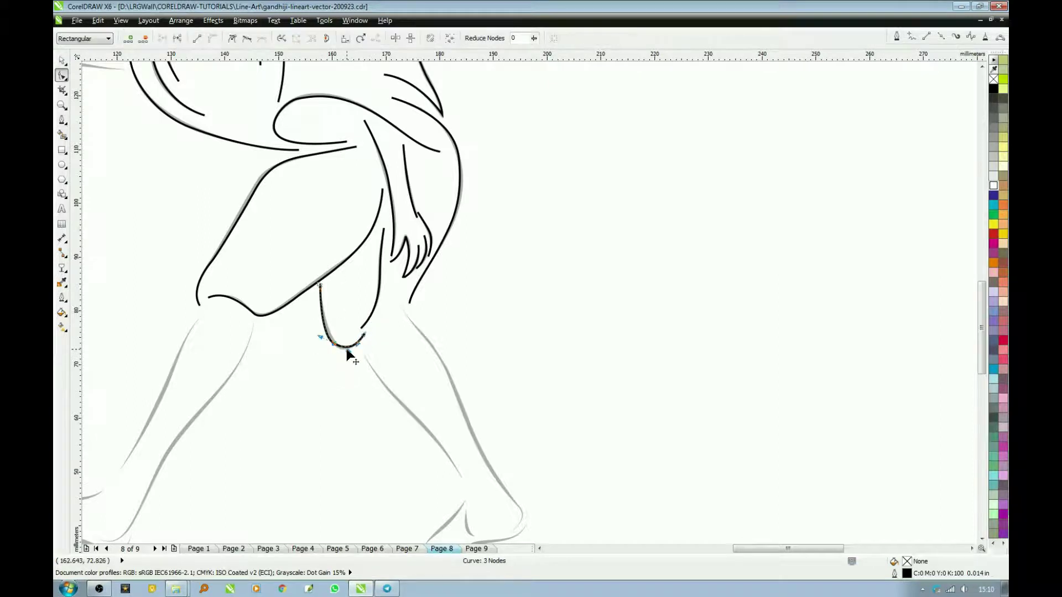
{"action": "key", "text": "space"}
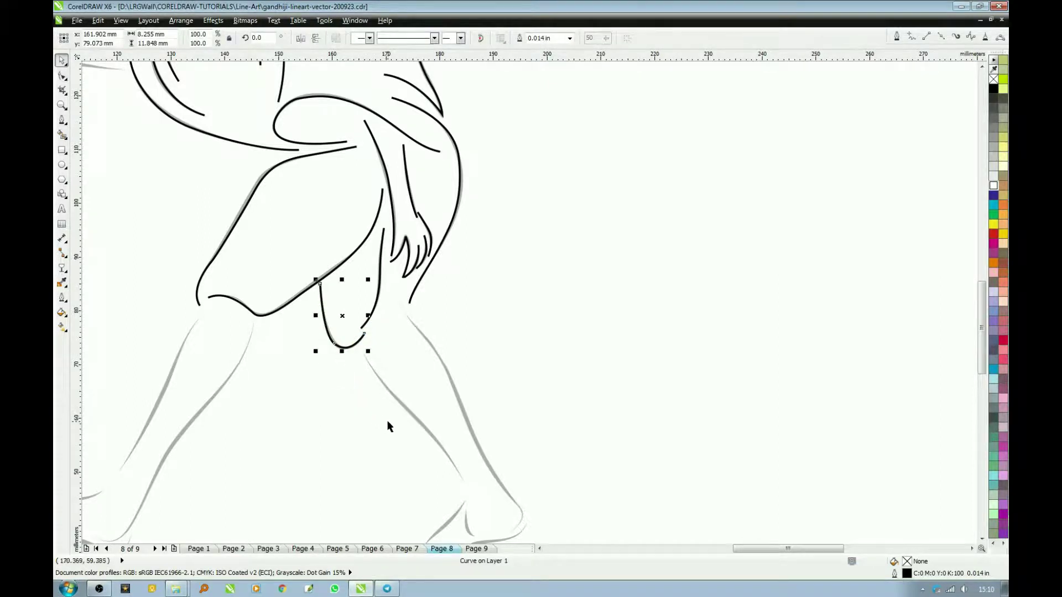
{"action": "scroll", "coordinate": [387, 425], "scroll_direction": "down", "scroll_amount": 3}
{"action": "key", "text": "F10"}
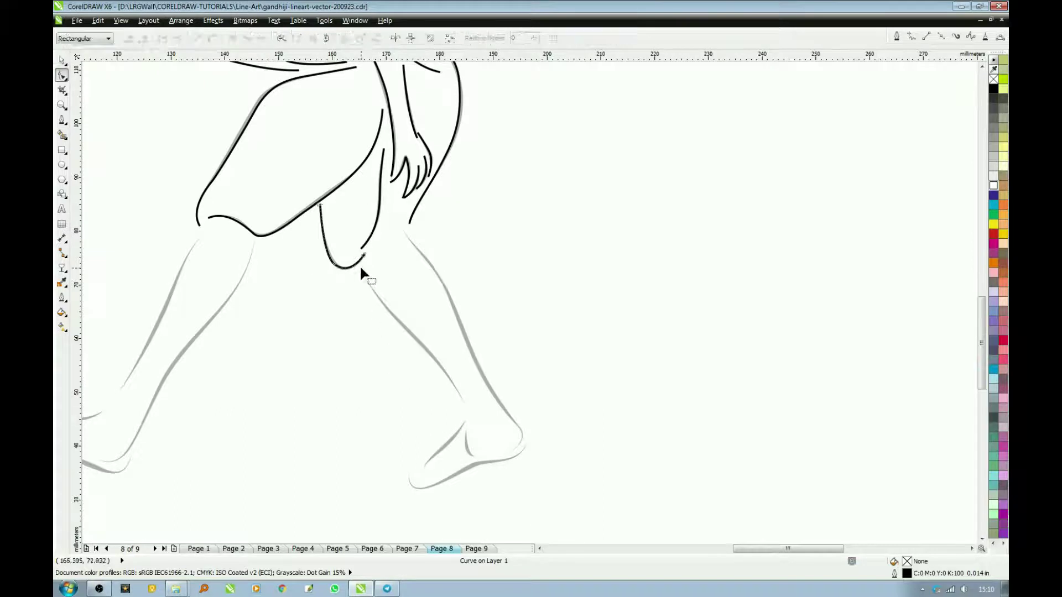
Step: Continue the front leg's edge from the end node down to the ankle
{"action": "key", "text": "F5"}
{"action": "left_click", "coordinate": [362, 267]}
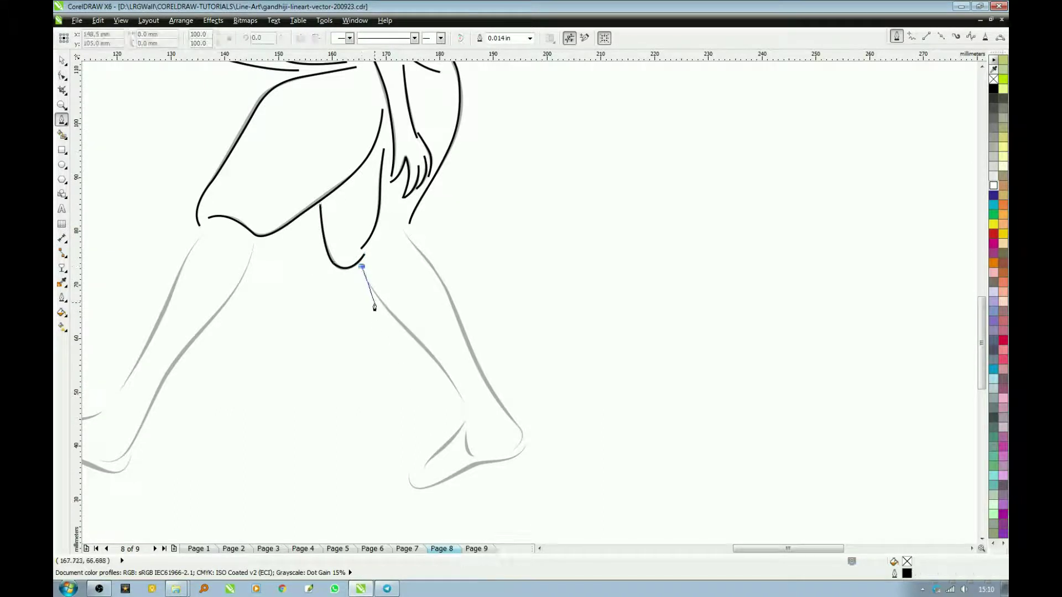
{"action": "left_click_drag", "start_coordinate": [381, 300], "coordinate": [395, 318]}
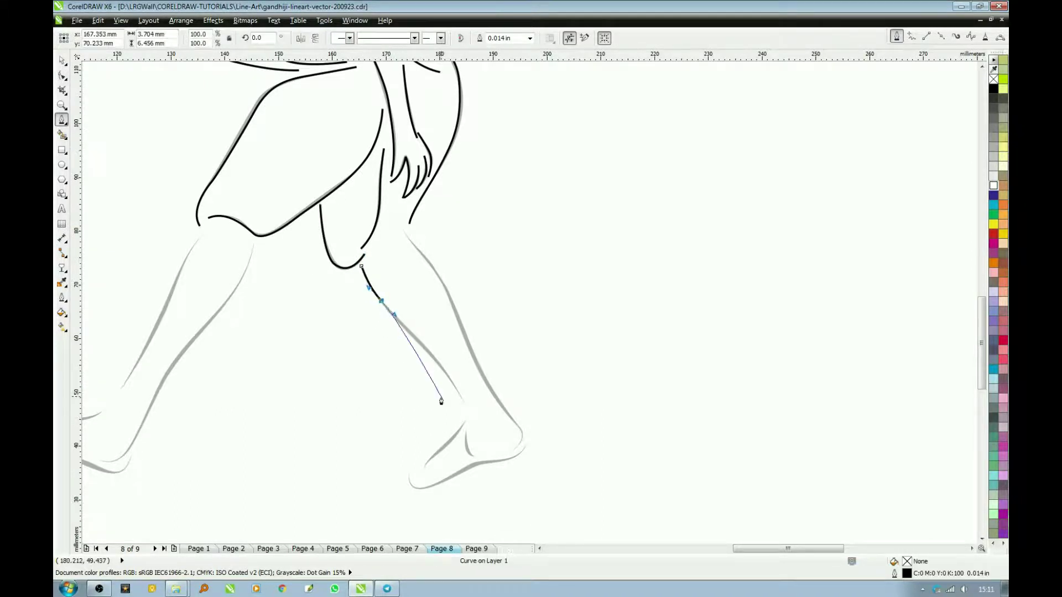
{"action": "left_click_drag", "start_coordinate": [434, 363], "coordinate": [447, 375]}
{"action": "left_click", "coordinate": [466, 407]}
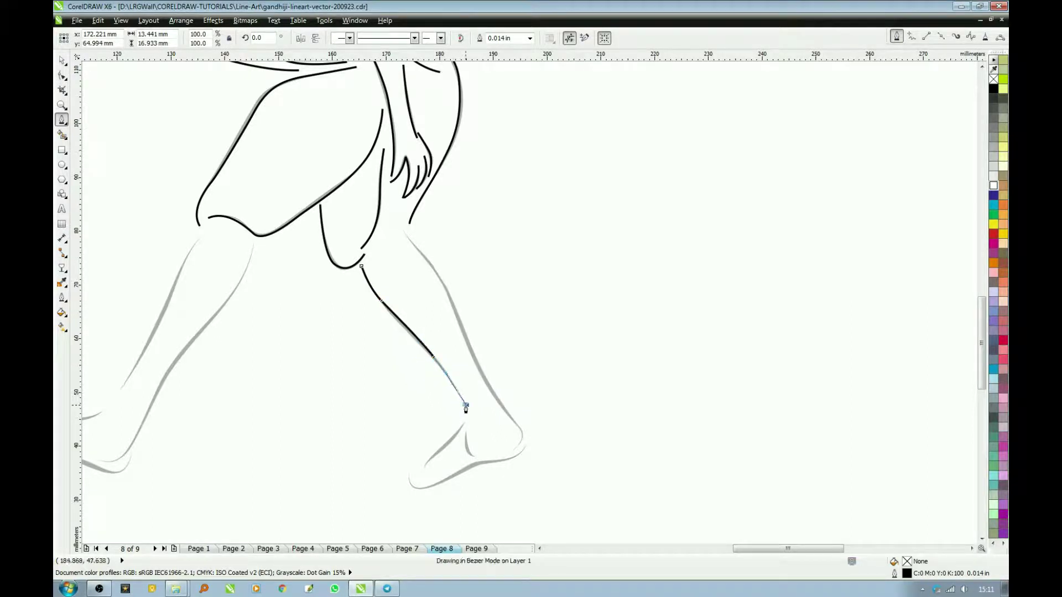
{"action": "key", "text": "space"}
{"action": "key", "text": "space"}
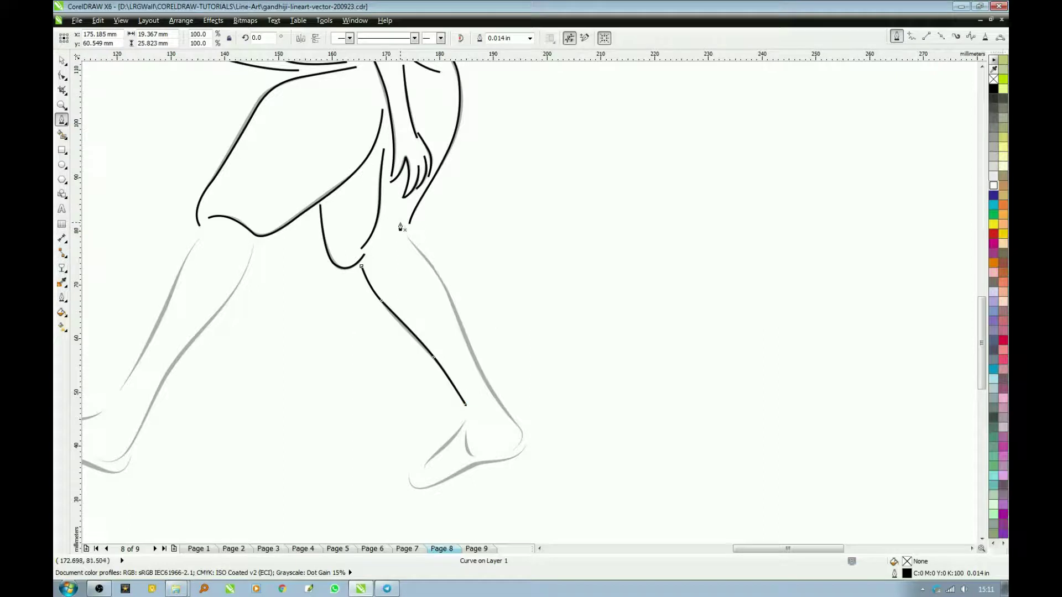
Step: Trace the front calf line from behind the knee down to the heel
{"action": "left_click", "coordinate": [404, 222]}
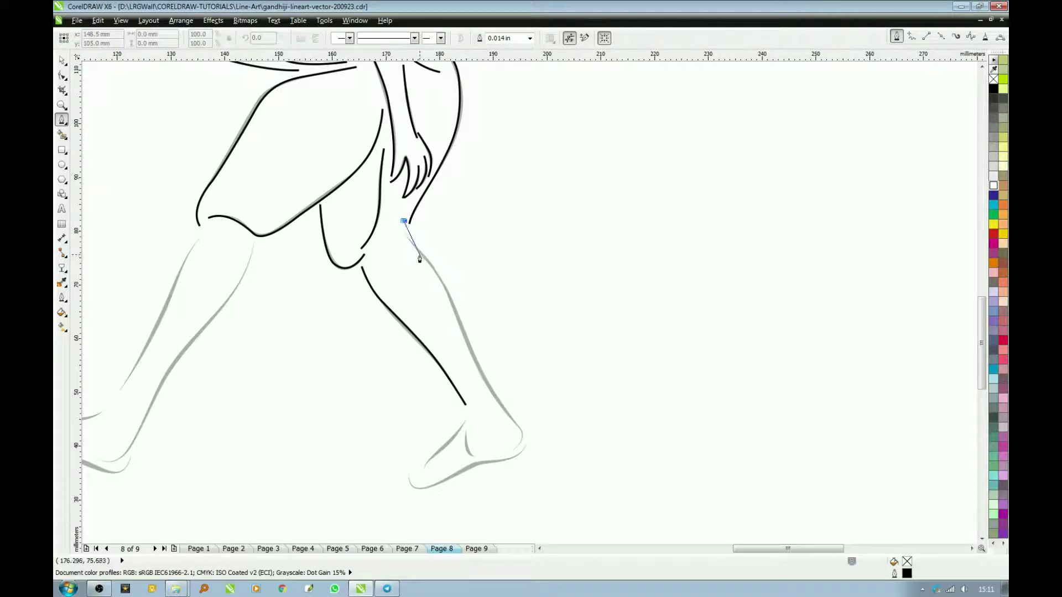
{"action": "left_click_drag", "start_coordinate": [420, 258], "coordinate": [432, 268]}
{"action": "left_click", "coordinate": [447, 305]}
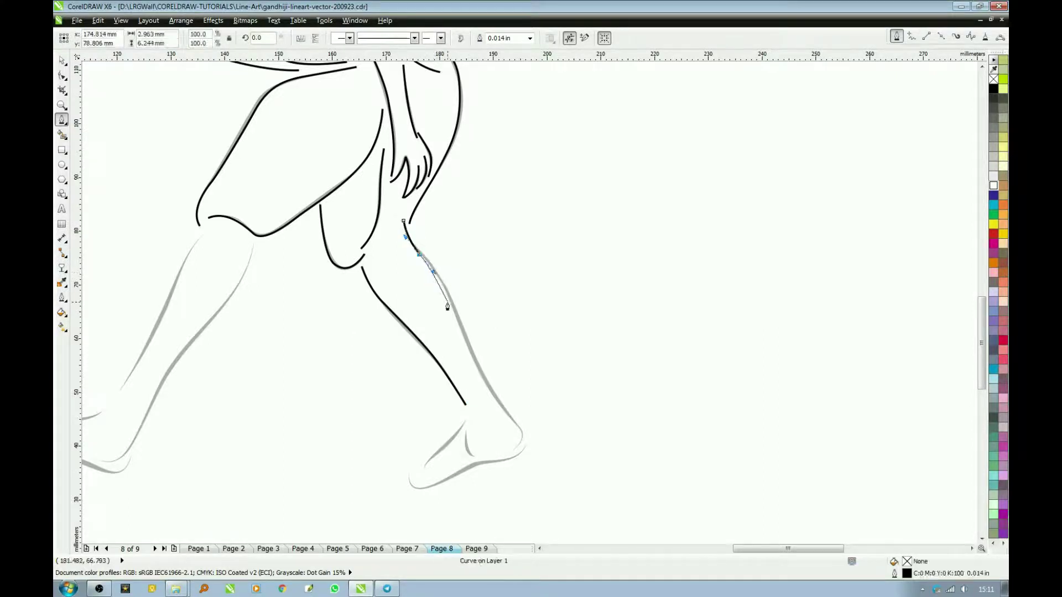
{"action": "left_click_drag", "start_coordinate": [457, 319], "coordinate": [466, 347]}
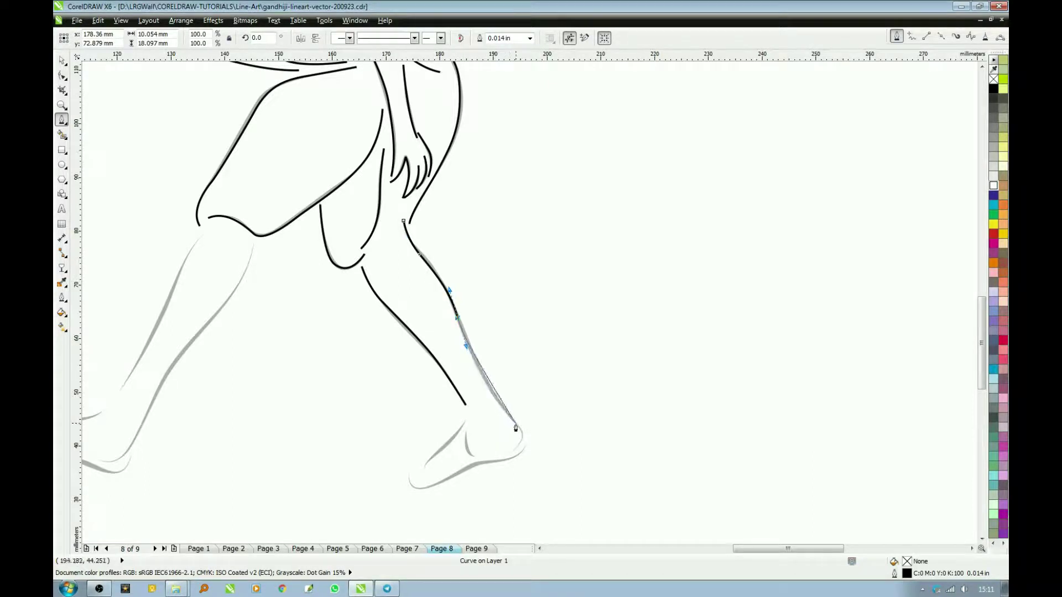
{"action": "mouse_move", "coordinate": [505, 411]}
{"action": "left_mouse_down"}
{"action": "mouse_move", "coordinate": [523, 445]}
{"action": "mouse_move", "coordinate": [487, 461]}
{"action": "left_mouse_up"}
{"action": "key", "text": "space"}
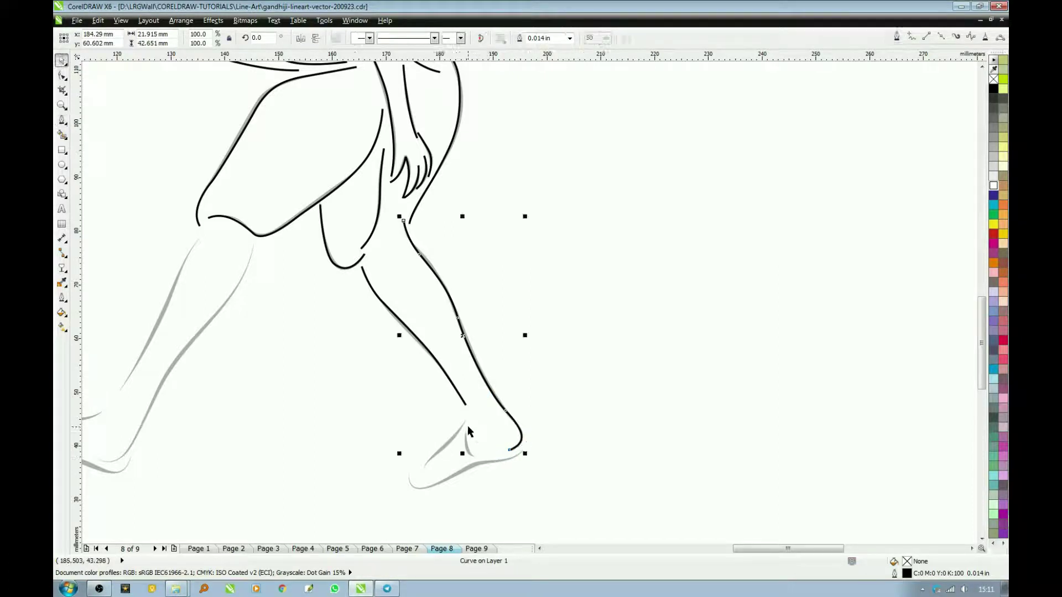
Step: Trace the instep along the top of the front foot to the toe
{"action": "key", "text": "space"}
{"action": "left_click_drag", "start_coordinate": [466, 421], "coordinate": [438, 458]}
{"action": "left_click", "coordinate": [426, 473]}
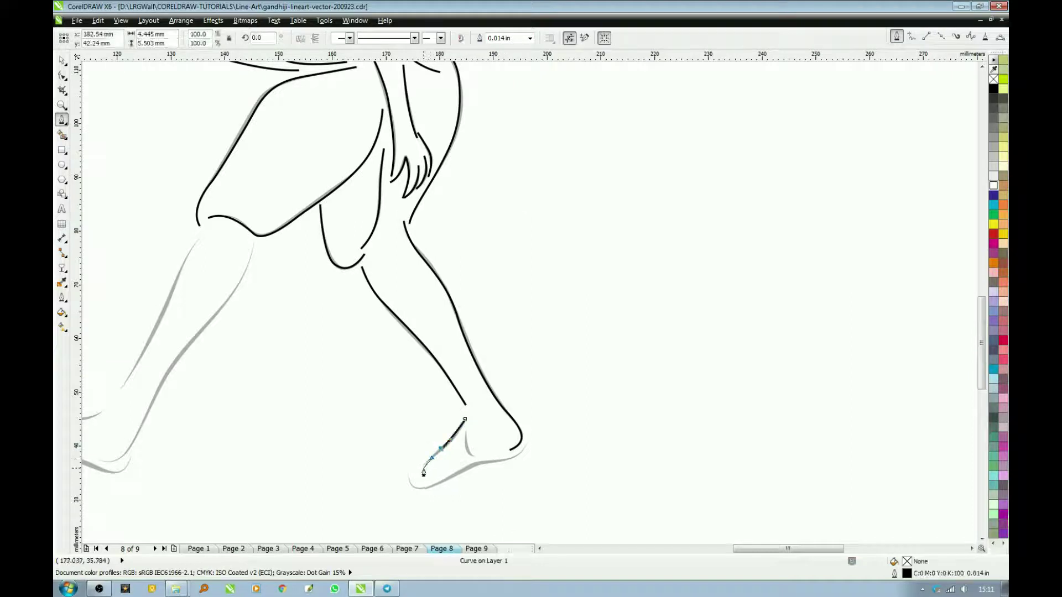
{"action": "left_click", "coordinate": [424, 473]}
{"action": "key", "text": "space"}
{"action": "key", "text": "space"}
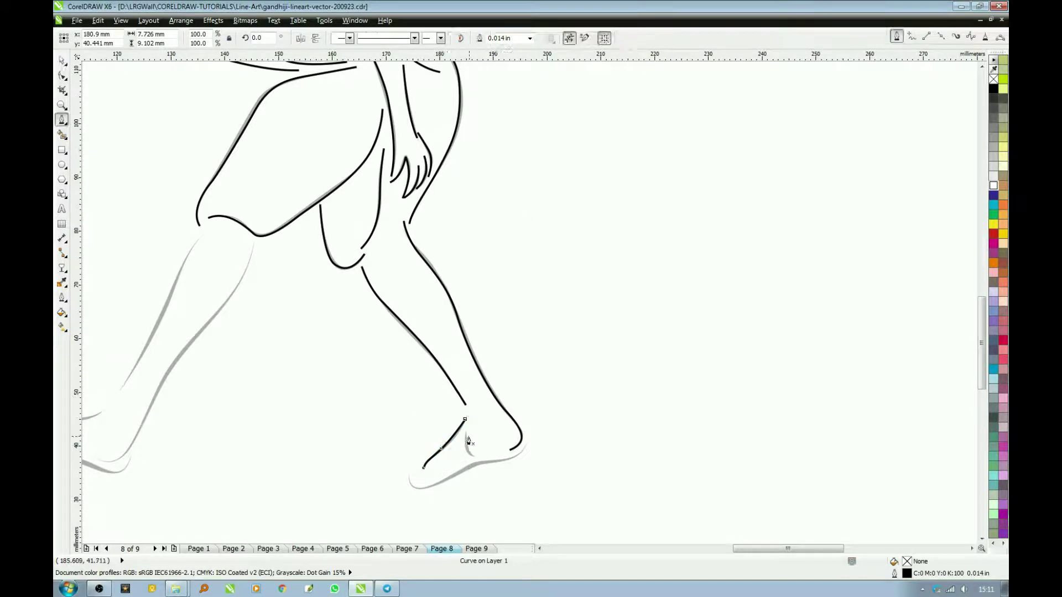
Step: Trace the short heel crease and the sole from toe to heel
{"action": "left_click_drag", "start_coordinate": [466, 430], "coordinate": [478, 463]}
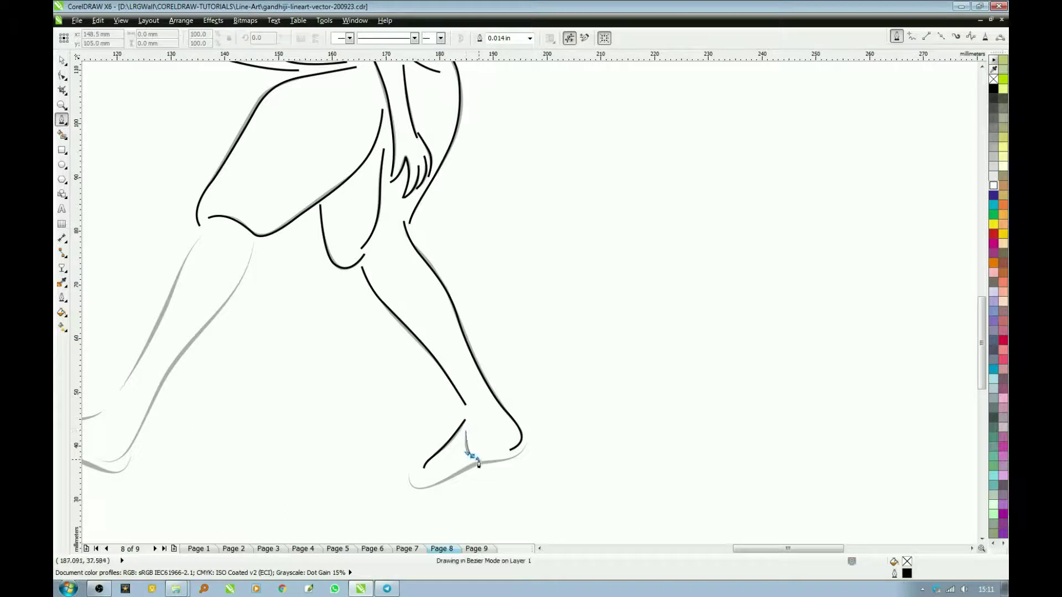
{"action": "key", "text": "space"}
{"action": "key", "text": "space"}
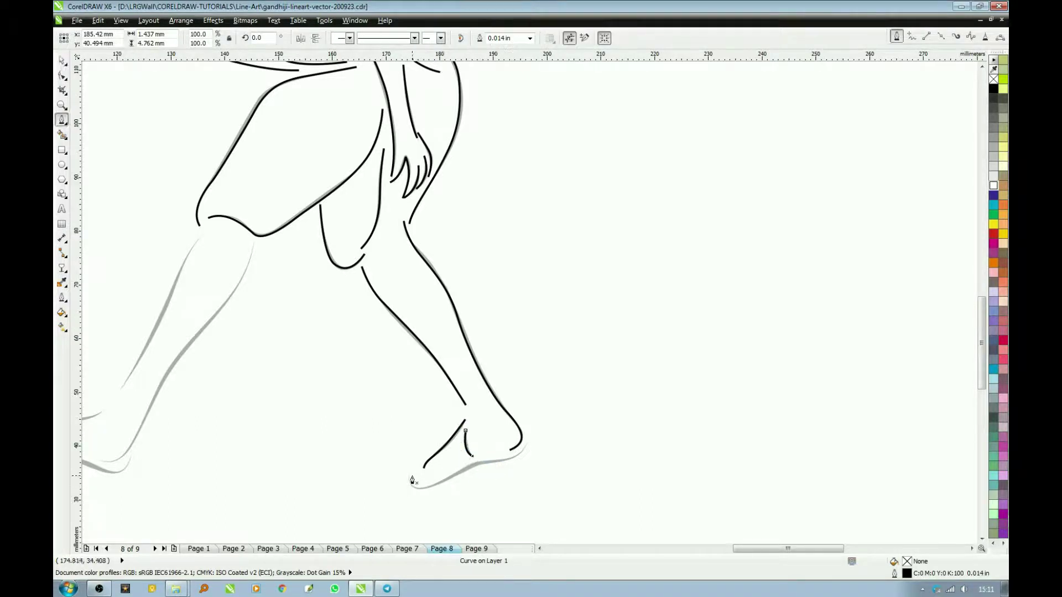
{"action": "mouse_move", "coordinate": [408, 475]}
{"action": "left_mouse_down"}
{"action": "mouse_move", "coordinate": [426, 489]}
{"action": "mouse_move", "coordinate": [494, 467]}
{"action": "mouse_move", "coordinate": [529, 439]}
{"action": "left_mouse_up"}
{"action": "left_click", "coordinate": [520, 460]}
{"action": "key", "text": "space"}
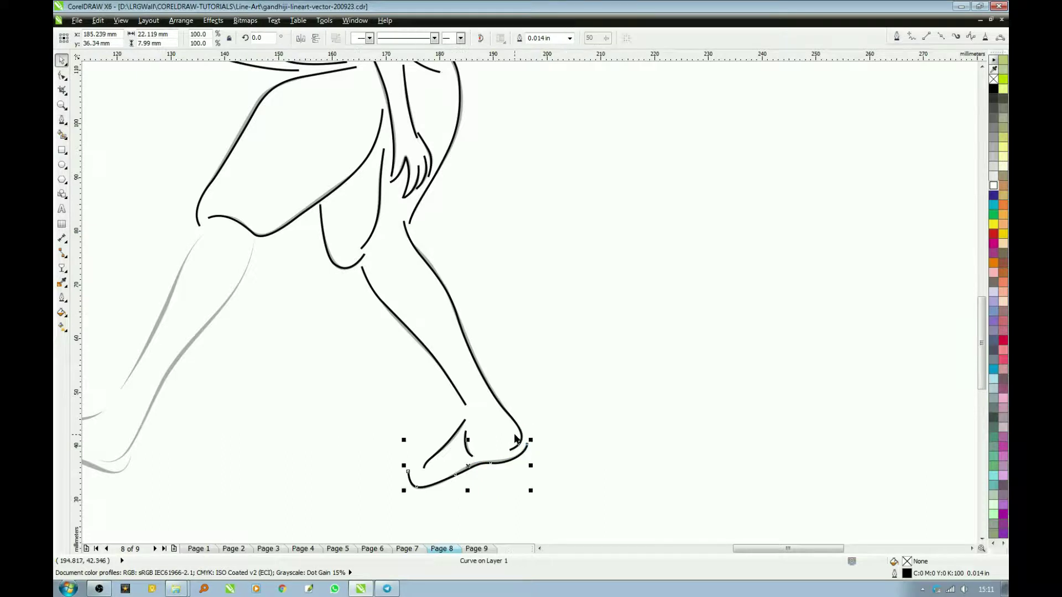
{"action": "key", "text": "Escape"}
Step: Zoom into the back leg and trace its shin from the knee downward
{"action": "scroll", "coordinate": [393, 445], "scroll_direction": "down", "scroll_amount": 3}
{"action": "left_click_drag", "start_coordinate": [374, 336], "coordinate": [539, 459]}
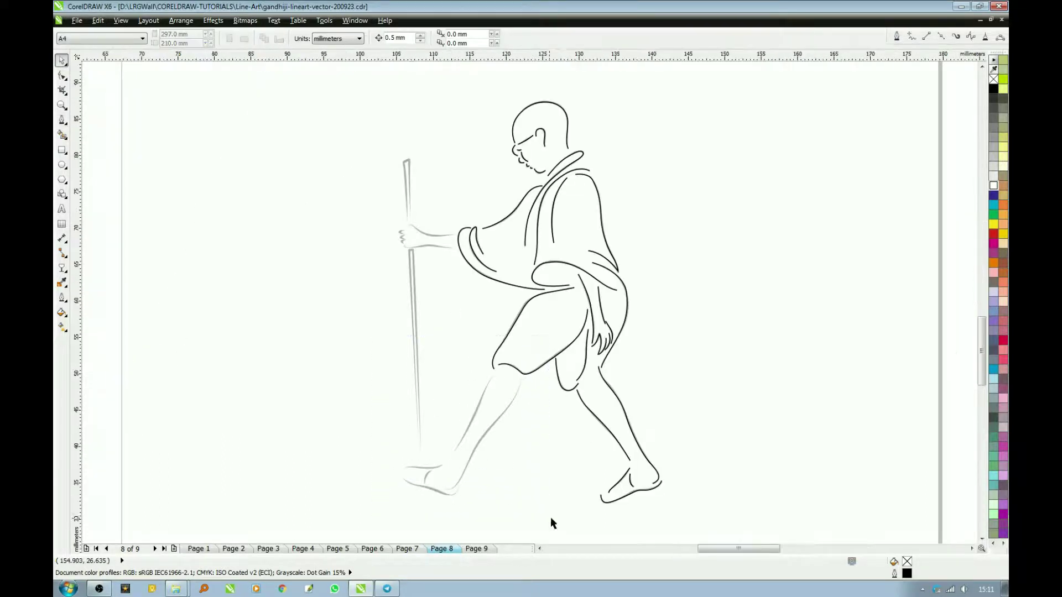
{"action": "key", "text": "space"}
{"action": "left_click", "coordinate": [625, 160]}
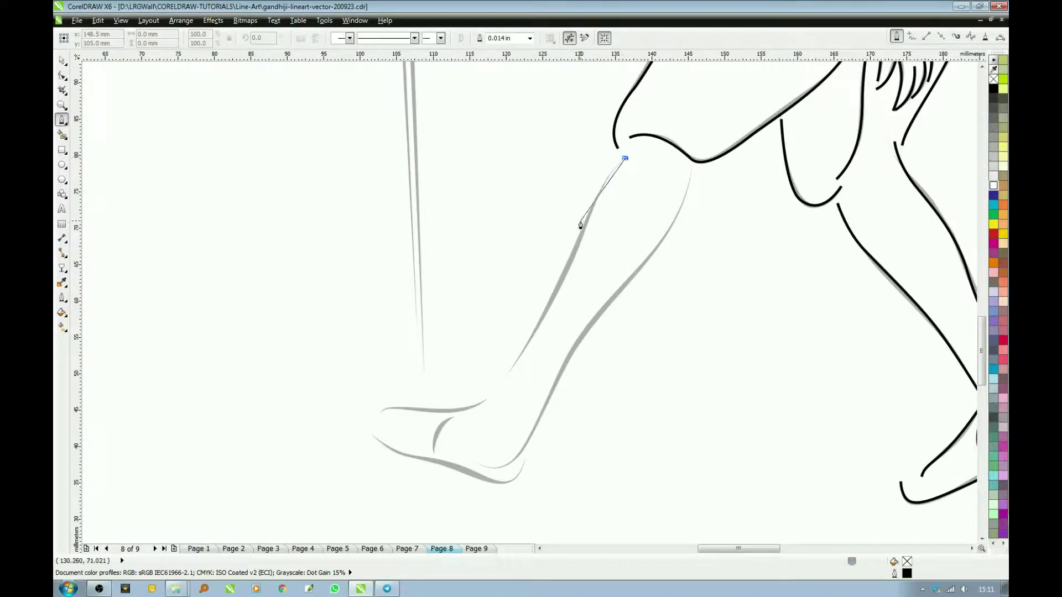
{"action": "left_click_drag", "start_coordinate": [582, 229], "coordinate": [559, 290]}
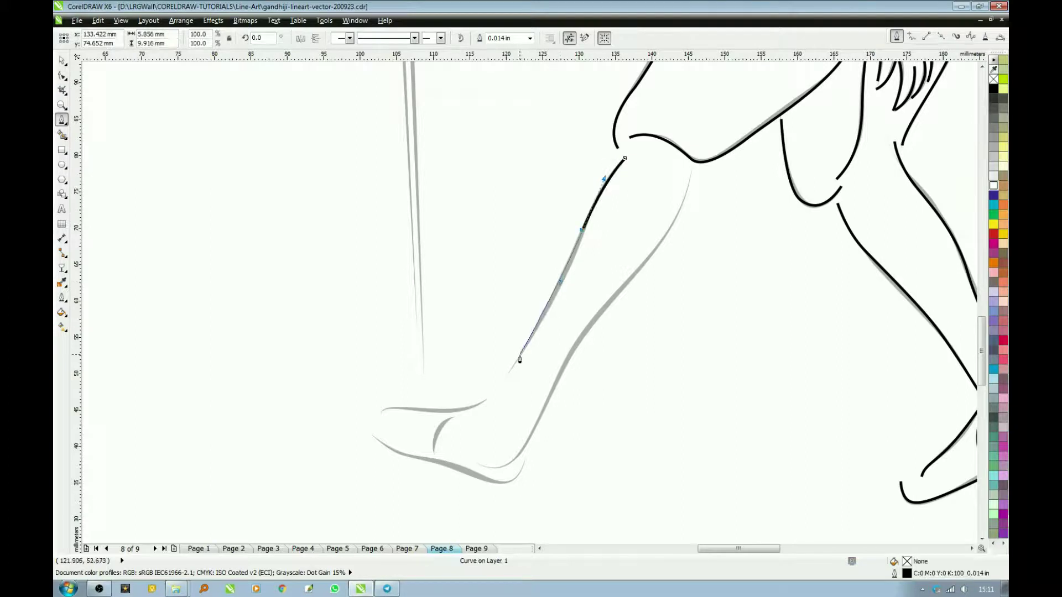
{"action": "left_click_drag", "start_coordinate": [514, 360], "coordinate": [487, 403]}
{"action": "key", "text": "space"}
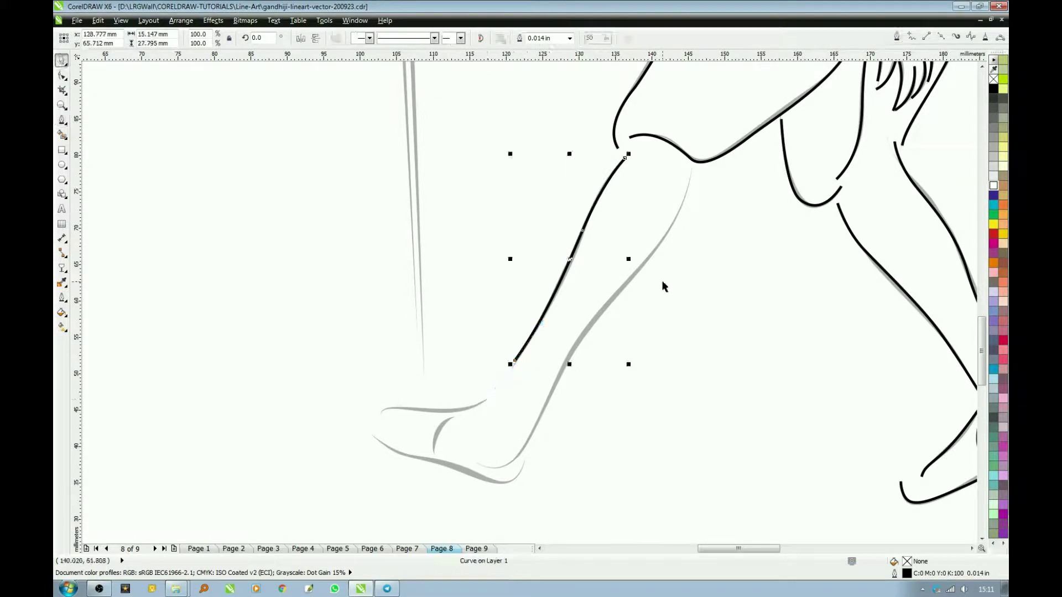
Step: Trace the back calf line from behind the knee down to the heel
{"action": "key", "text": "space"}
{"action": "left_click", "coordinate": [692, 165]}
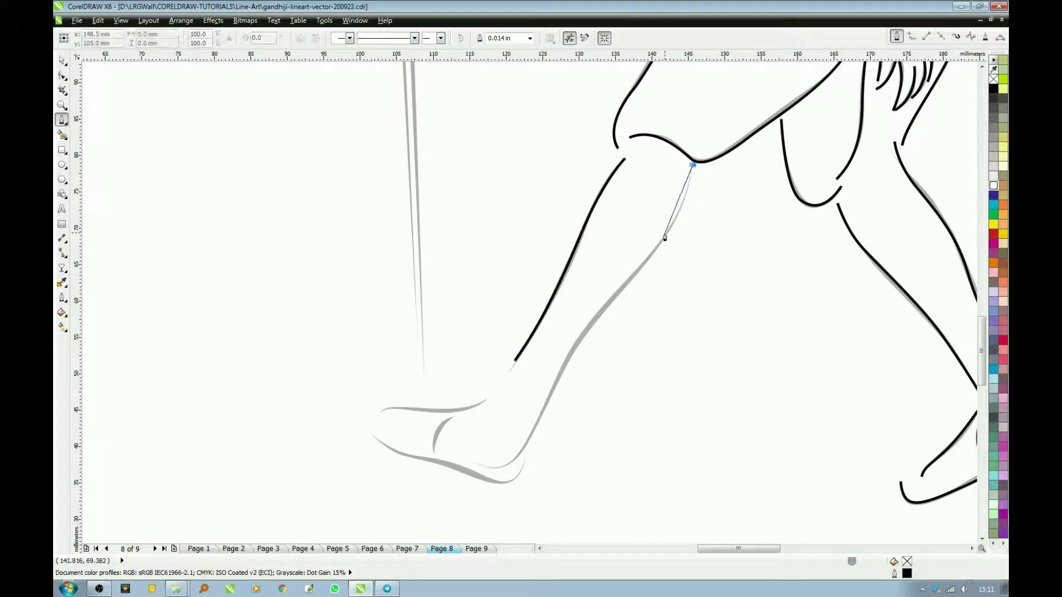
{"action": "left_click_drag", "start_coordinate": [664, 235], "coordinate": [634, 278]}
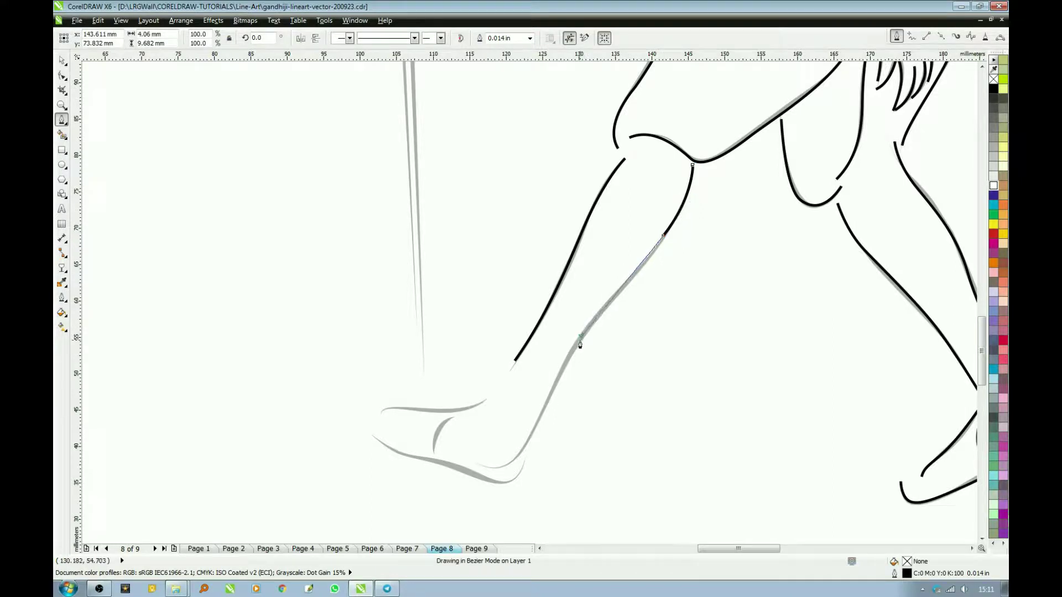
{"action": "left_click_drag", "start_coordinate": [581, 337], "coordinate": [563, 377]}
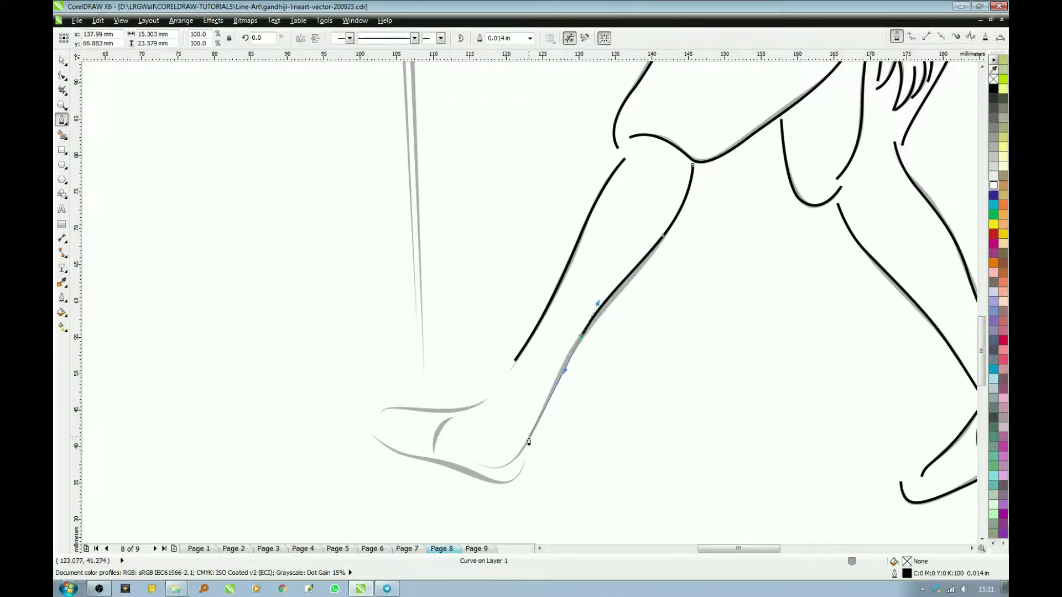
{"action": "left_click", "coordinate": [535, 429]}
{"action": "mouse_move", "coordinate": [478, 465]}
{"action": "left_mouse_down"}
{"action": "mouse_move", "coordinate": [435, 414]}
{"action": "mouse_move", "coordinate": [375, 428]}
{"action": "left_mouse_up"}
Step: Trace the top of the back foot and its crease along the grey guide
{"action": "left_click", "coordinate": [490, 400]}
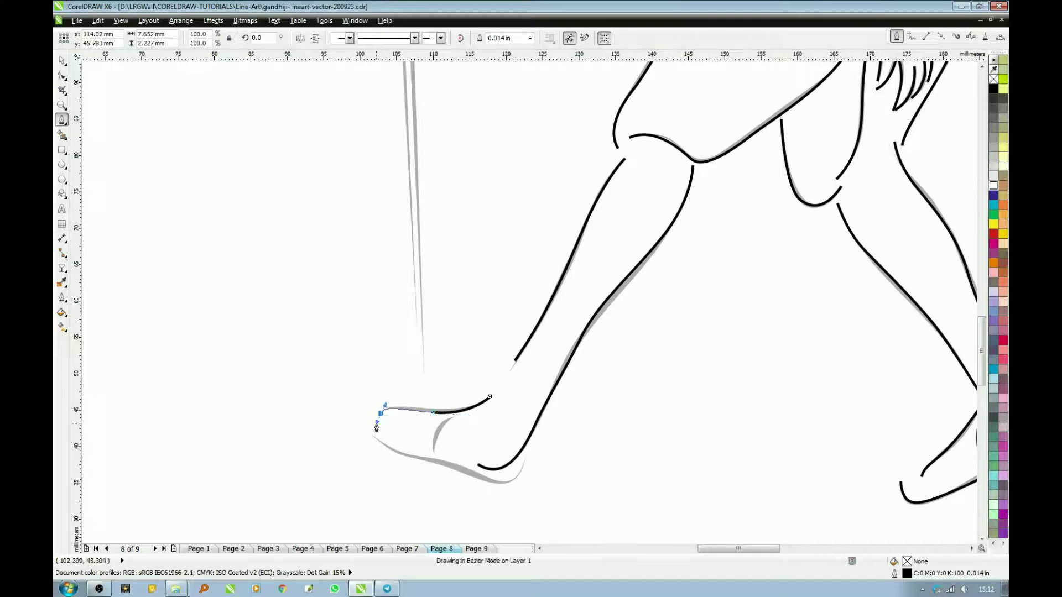
{"action": "left_click", "coordinate": [454, 417]}
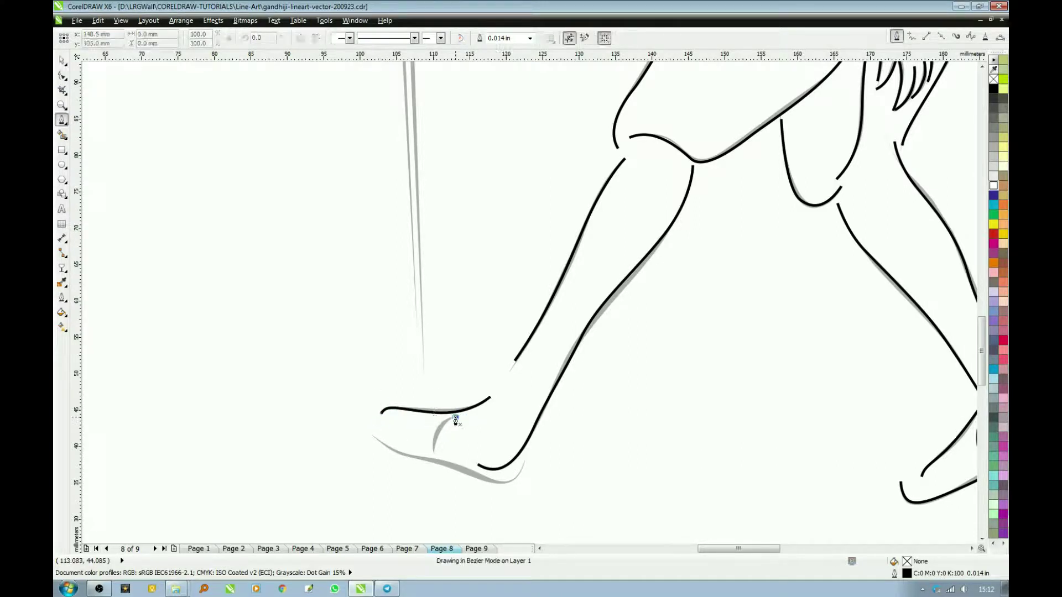
{"action": "left_click_drag", "start_coordinate": [435, 449], "coordinate": [437, 469]}
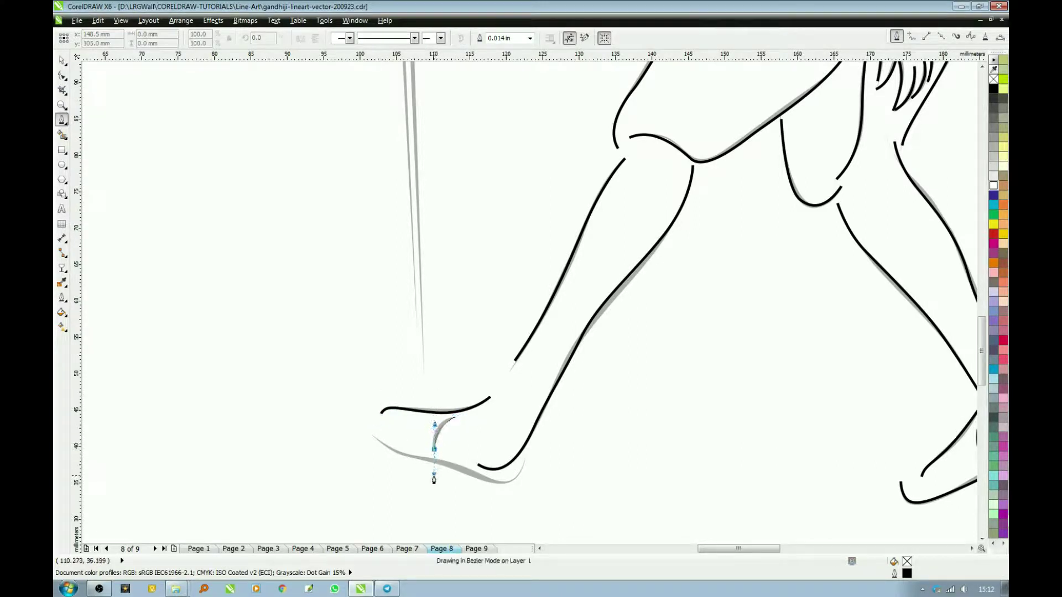
{"action": "key", "text": "space"}
{"action": "key", "text": "space"}
Step: Trace the back foot's sole from toe to heel, then view the whole figure
{"action": "left_click", "coordinate": [370, 435]}
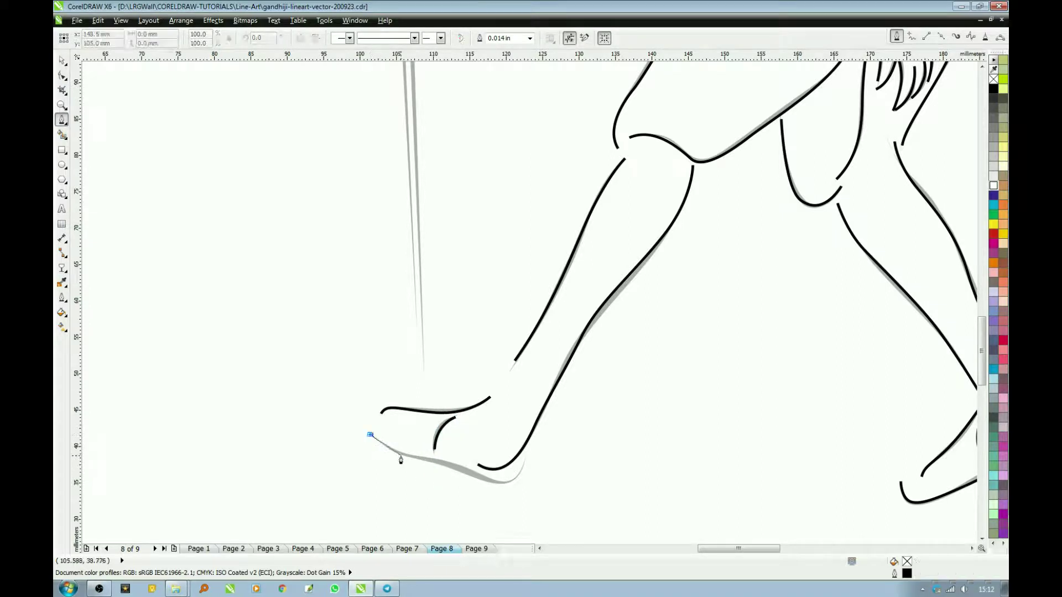
{"action": "left_click_drag", "start_coordinate": [406, 456], "coordinate": [489, 485]}
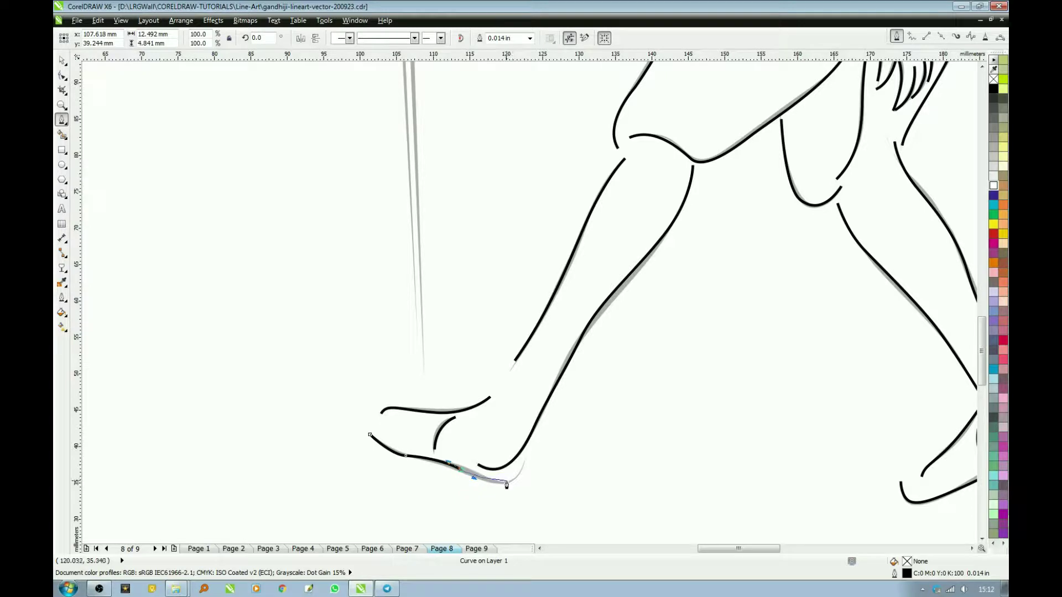
{"action": "left_click_drag", "start_coordinate": [507, 481], "coordinate": [529, 446]}
{"action": "key", "text": "space"}
{"action": "left_click", "coordinate": [536, 479]}
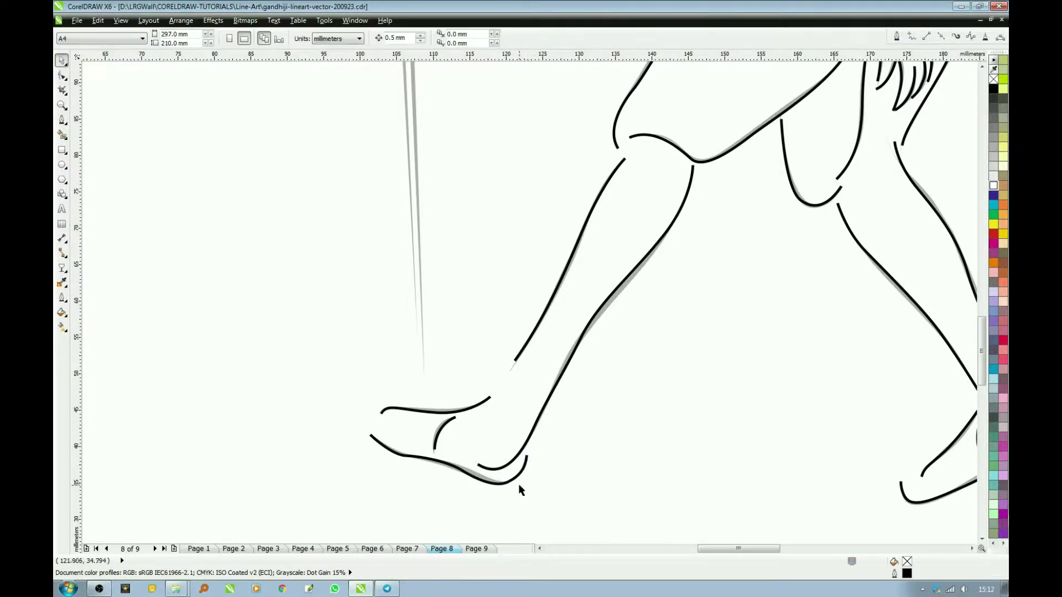
{"action": "key", "text": "F4"}
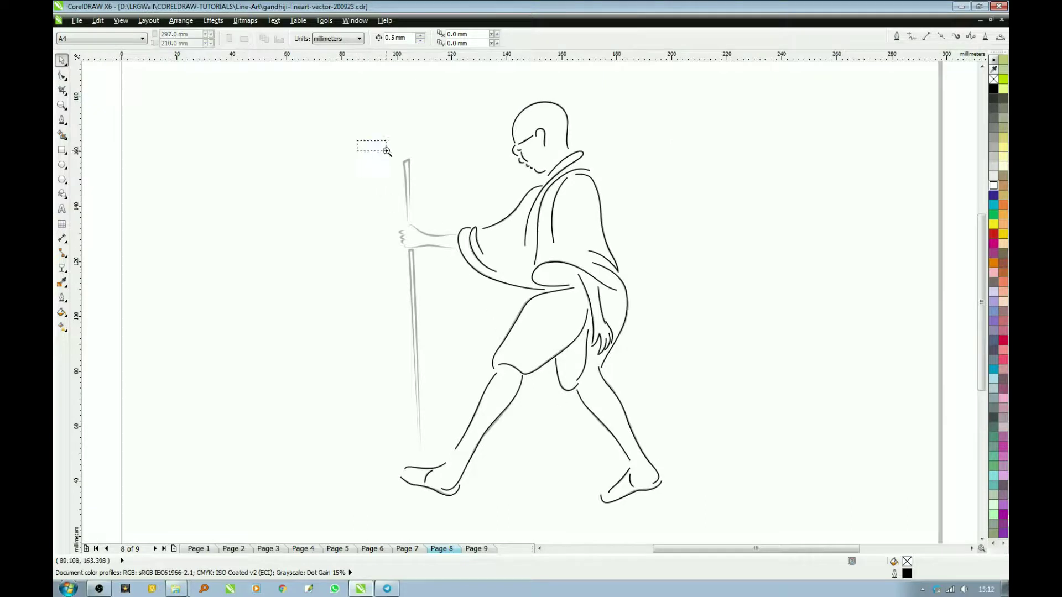
Step: Zoom in on the stick hand and trace the upper forearm from the sleeve to the top knuckle
{"action": "scroll", "coordinate": [376, 166], "scroll_direction": "up", "scroll_amount": 3}
{"action": "key", "text": "z"}
{"action": "left_click_drag", "start_coordinate": [391, 315], "coordinate": [675, 481]}
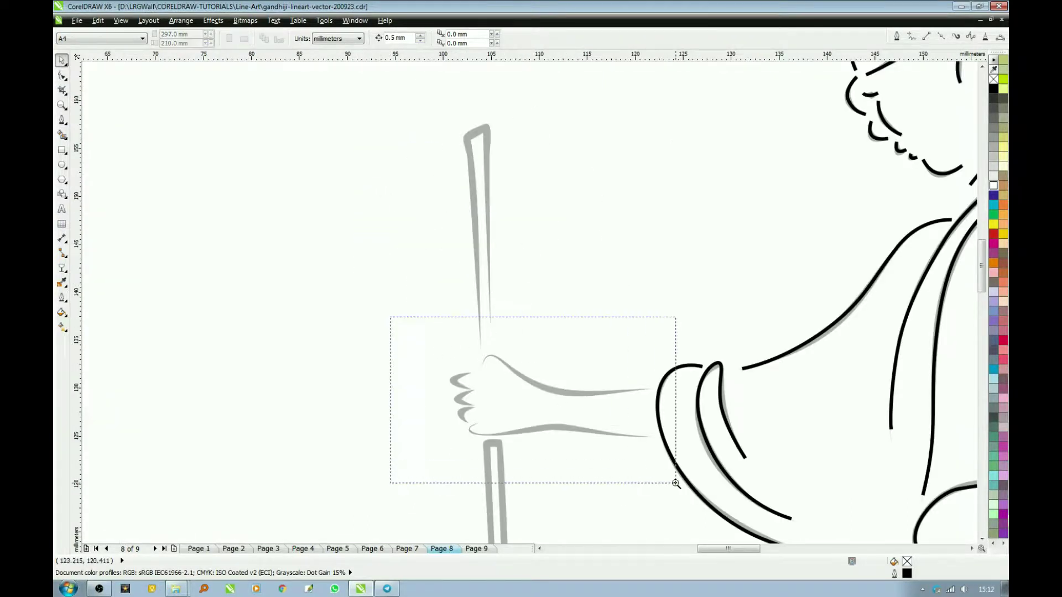
{"action": "key", "text": "F5"}
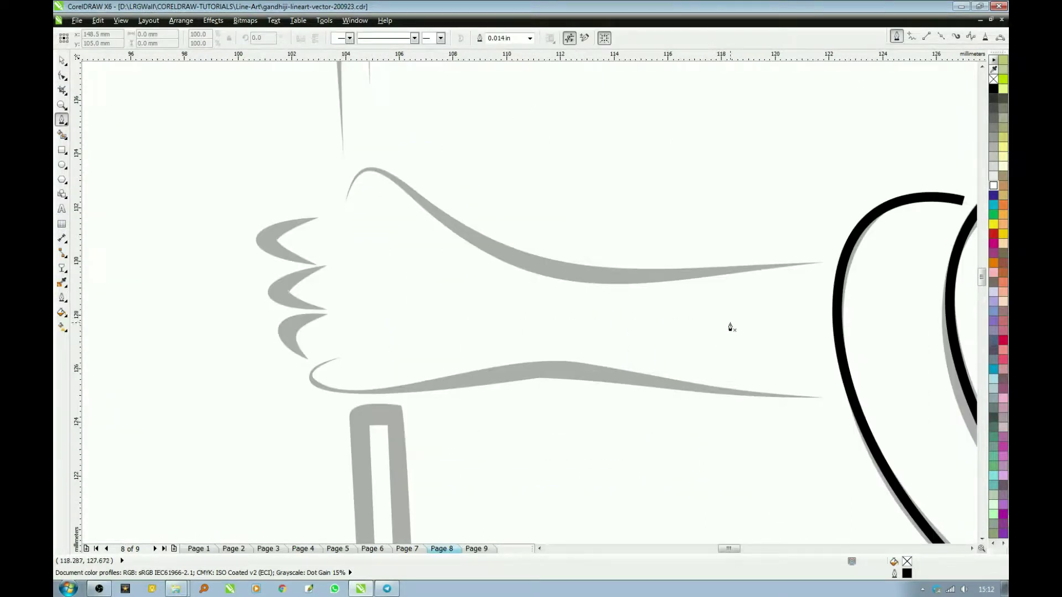
{"action": "key", "text": "space"}
{"action": "key", "text": "space"}
{"action": "left_click", "coordinate": [819, 264]}
{"action": "left_click_drag", "start_coordinate": [612, 276], "coordinate": [550, 271]}
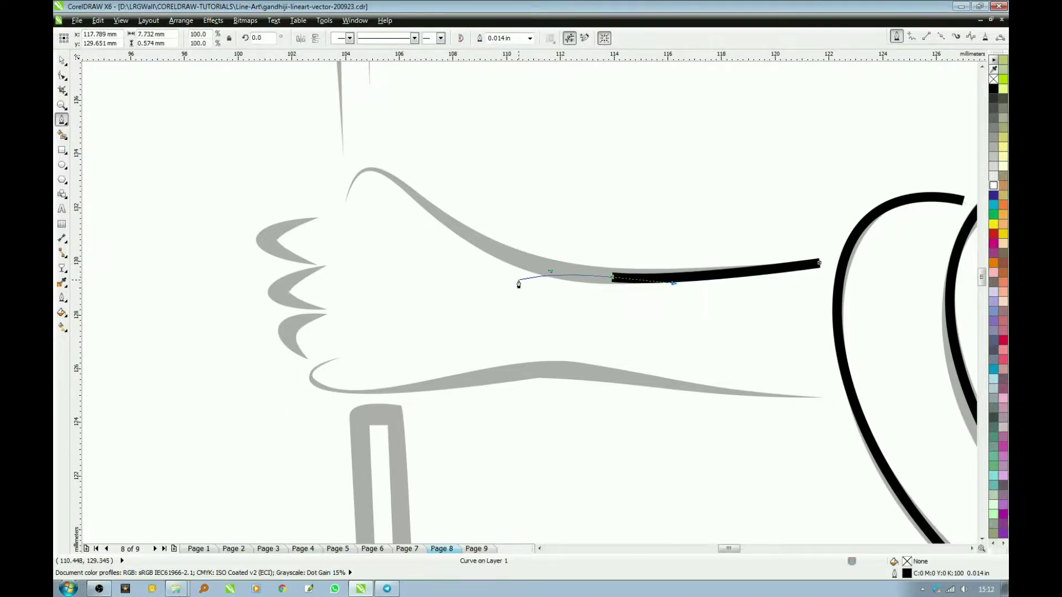
{"action": "left_click_drag", "start_coordinate": [430, 211], "coordinate": [385, 169]}
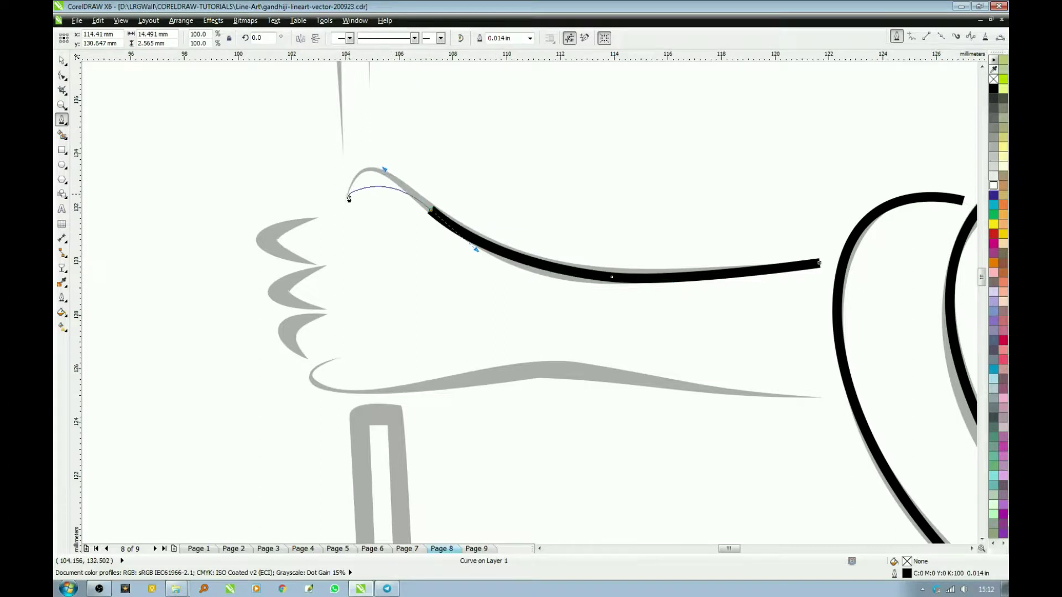
{"action": "left_click_drag", "start_coordinate": [349, 199], "coordinate": [338, 249]}
{"action": "key", "text": "space"}
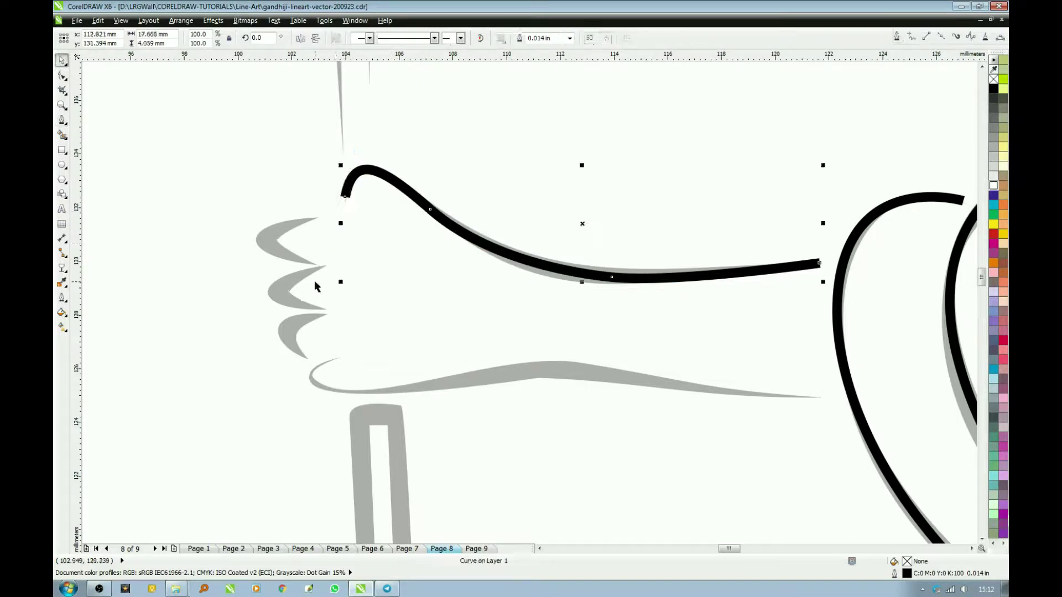
Step: Trace the three finger outlines gripping the stick as separate black curves
{"action": "key", "text": "space"}
{"action": "left_click", "coordinate": [320, 218]}
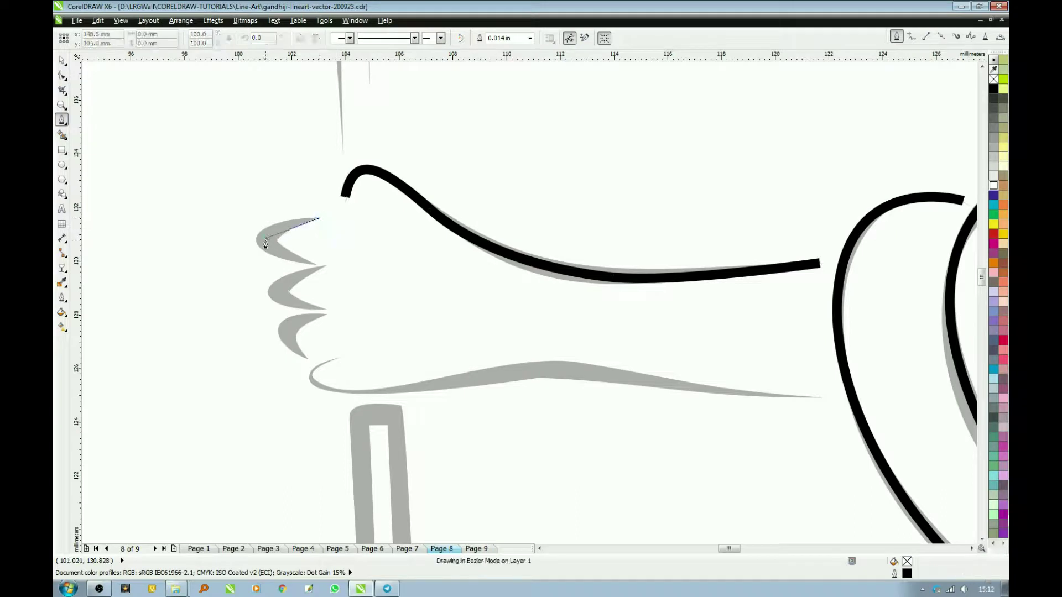
{"action": "mouse_move", "coordinate": [265, 238]}
{"action": "left_mouse_down"}
{"action": "mouse_move", "coordinate": [267, 260]}
{"action": "mouse_move", "coordinate": [328, 274]}
{"action": "left_mouse_up"}
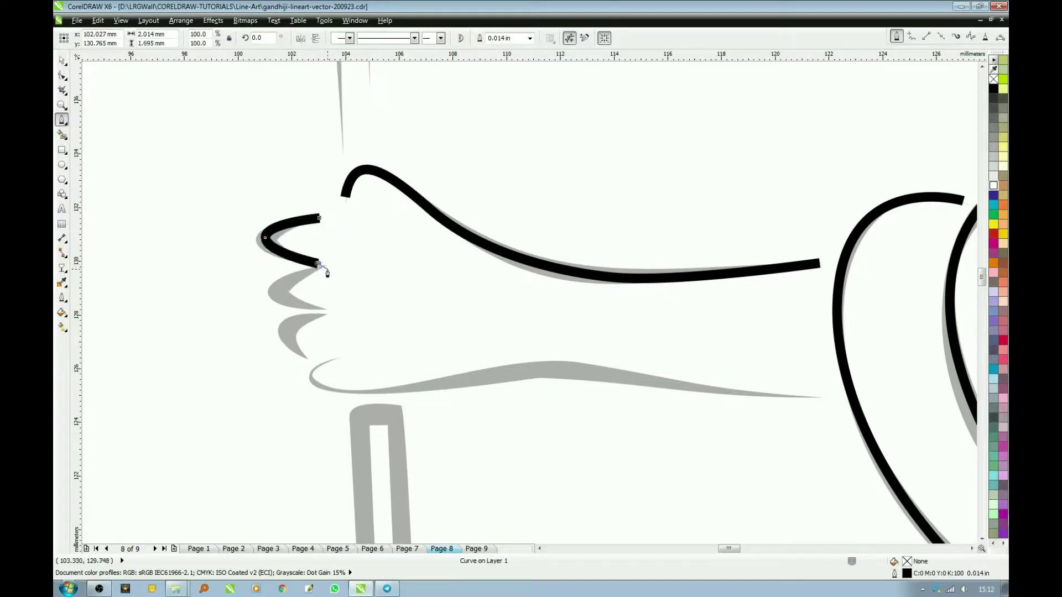
{"action": "key", "text": "space"}
{"action": "key", "text": "space"}
{"action": "left_click", "coordinate": [318, 271]}
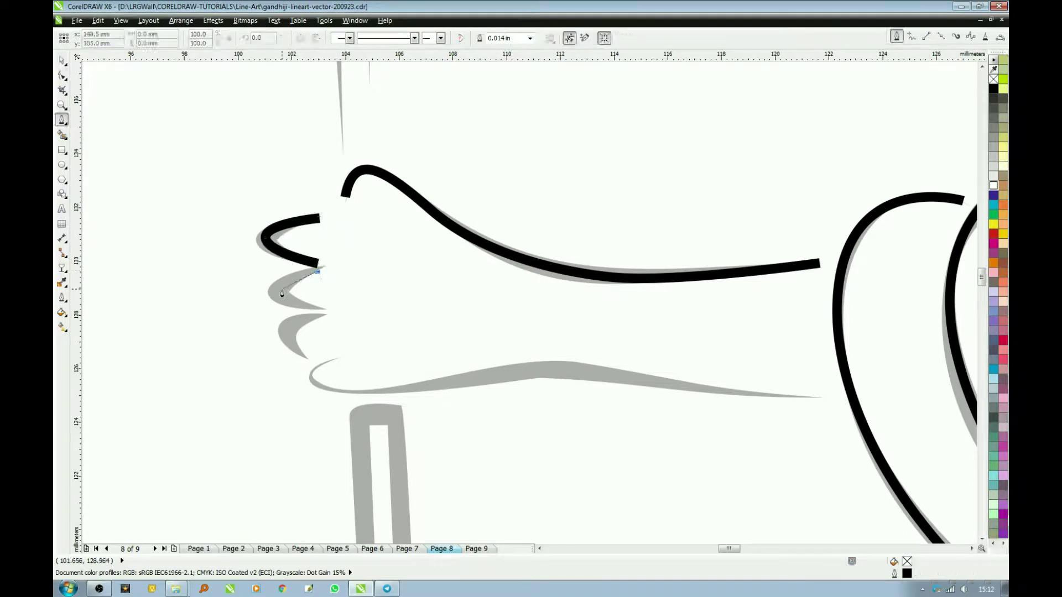
{"action": "left_click_drag", "start_coordinate": [280, 288], "coordinate": [280, 306]}
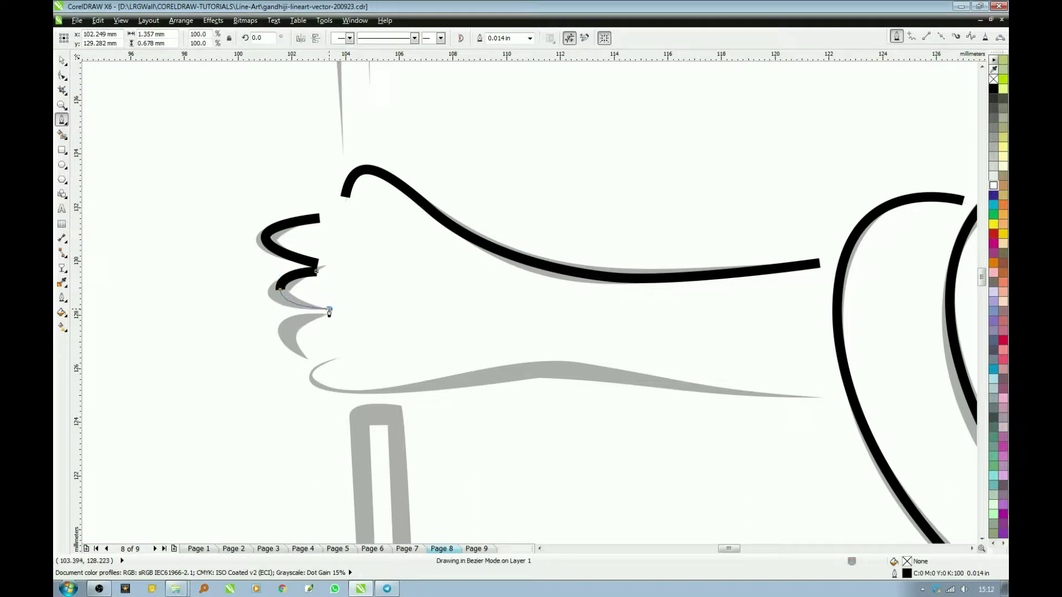
{"action": "left_click", "coordinate": [329, 311]}
{"action": "key", "text": "space"}
{"action": "key", "text": "space"}
{"action": "left_click", "coordinate": [323, 314]}
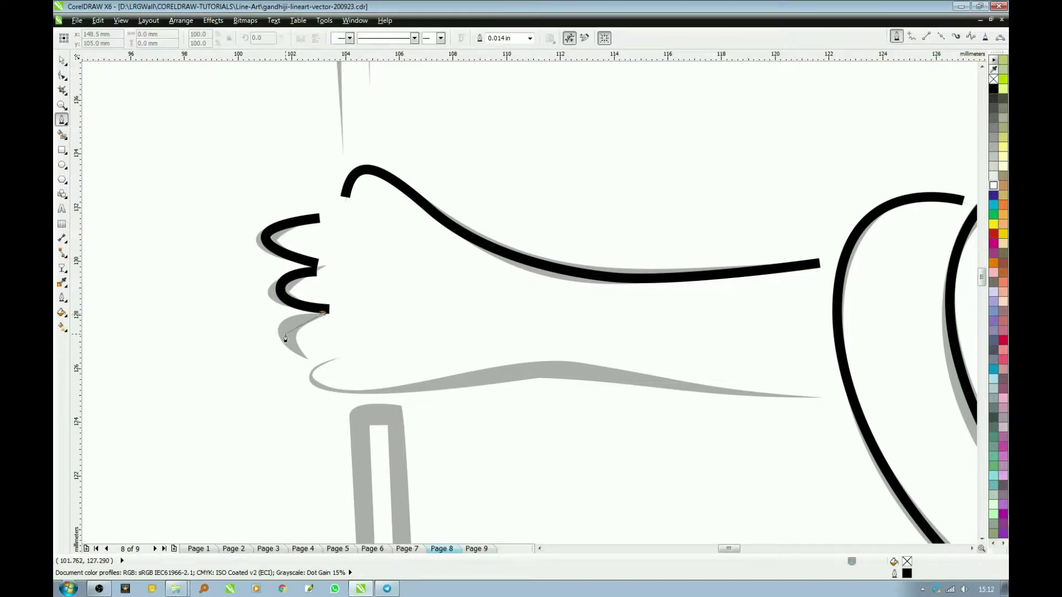
{"action": "left_click_drag", "start_coordinate": [284, 334], "coordinate": [284, 356]}
{"action": "left_click", "coordinate": [309, 357]}
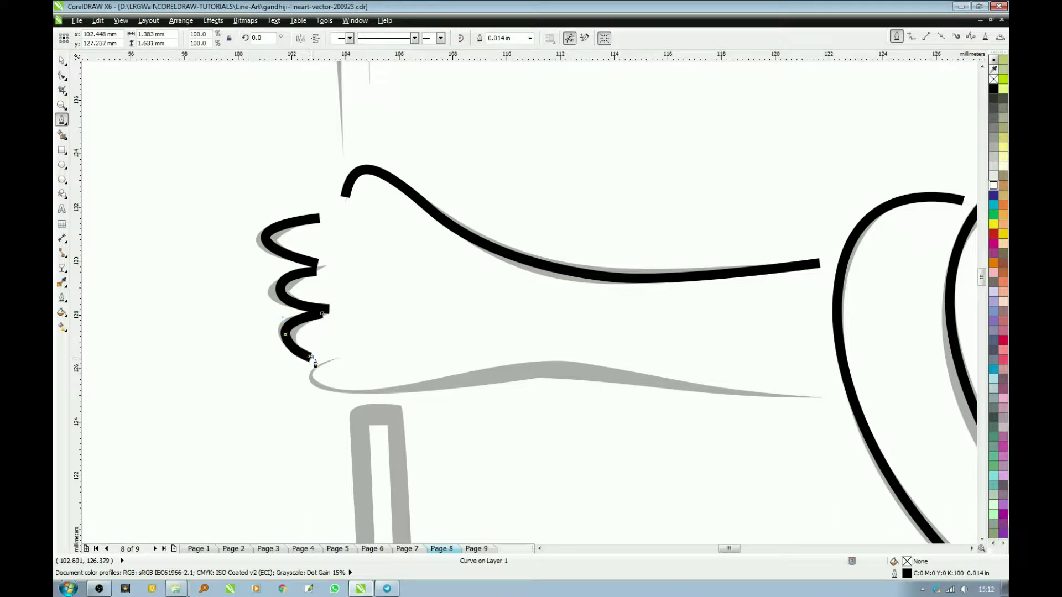
{"action": "key", "text": "space"}
{"action": "key", "text": "space"}
Step: Trace the forearm's underside from the lowest finger back to the sleeve
{"action": "left_click_drag", "start_coordinate": [306, 381], "coordinate": [316, 397]}
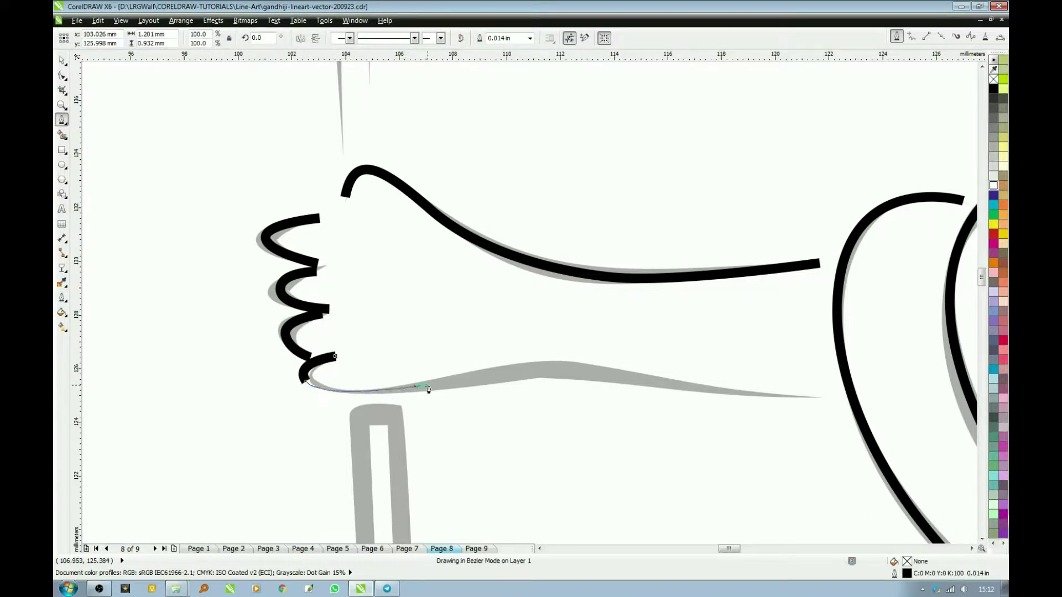
{"action": "left_click_drag", "start_coordinate": [422, 386], "coordinate": [481, 373]}
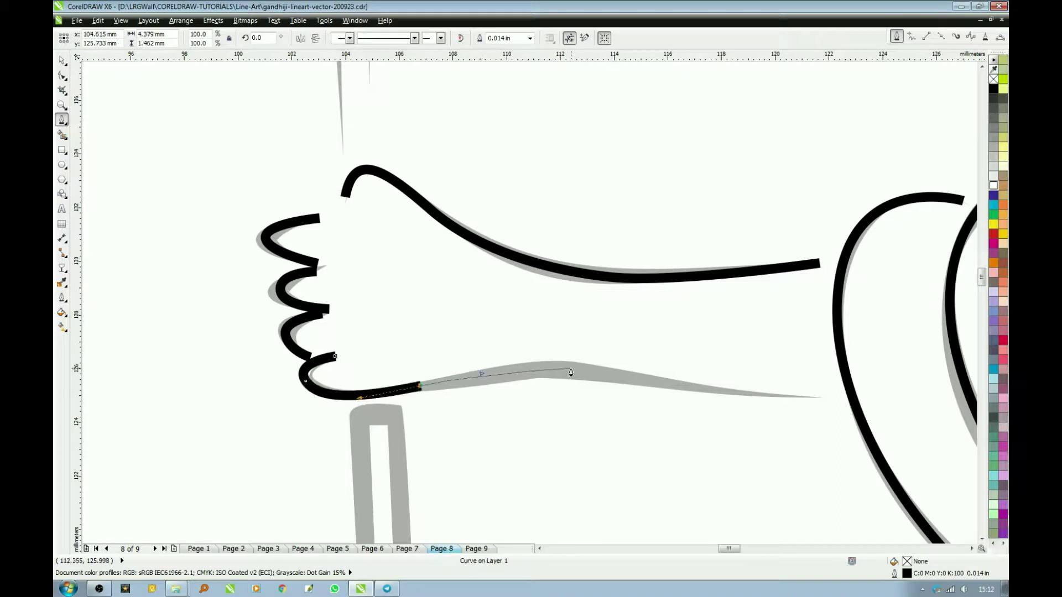
{"action": "left_click_drag", "start_coordinate": [571, 369], "coordinate": [633, 373]}
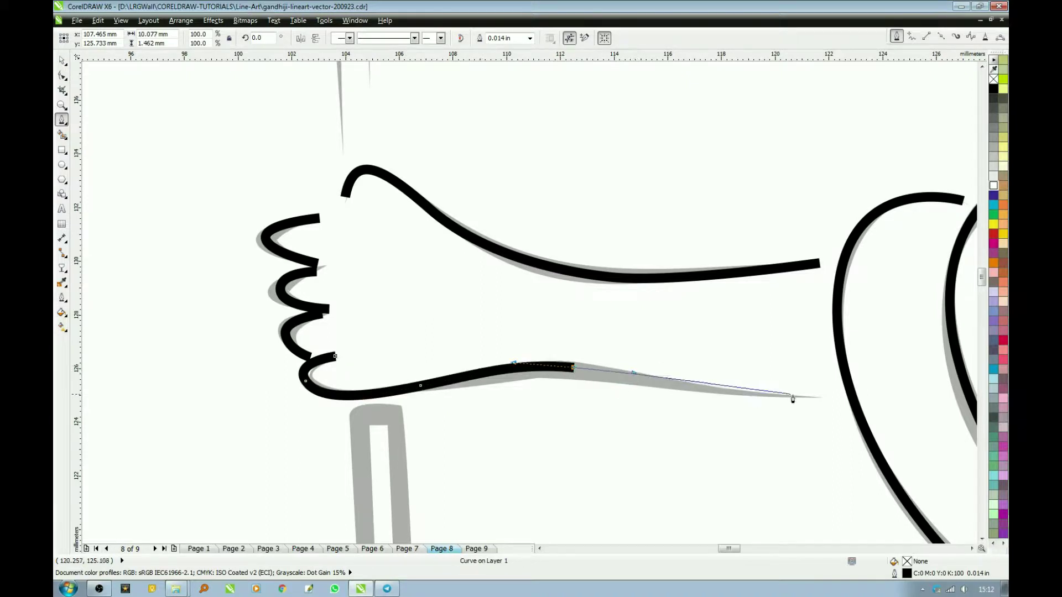
{"action": "left_click_drag", "start_coordinate": [820, 397], "coordinate": [868, 394]}
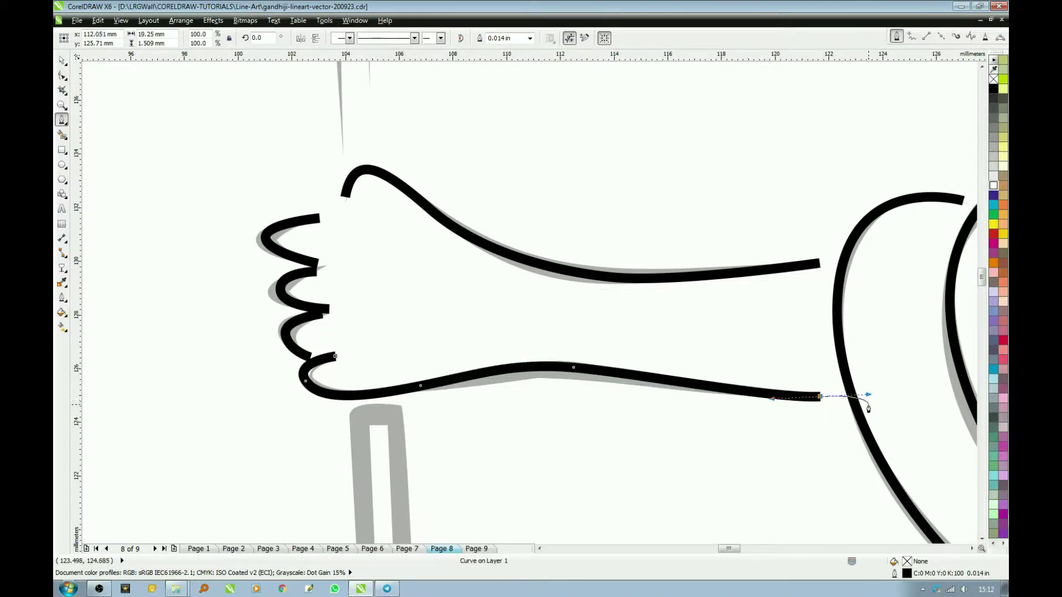
{"action": "key", "text": "space"}
{"action": "scroll", "coordinate": [596, 449], "scroll_direction": "down", "scroll_amount": 2}
{"action": "scroll", "coordinate": [488, 455], "scroll_direction": "down", "scroll_amount": 4}
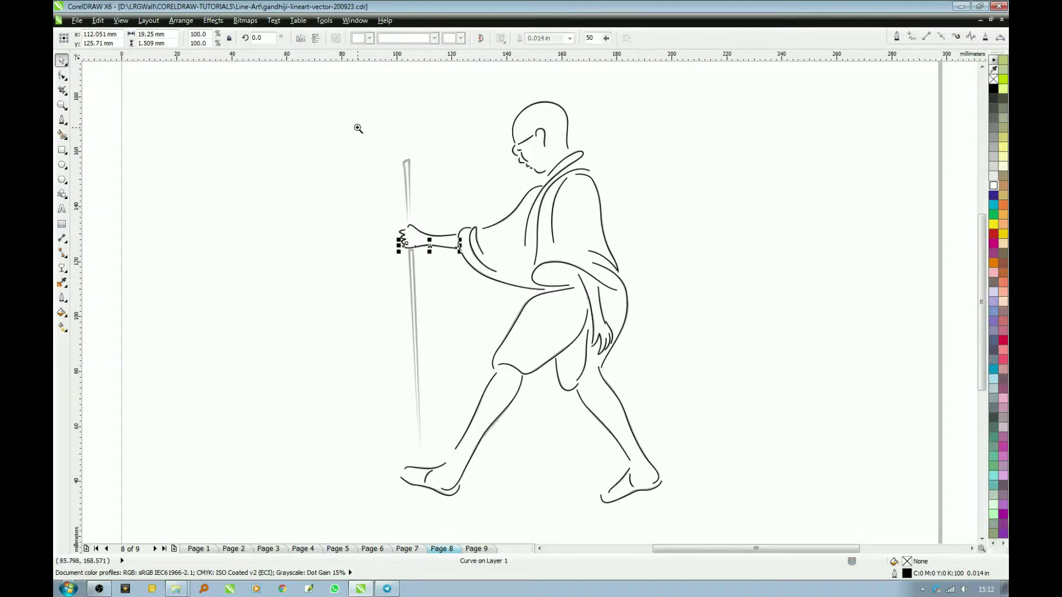
Step: Outline the stick above the hand, up over its top and back down to the grip
{"action": "scroll", "coordinate": [358, 128], "scroll_direction": "up", "scroll_amount": 3}
{"action": "key", "text": "space"}
{"action": "left_click", "coordinate": [516, 320]}
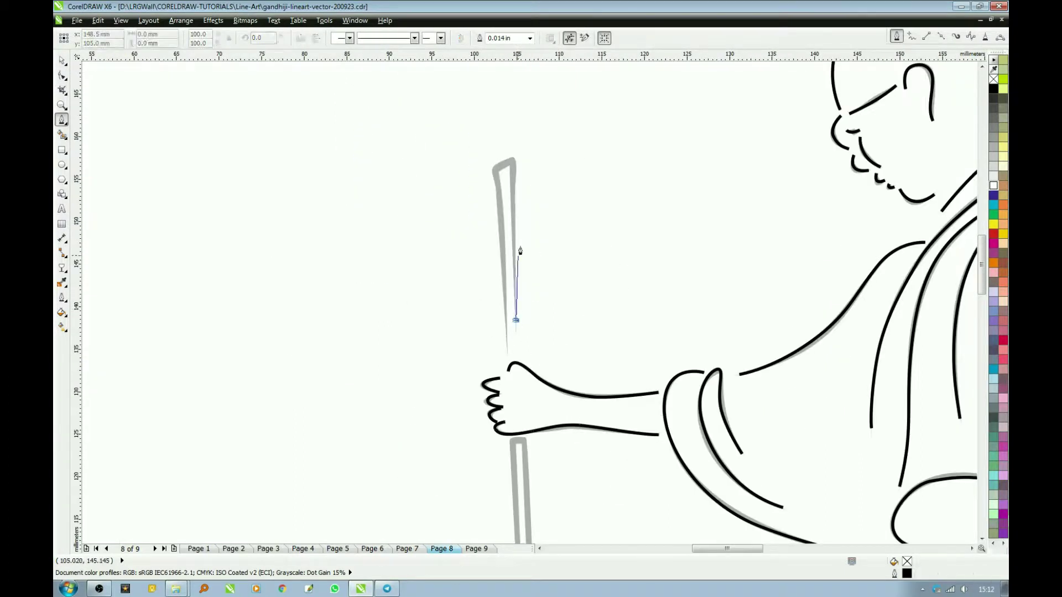
{"action": "double_click", "coordinate": [515, 159]}
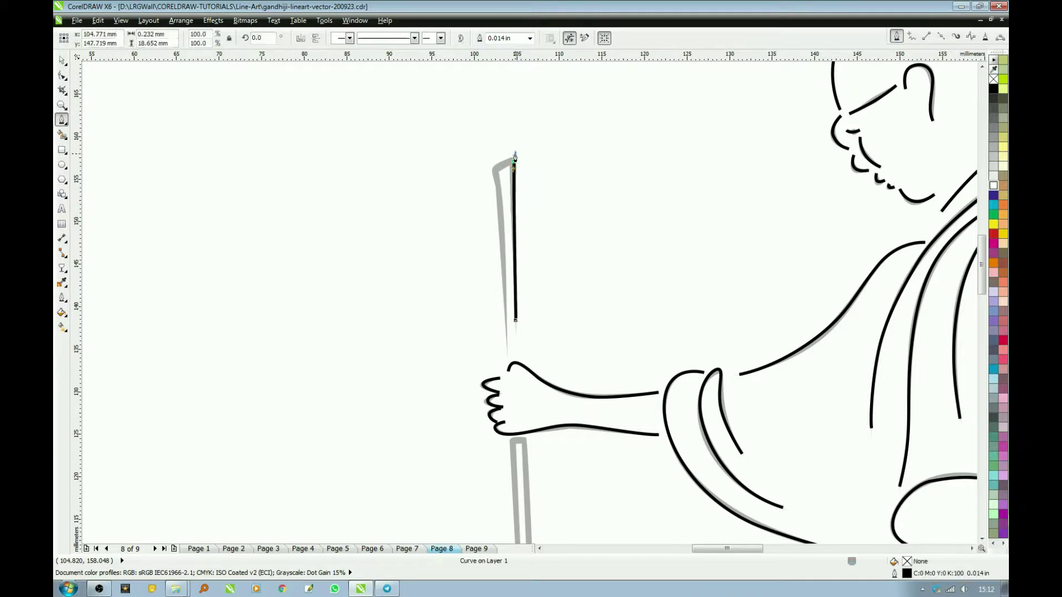
{"action": "left_click", "coordinate": [515, 161]}
{"action": "left_click", "coordinate": [493, 171]}
{"action": "left_click", "coordinate": [497, 185]}
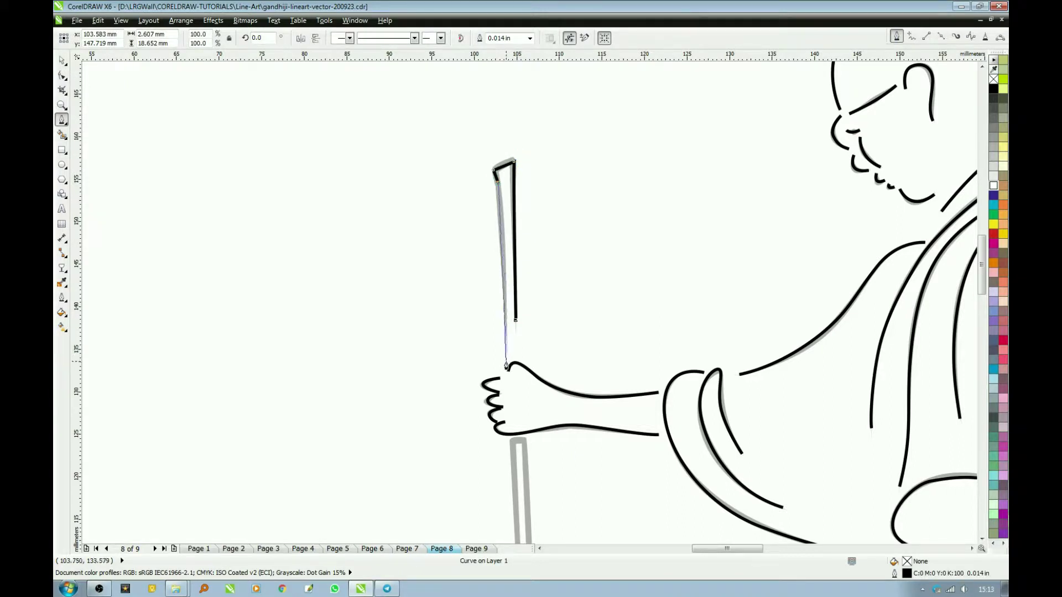
{"action": "left_click", "coordinate": [506, 361]}
{"action": "key", "text": "space"}
Step: Trace the lower stick shaft down to its bottom tip, then view the whole page
{"action": "scroll", "coordinate": [530, 410], "scroll_direction": "down", "scroll_amount": 3}
{"action": "left_click_drag", "start_coordinate": [350, 202], "coordinate": [450, 279]}
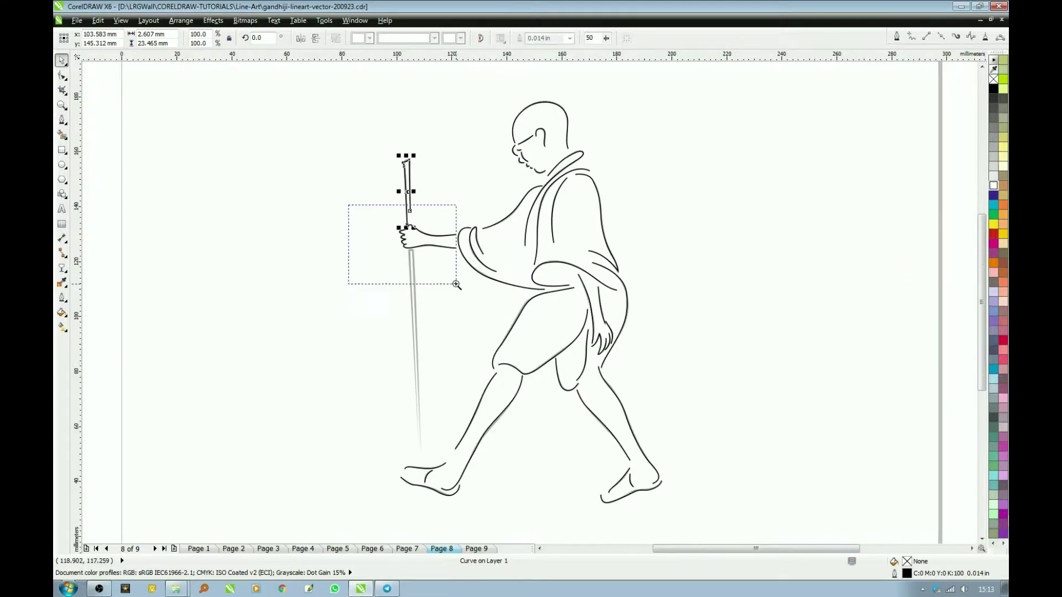
{"action": "scroll", "coordinate": [470, 443], "scroll_direction": "up", "scroll_amount": 2}
{"action": "key", "text": "space"}
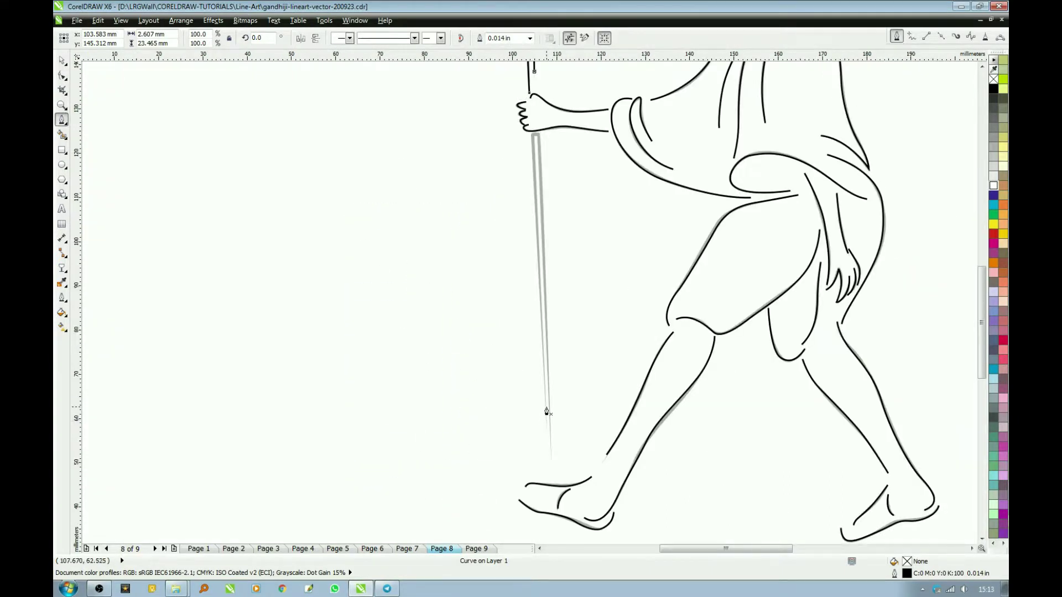
{"action": "left_click", "coordinate": [547, 408]}
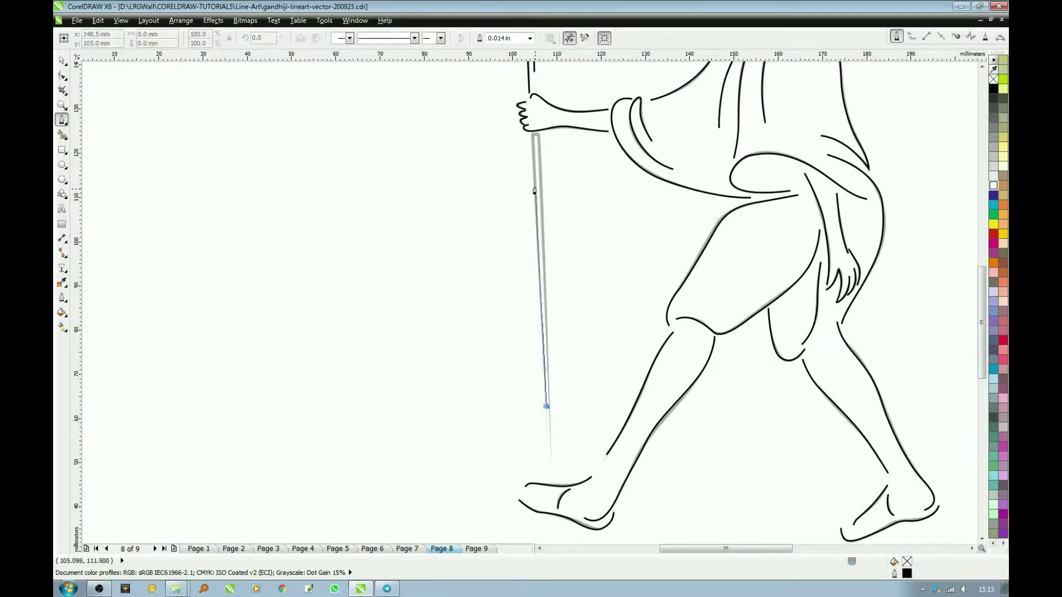
{"action": "left_click", "coordinate": [532, 137]}
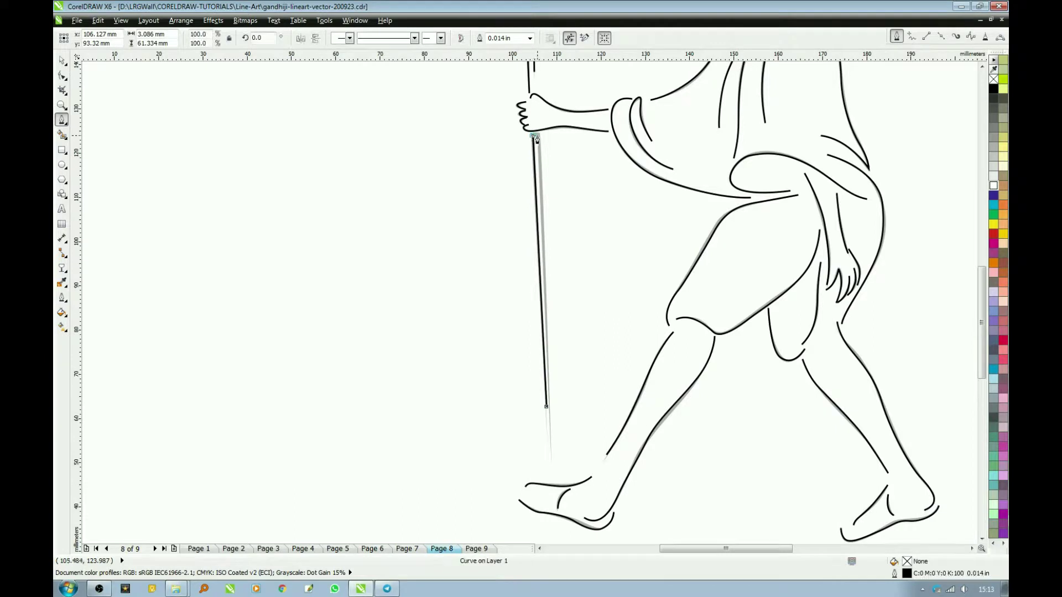
{"action": "double_click", "coordinate": [552, 458]}
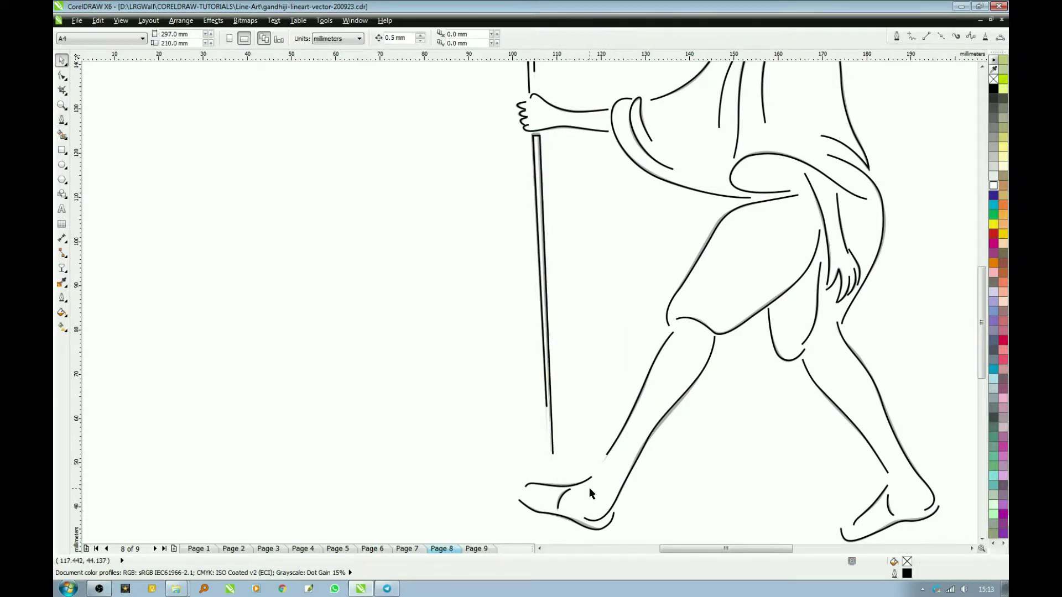
{"action": "key", "text": "shift+F4"}
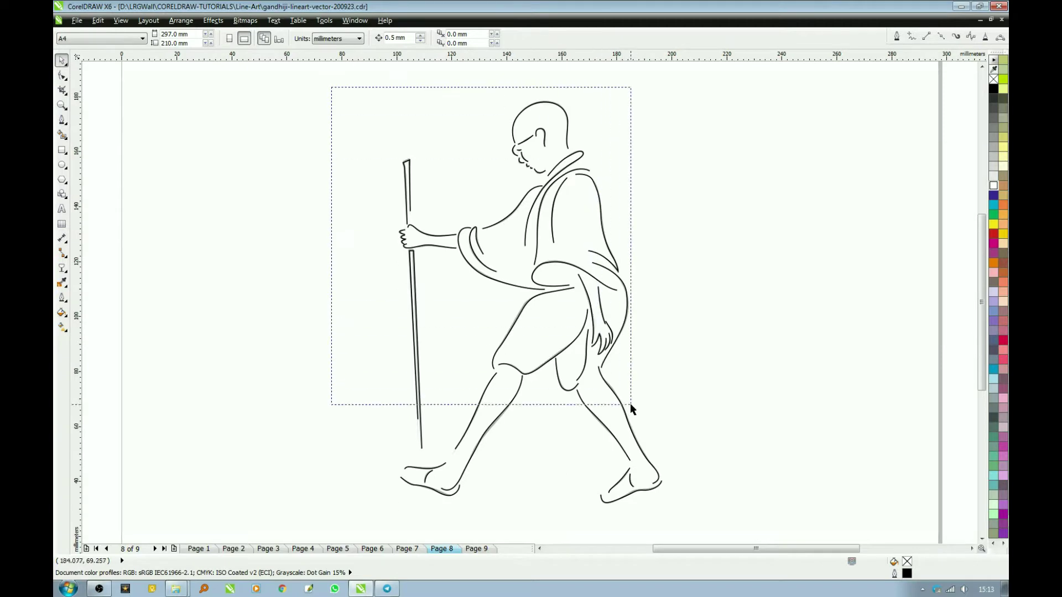
Step: Combine all traced strokes into one curve and apply Artistic Media brush styling
{"action": "left_click_drag", "start_coordinate": [330, 90], "coordinate": [678, 513]}
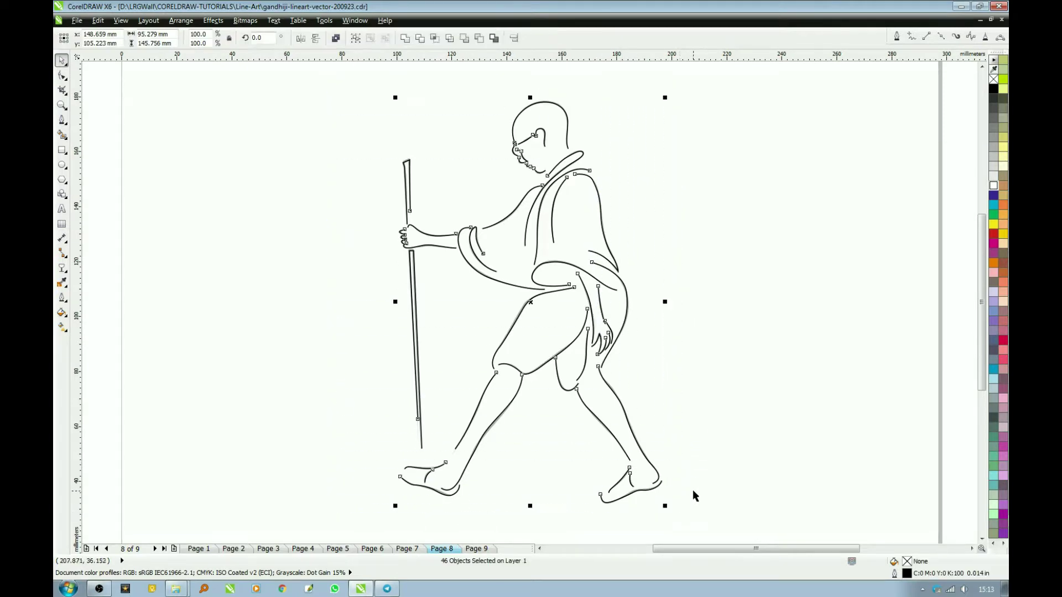
{"action": "key", "text": "ctrl+l"}
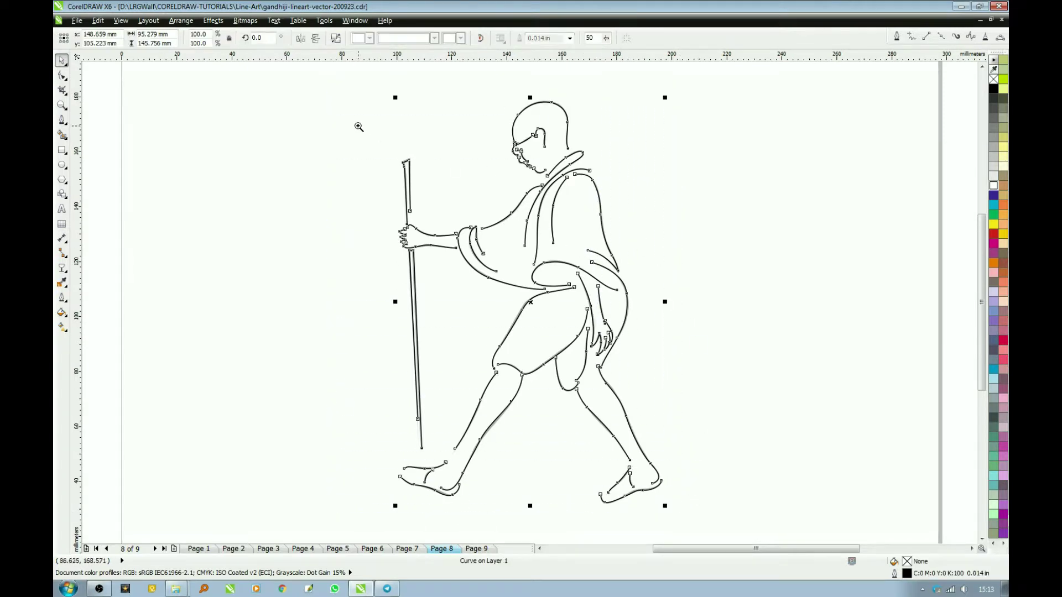
{"action": "left_click_drag", "start_coordinate": [360, 102], "coordinate": [678, 343]}
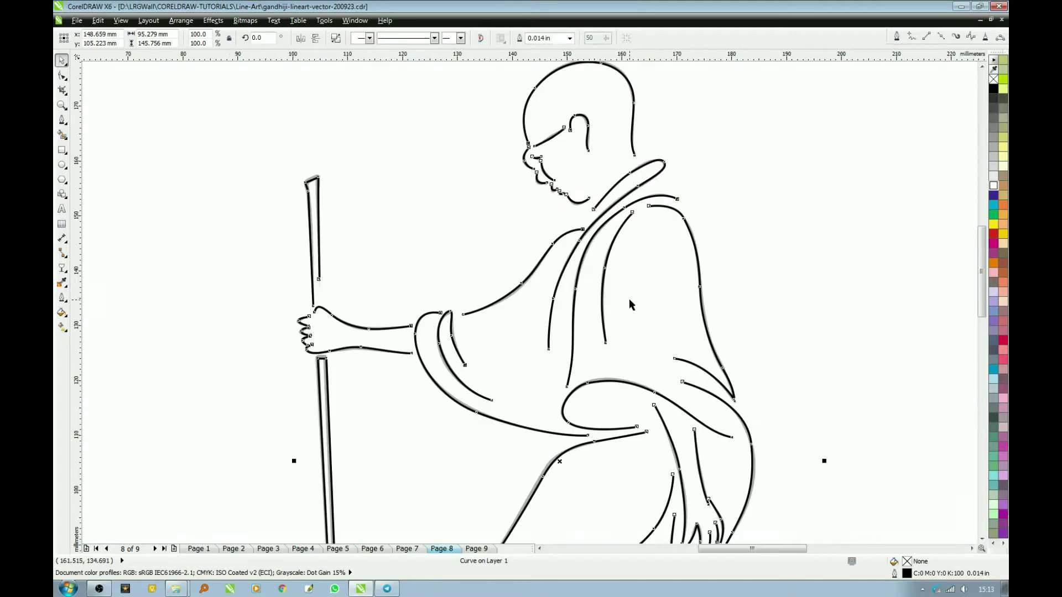
{"action": "left_click", "coordinate": [61, 121]}
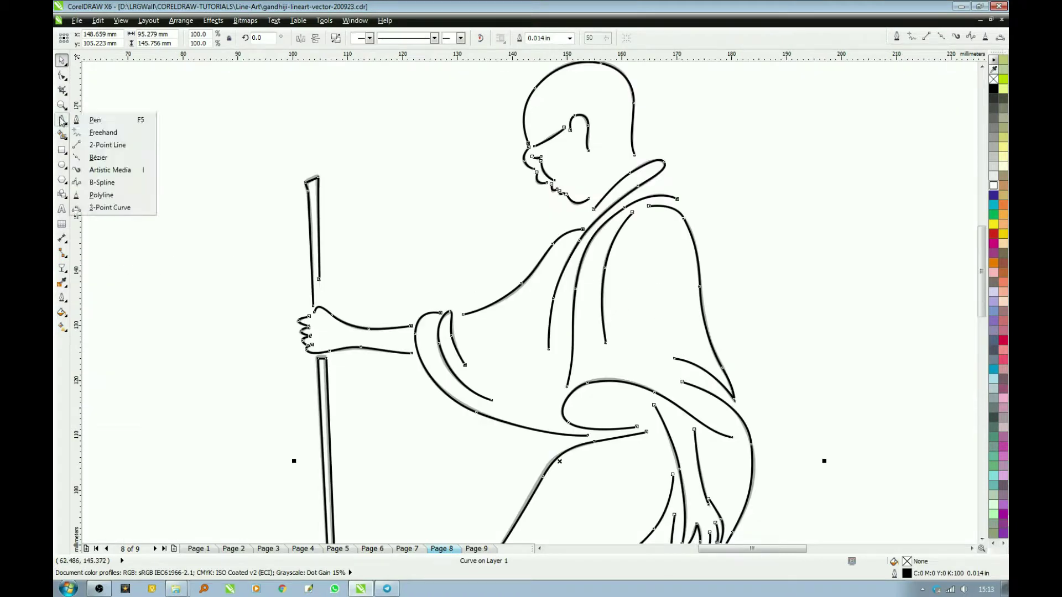
{"action": "left_click", "coordinate": [113, 171]}
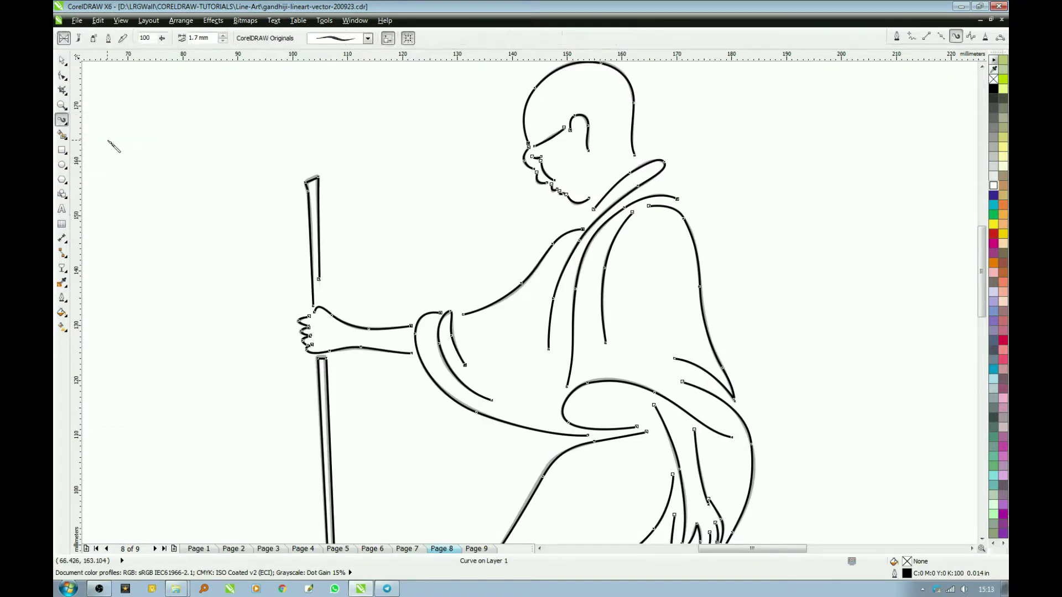
Step: Set the artistic stroke width to 0.88 mm
{"action": "double_click", "coordinate": [193, 37]}
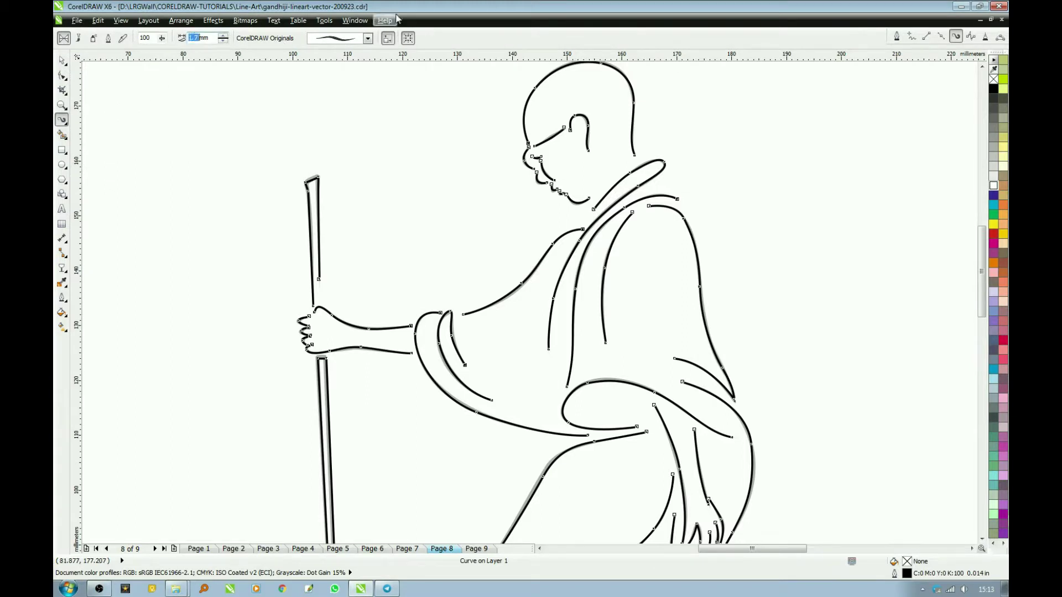
{"action": "type", "text": "0"}
{"action": "key", "text": "Return"}
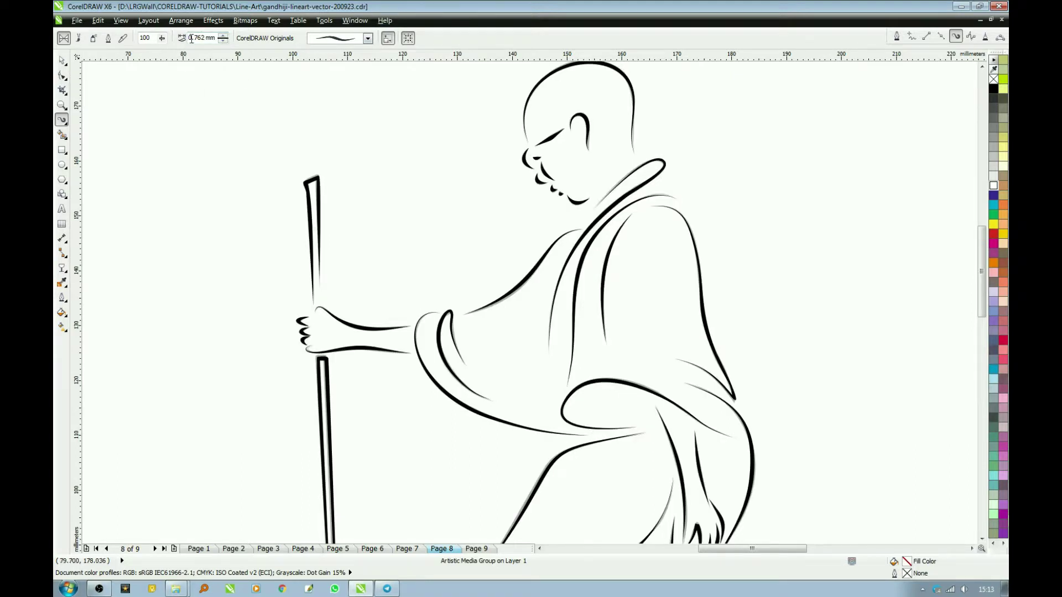
{"action": "left_click_drag", "start_coordinate": [200, 38], "coordinate": [265, 73]}
{"action": "type", "text": "88"}
{"action": "key", "text": "Return"}
{"action": "scroll", "coordinate": [556, 372], "scroll_direction": "down", "scroll_amount": 1}
Step: Reselect the figure and change the artistic stroke width to 1.0 mm
{"action": "key", "text": "Escape"}
{"action": "key", "text": "space"}
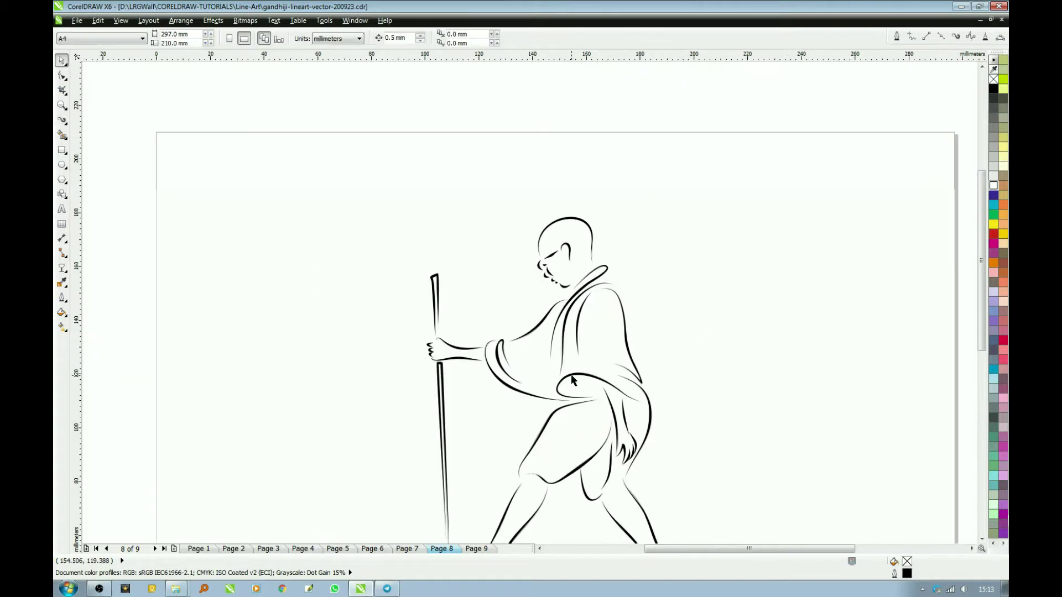
{"action": "scroll", "coordinate": [592, 200], "scroll_direction": "down", "scroll_amount": 3}
{"action": "left_click", "coordinate": [599, 198]}
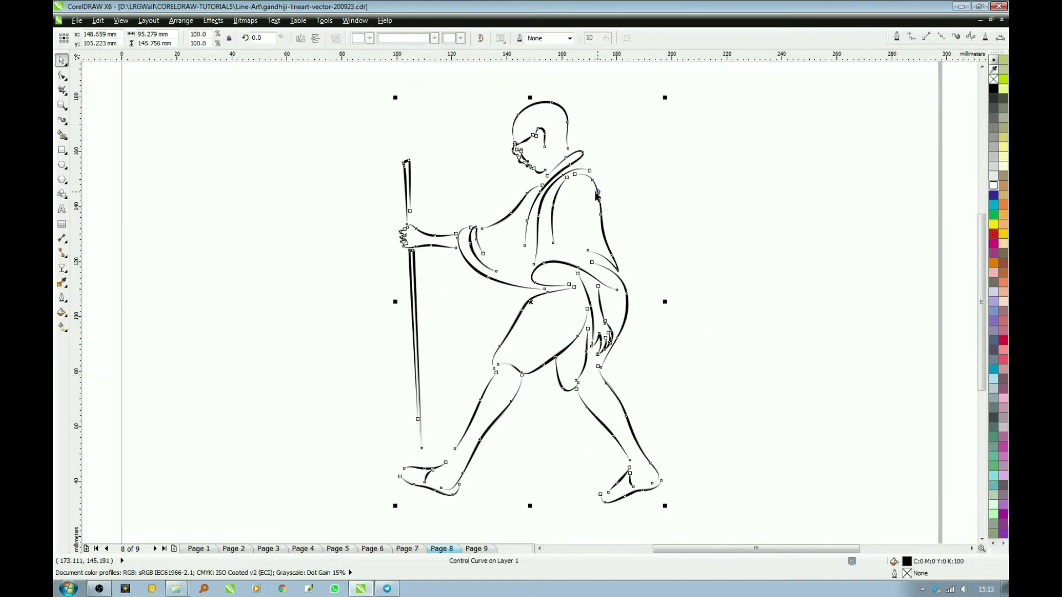
{"action": "key", "text": "i"}
{"action": "left_click_drag", "start_coordinate": [192, 37], "coordinate": [212, 37]}
{"action": "left_click", "coordinate": [192, 37]}
{"action": "key", "text": "Delete"}
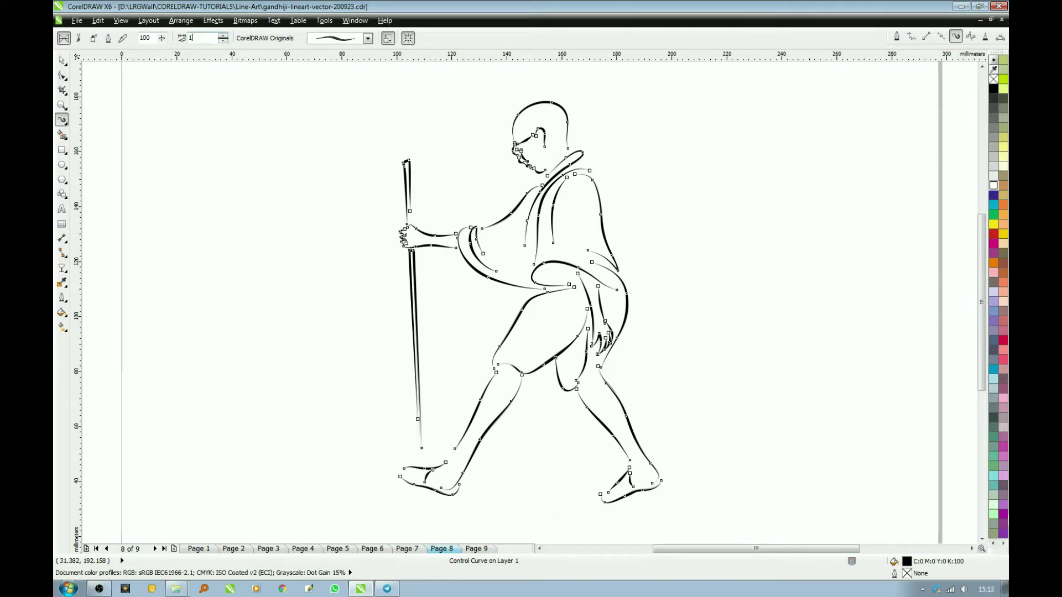
{"action": "key", "text": "Return"}
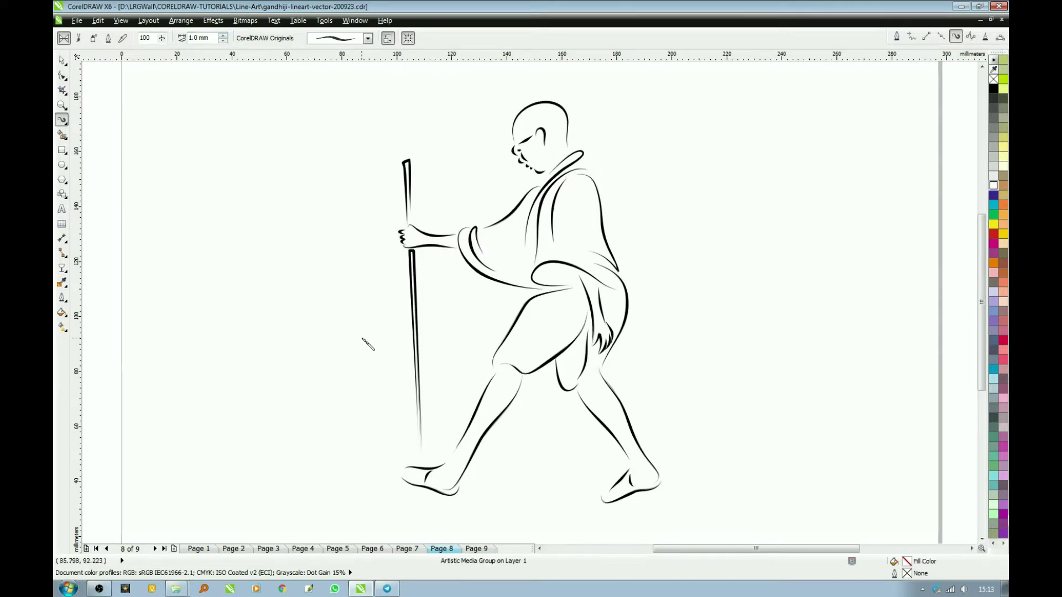
{"action": "key", "text": "space"}
{"action": "left_click", "coordinate": [470, 353]}
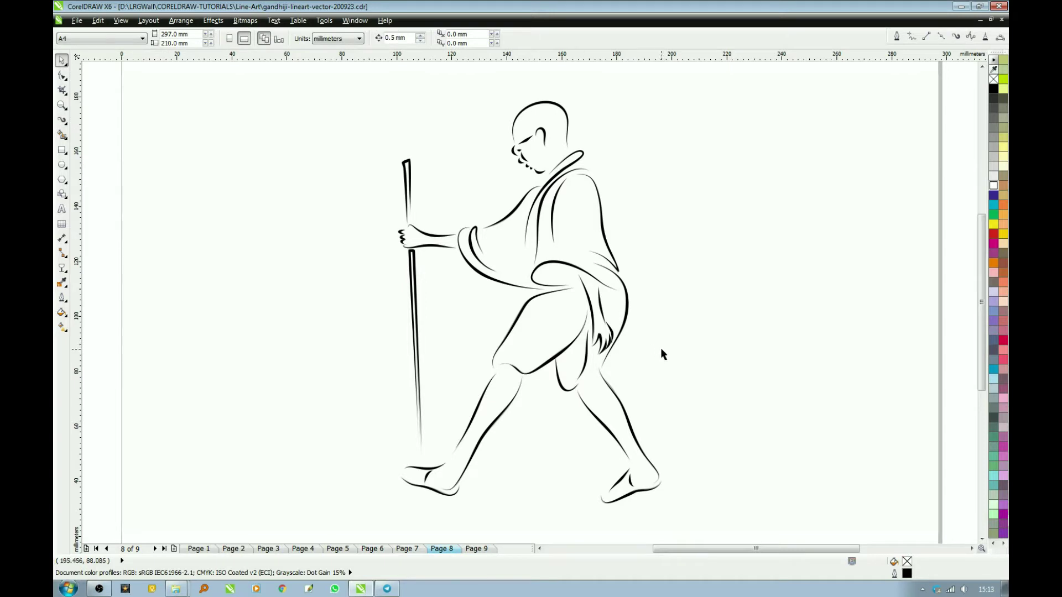